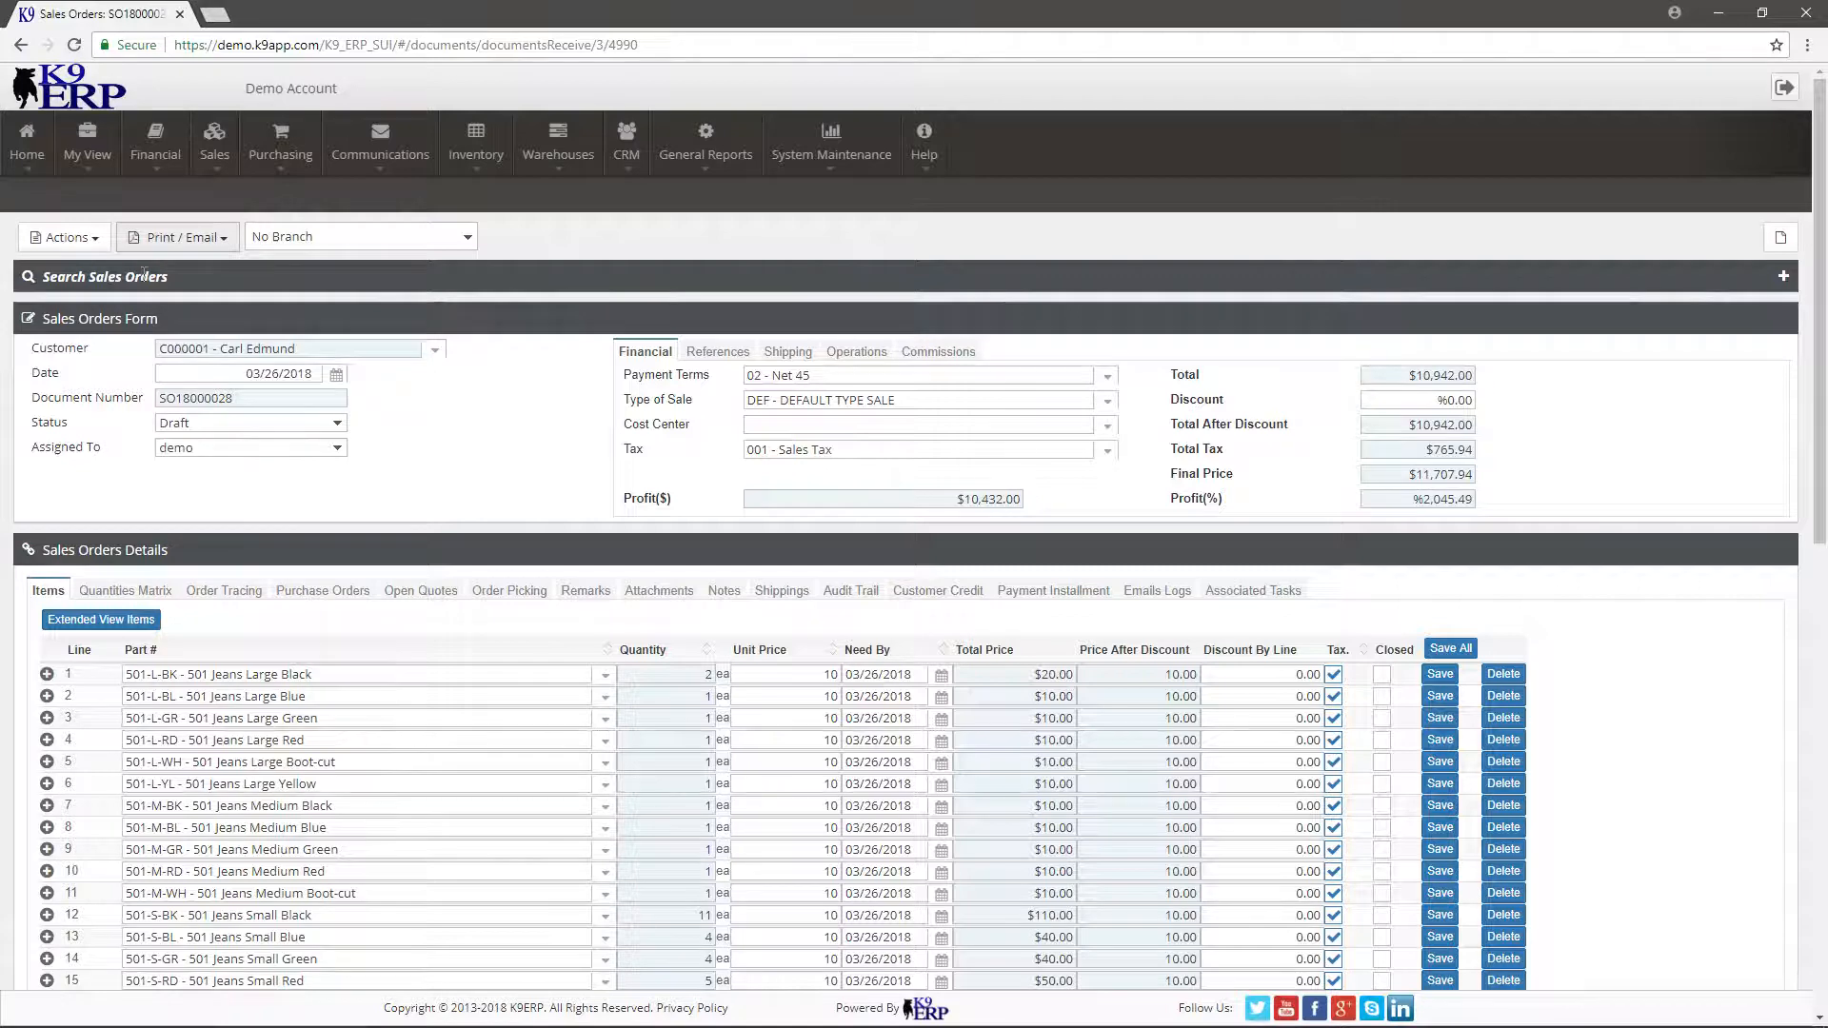
Step: Preview the sales order's Standard printout, look through both pages, and close the preview
left_click(179, 240)
mouse_move(163, 275)
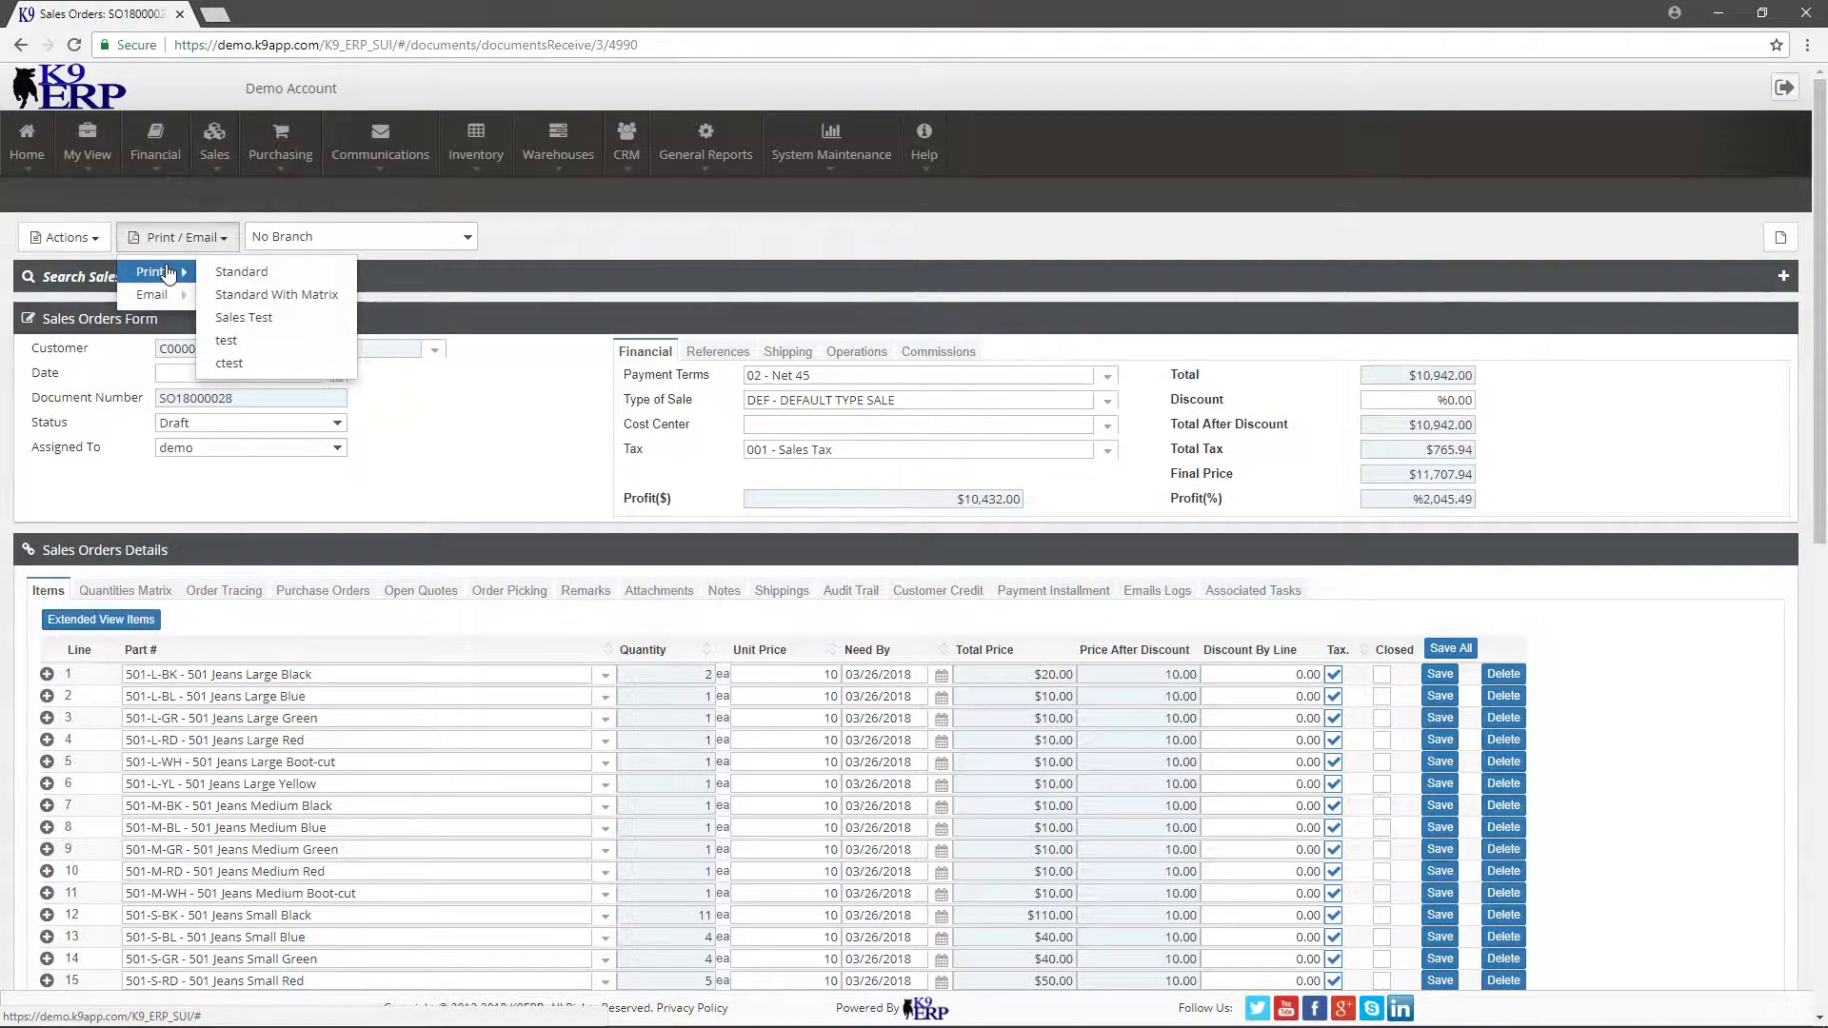
left_click(231, 273)
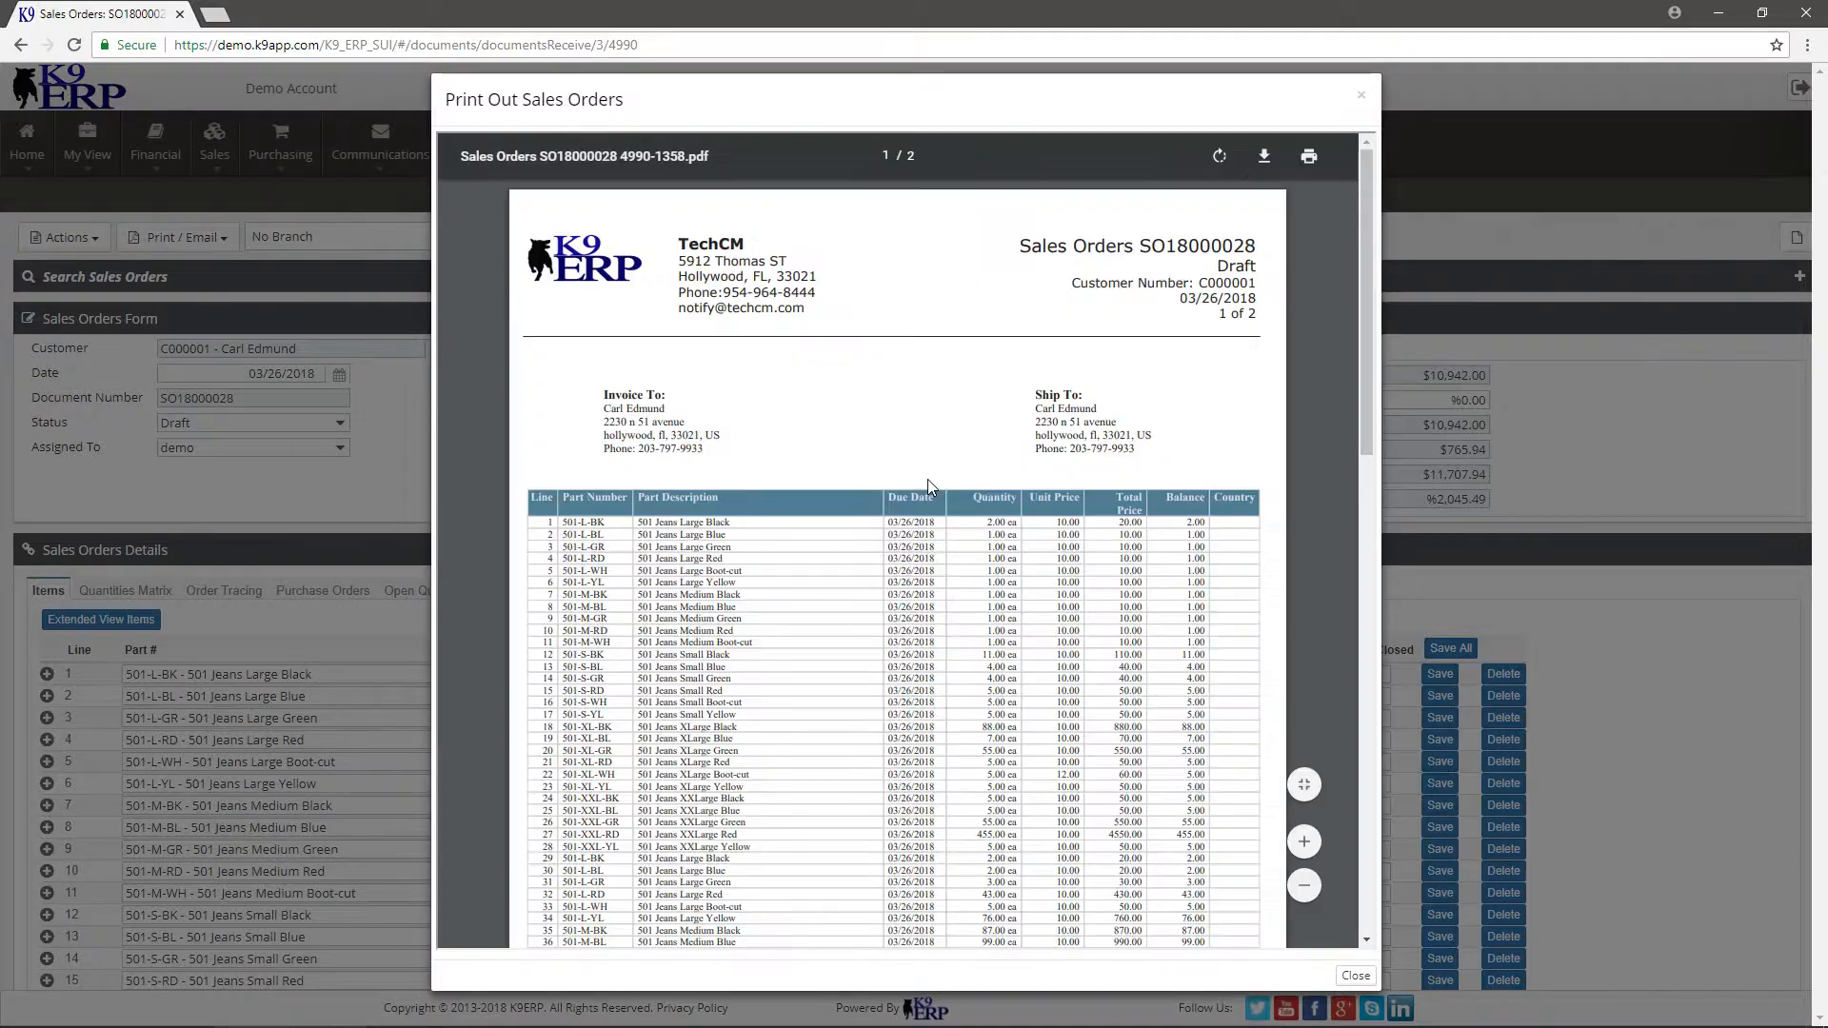
scroll(929, 485, "down", 10)
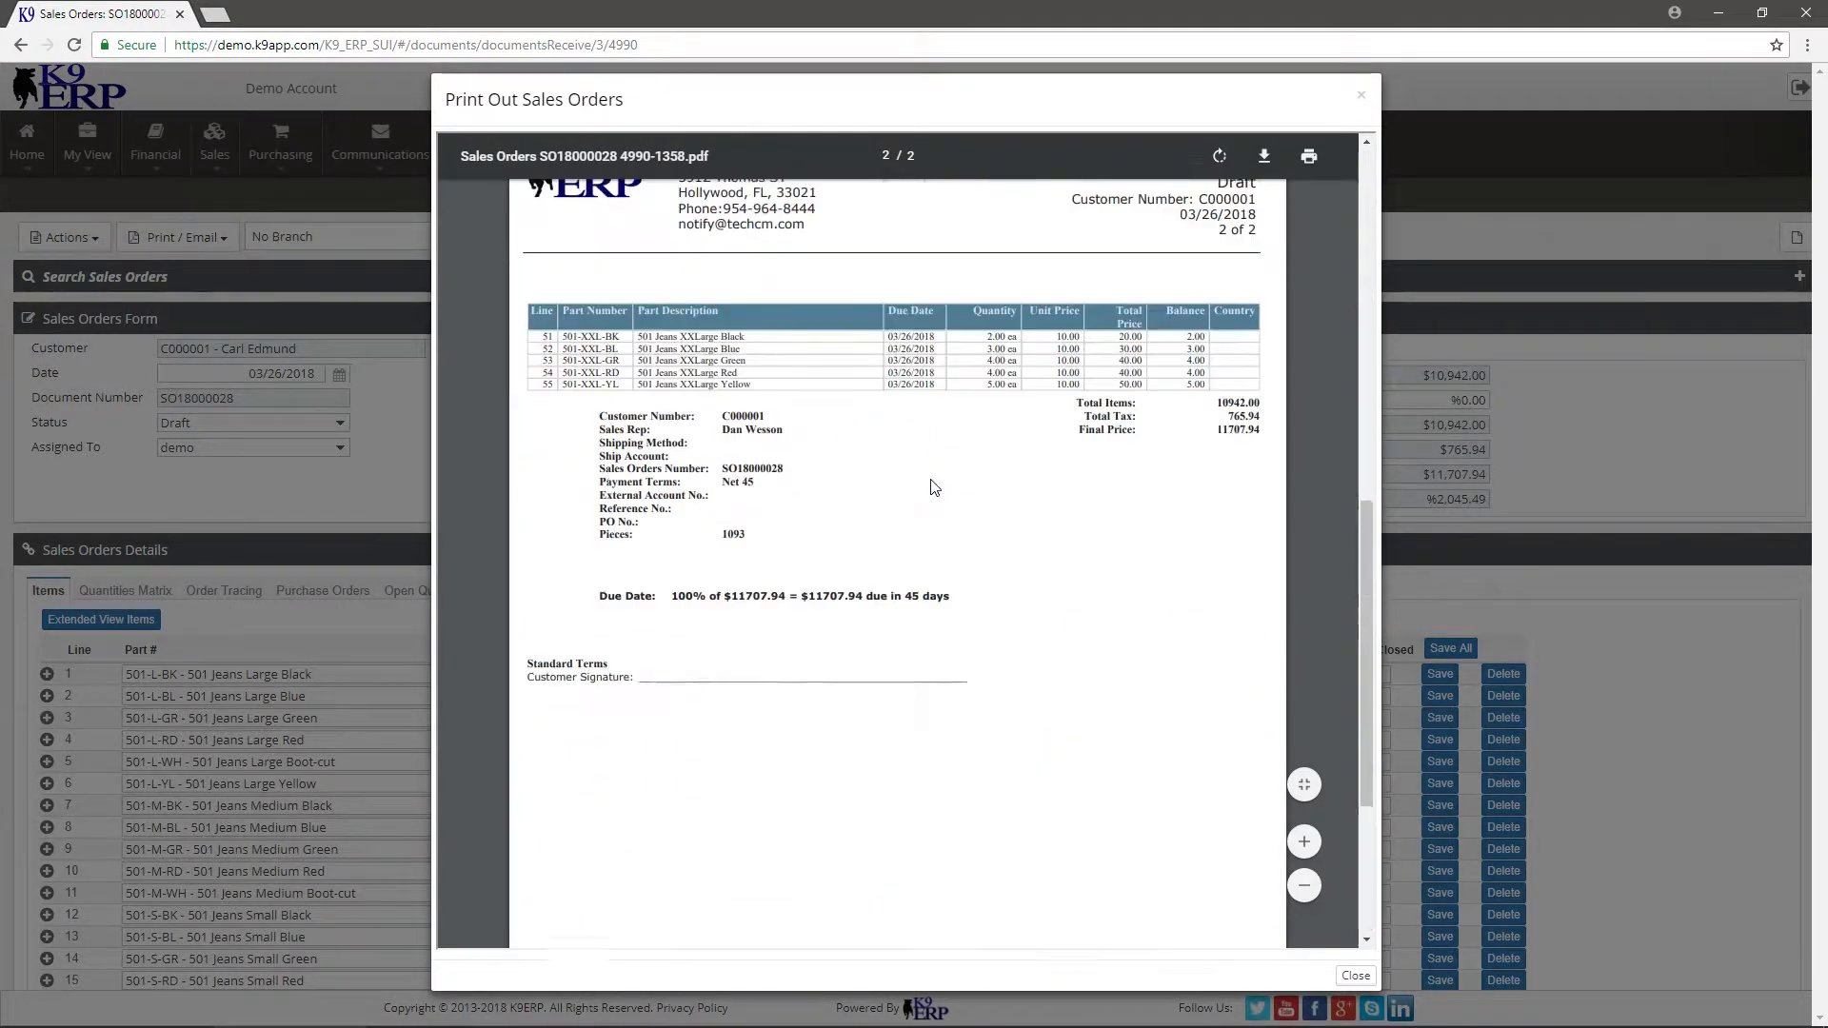
scroll(933, 486, "up", 10)
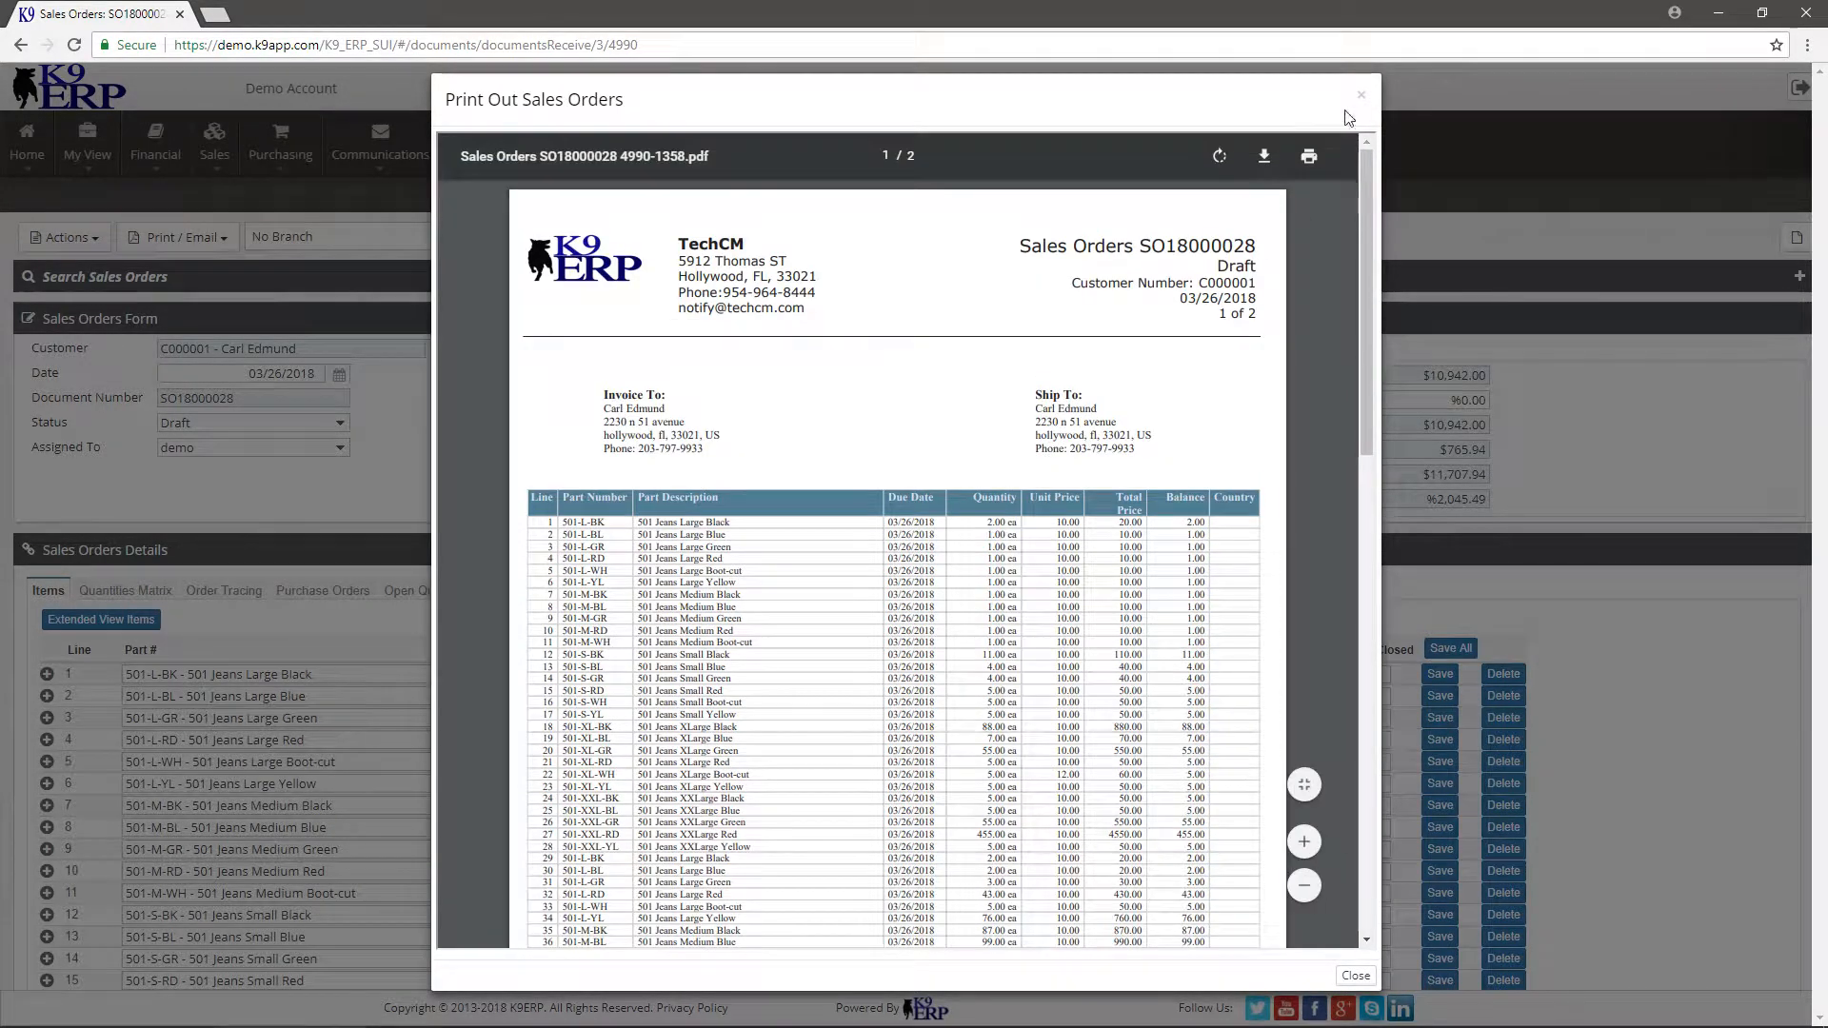
left_click(1360, 95)
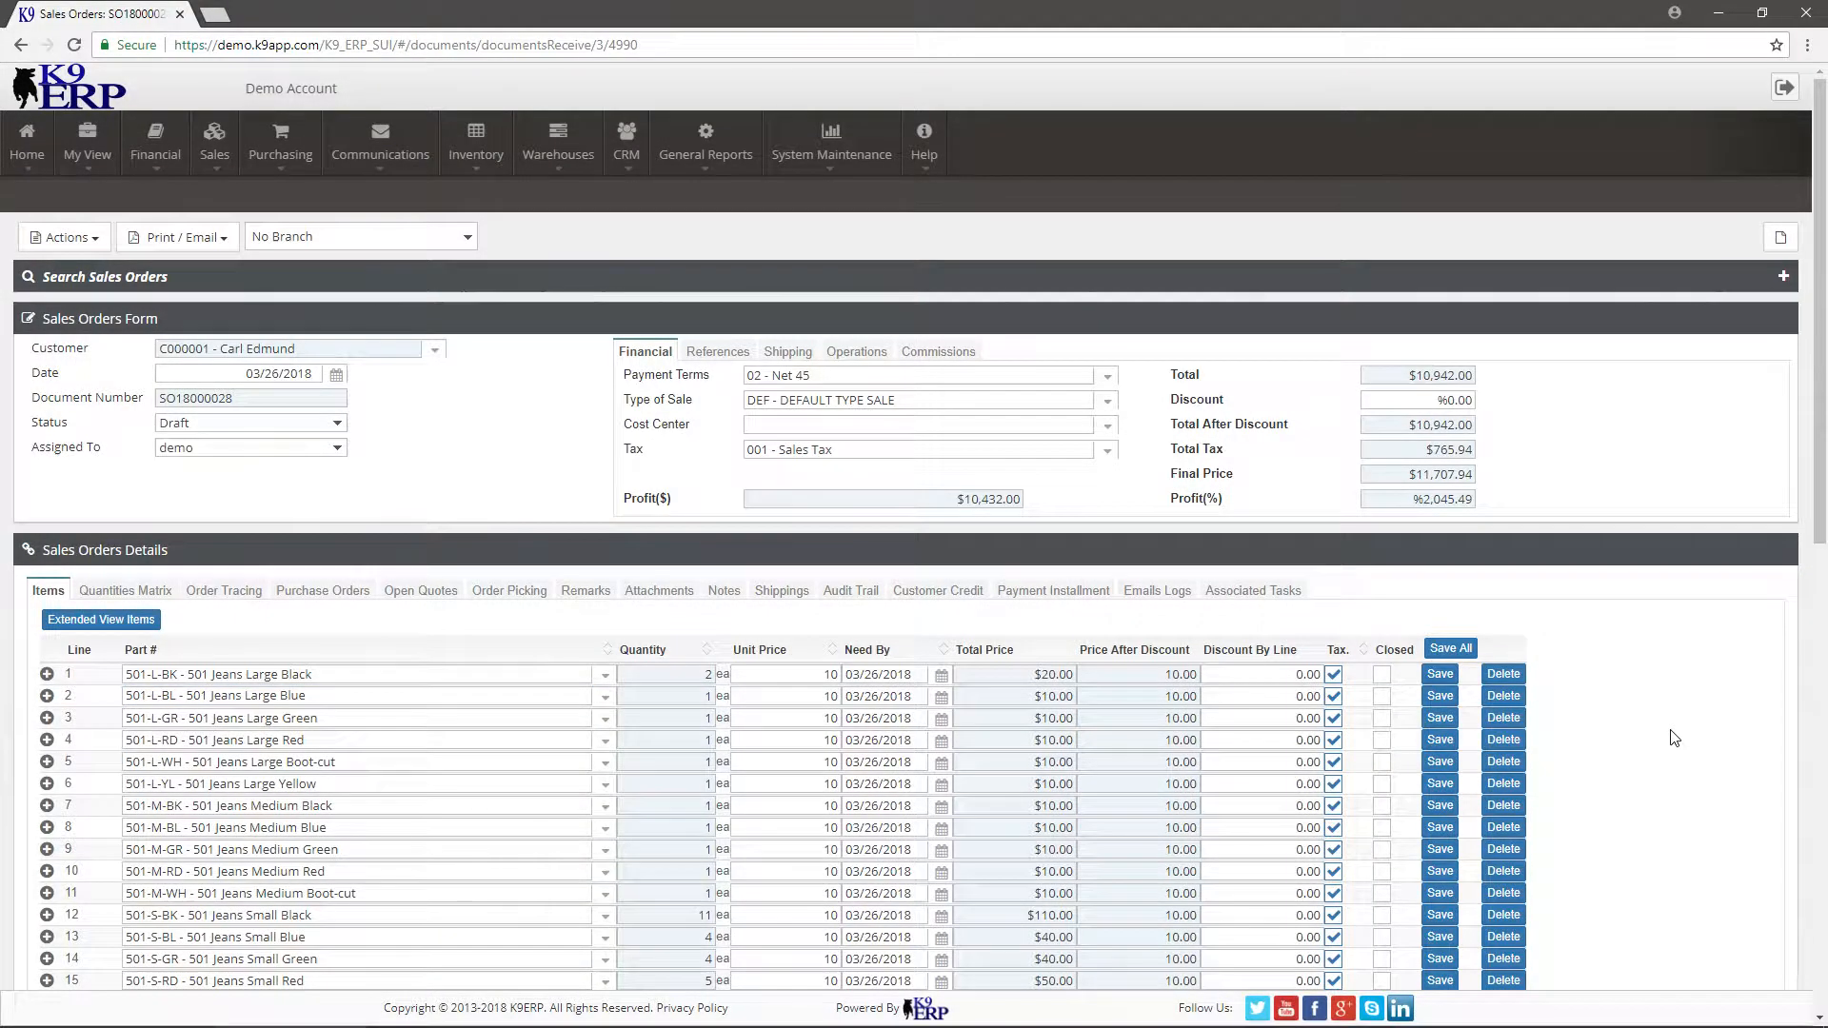
Step: Compare the sales order's item lines with its Quantities Matrix entries
scroll(1674, 737, "down", 1)
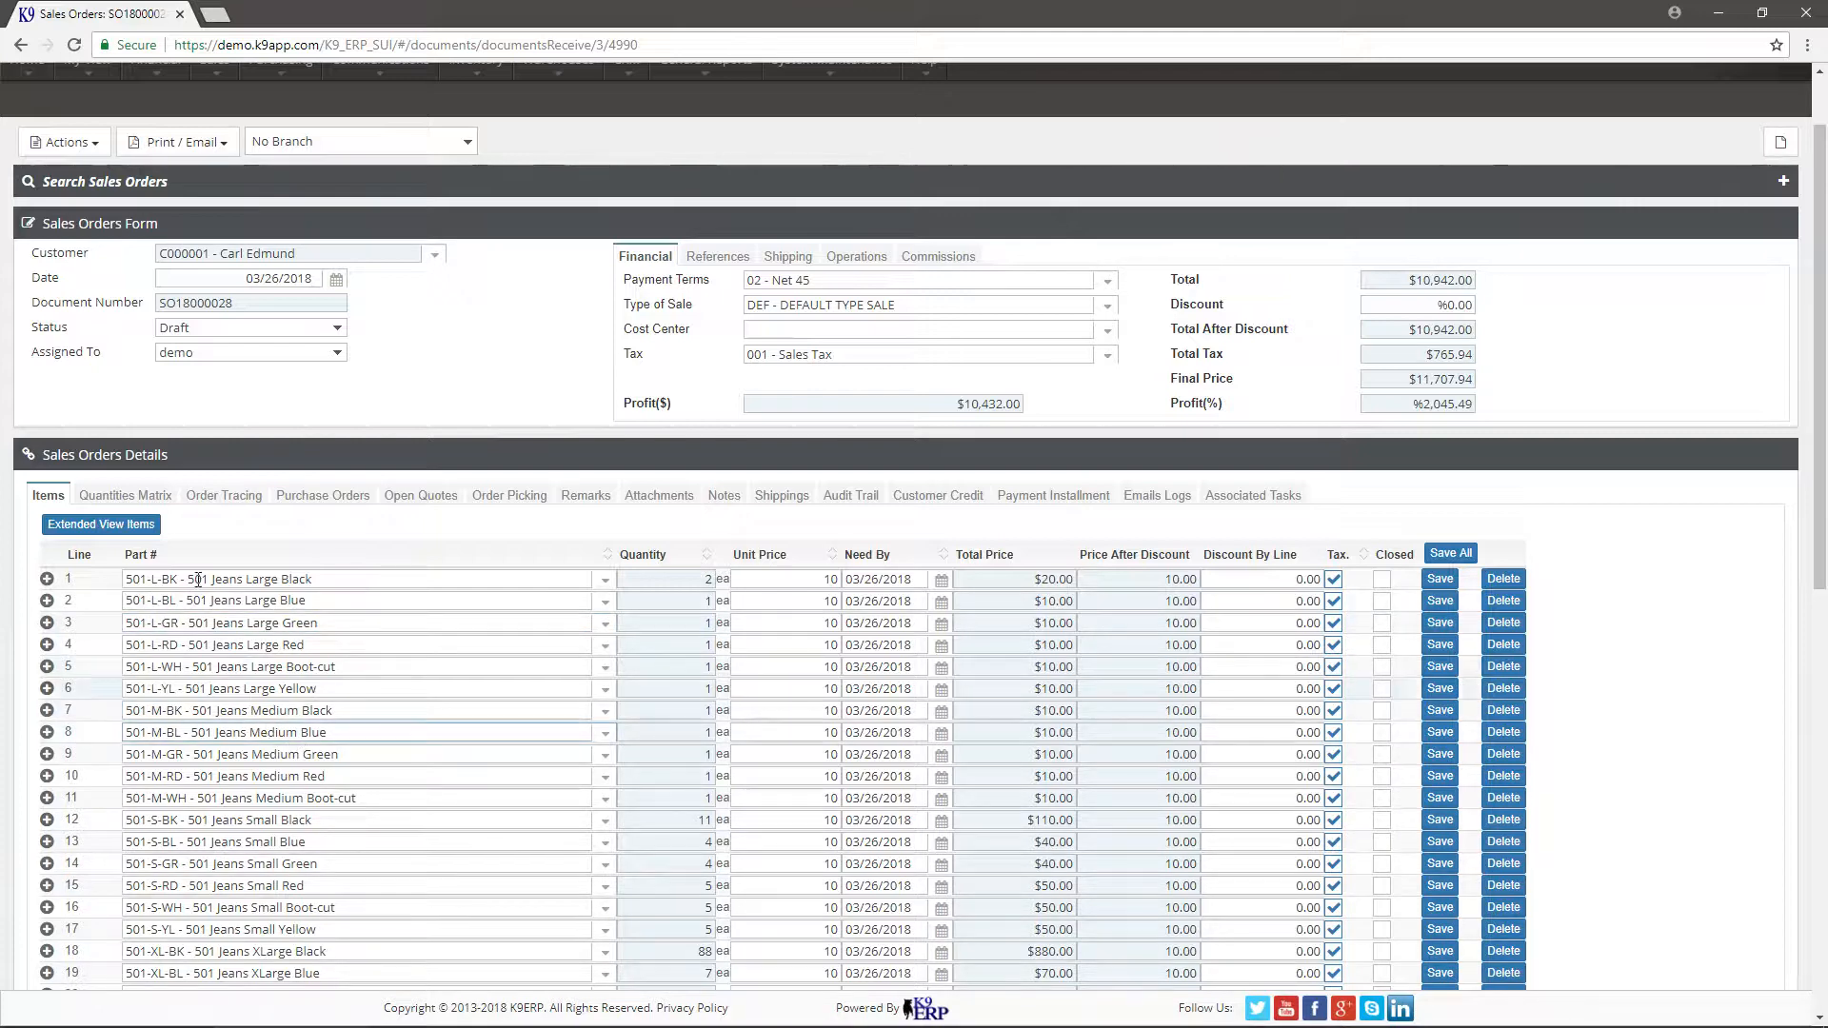
left_click(124, 495)
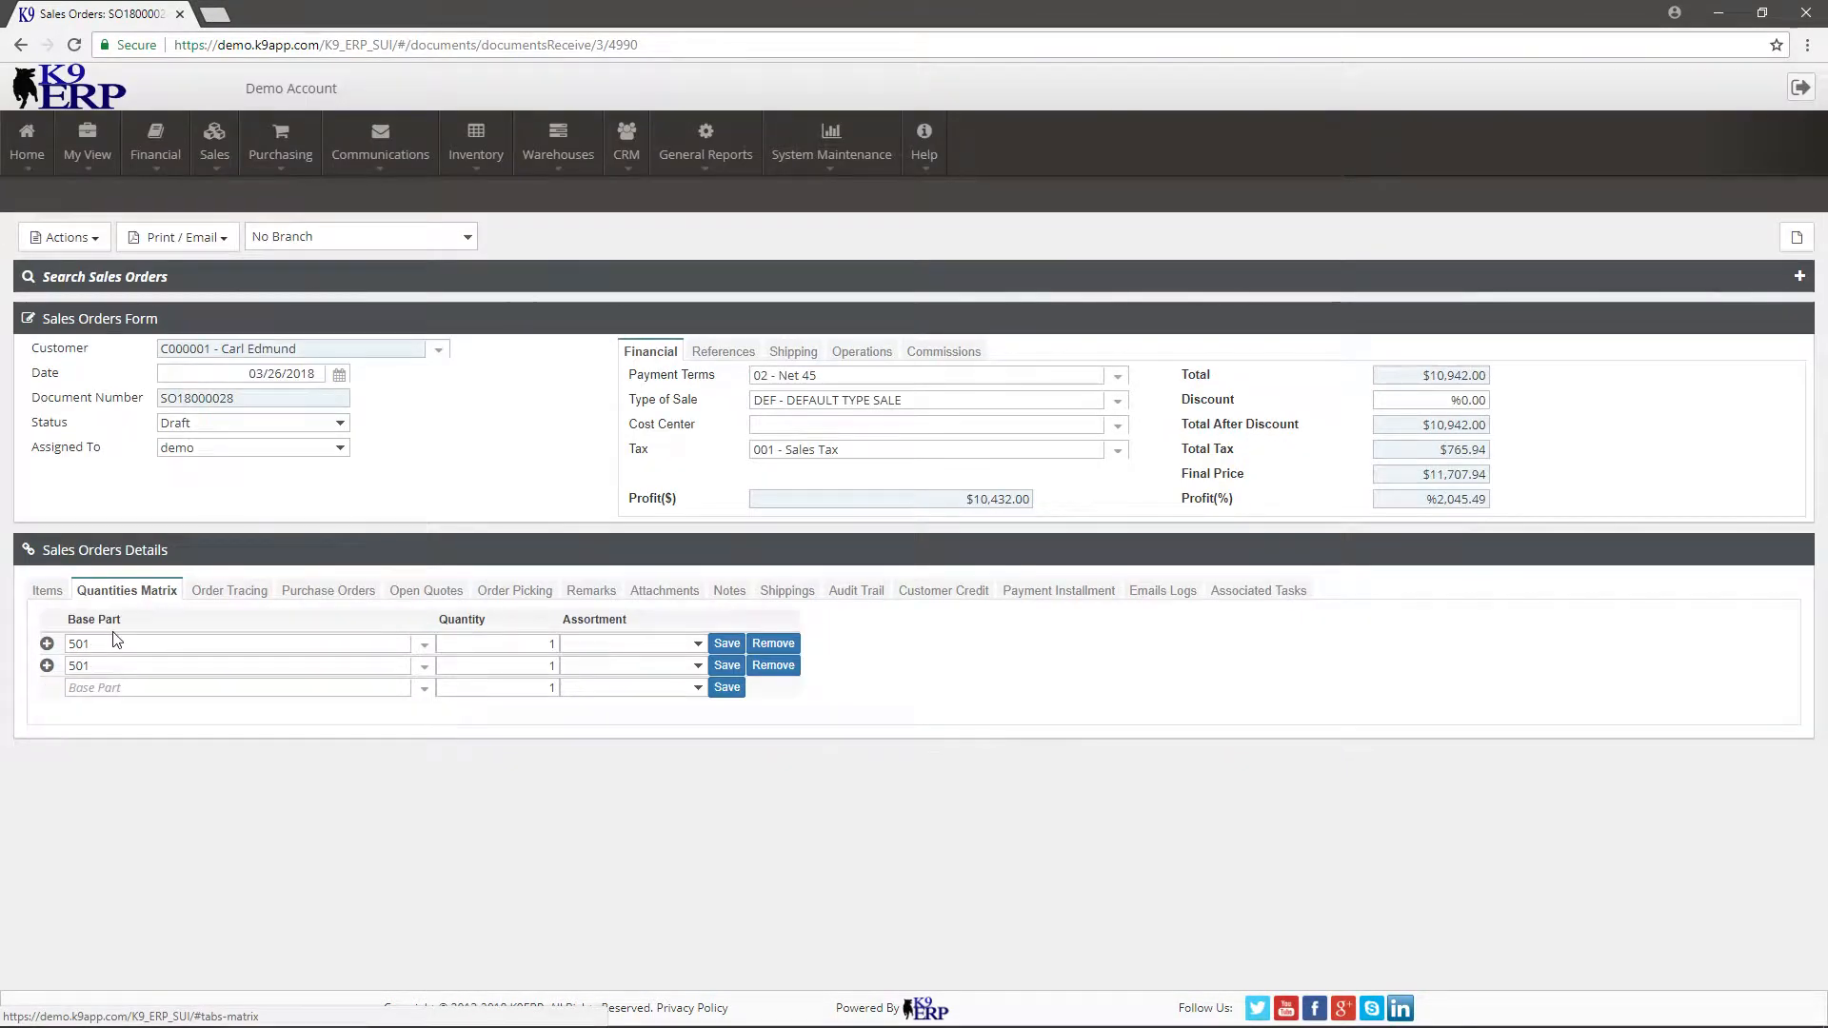
left_click(41, 595)
scroll(669, 698, "down", 4)
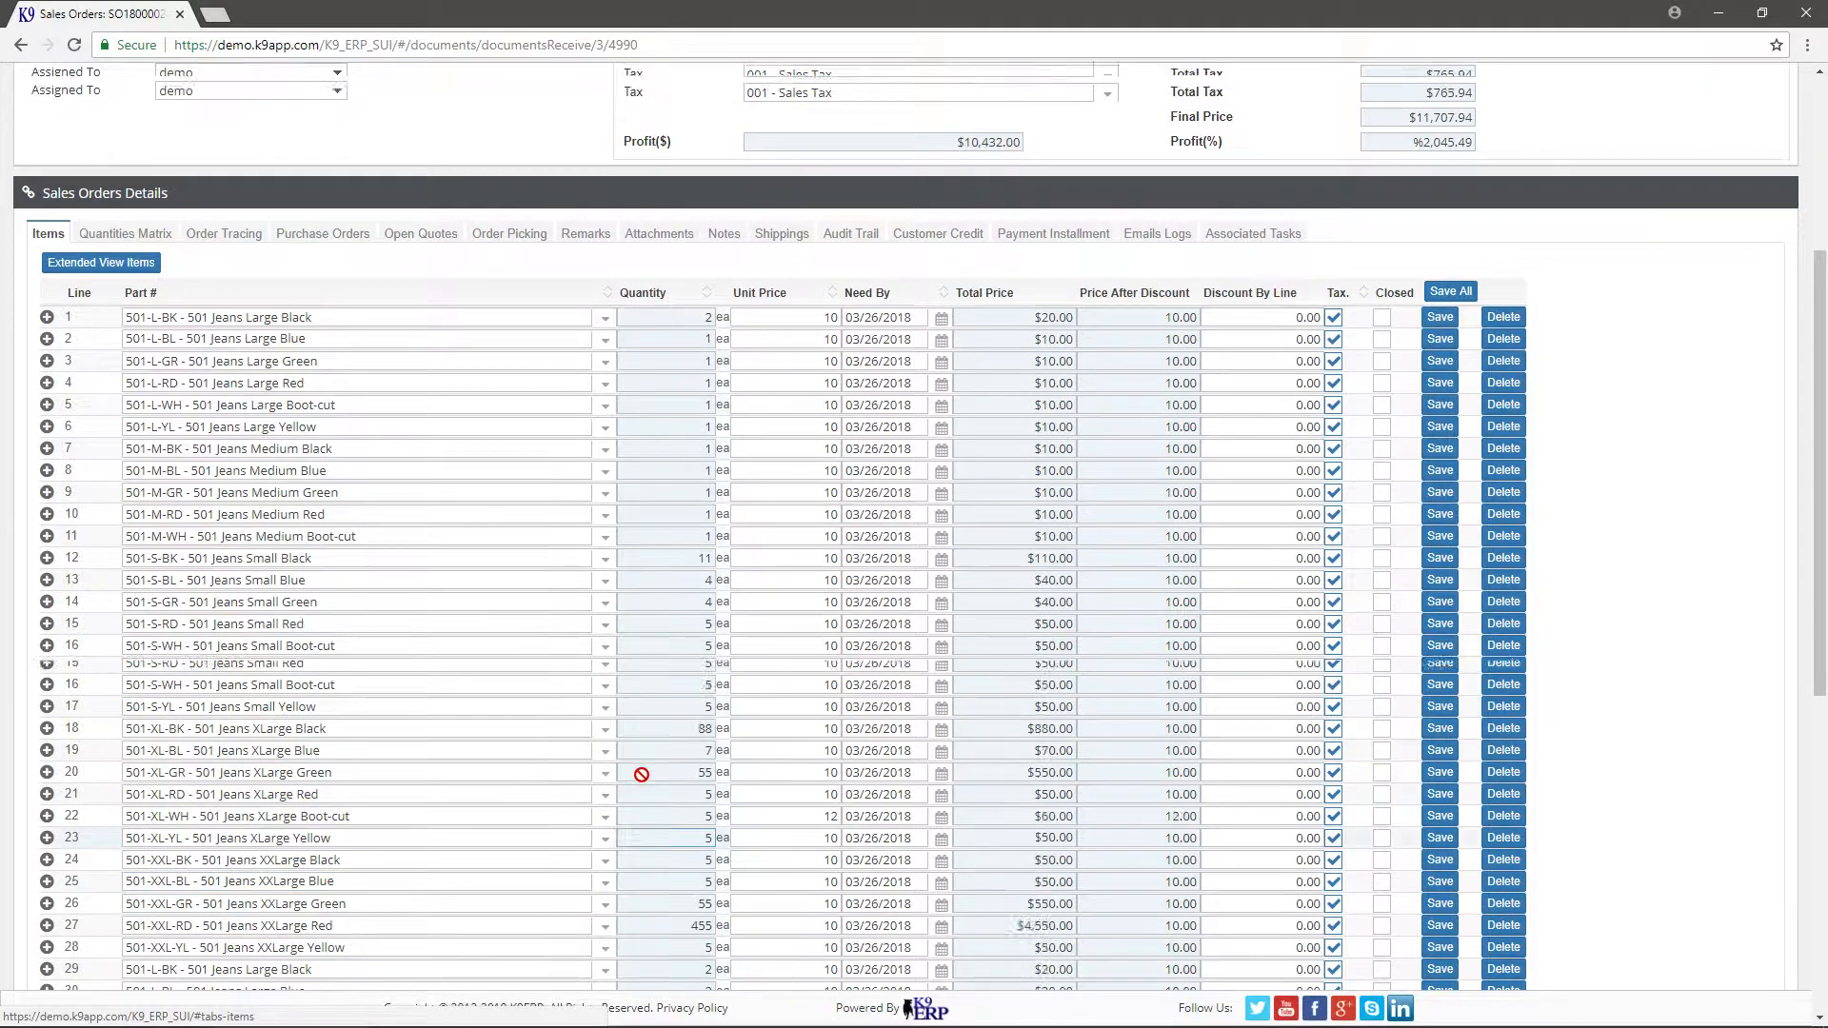
scroll(584, 768, "up", 4)
Step: Preview the sales order's Standard With Matrix printout and close the preview
left_click(212, 245)
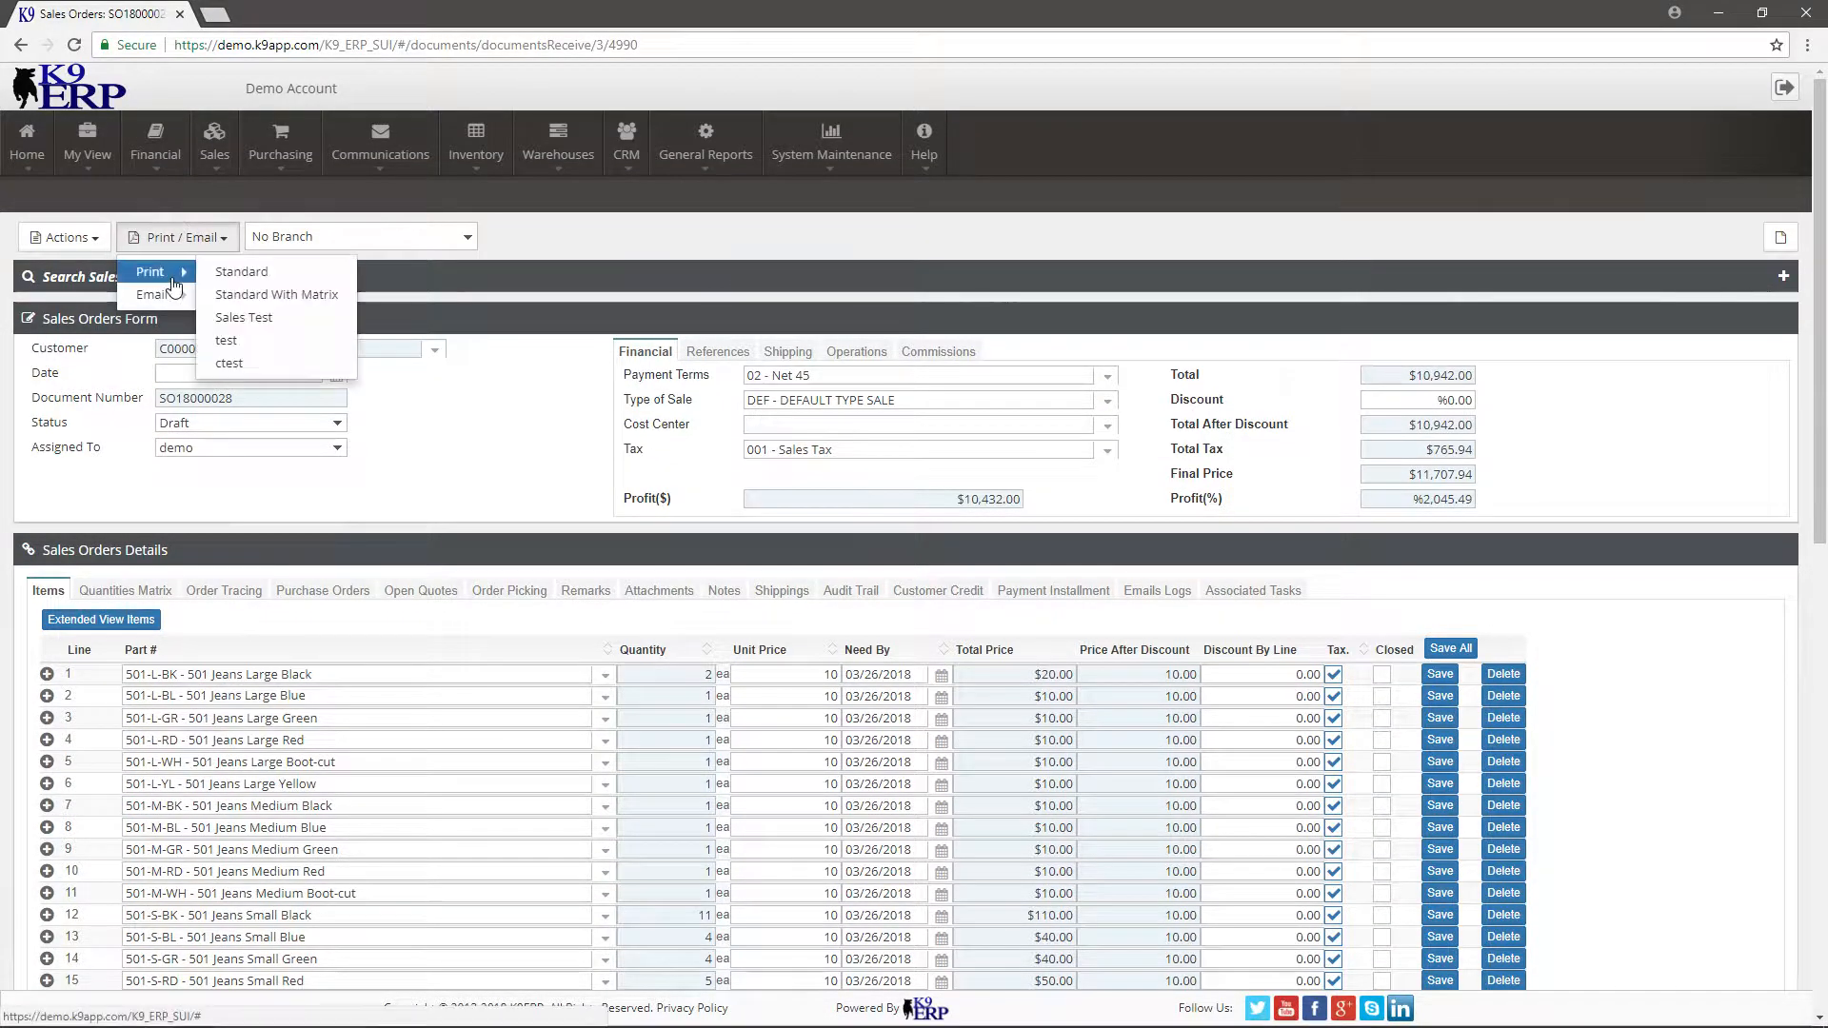
left_click(285, 294)
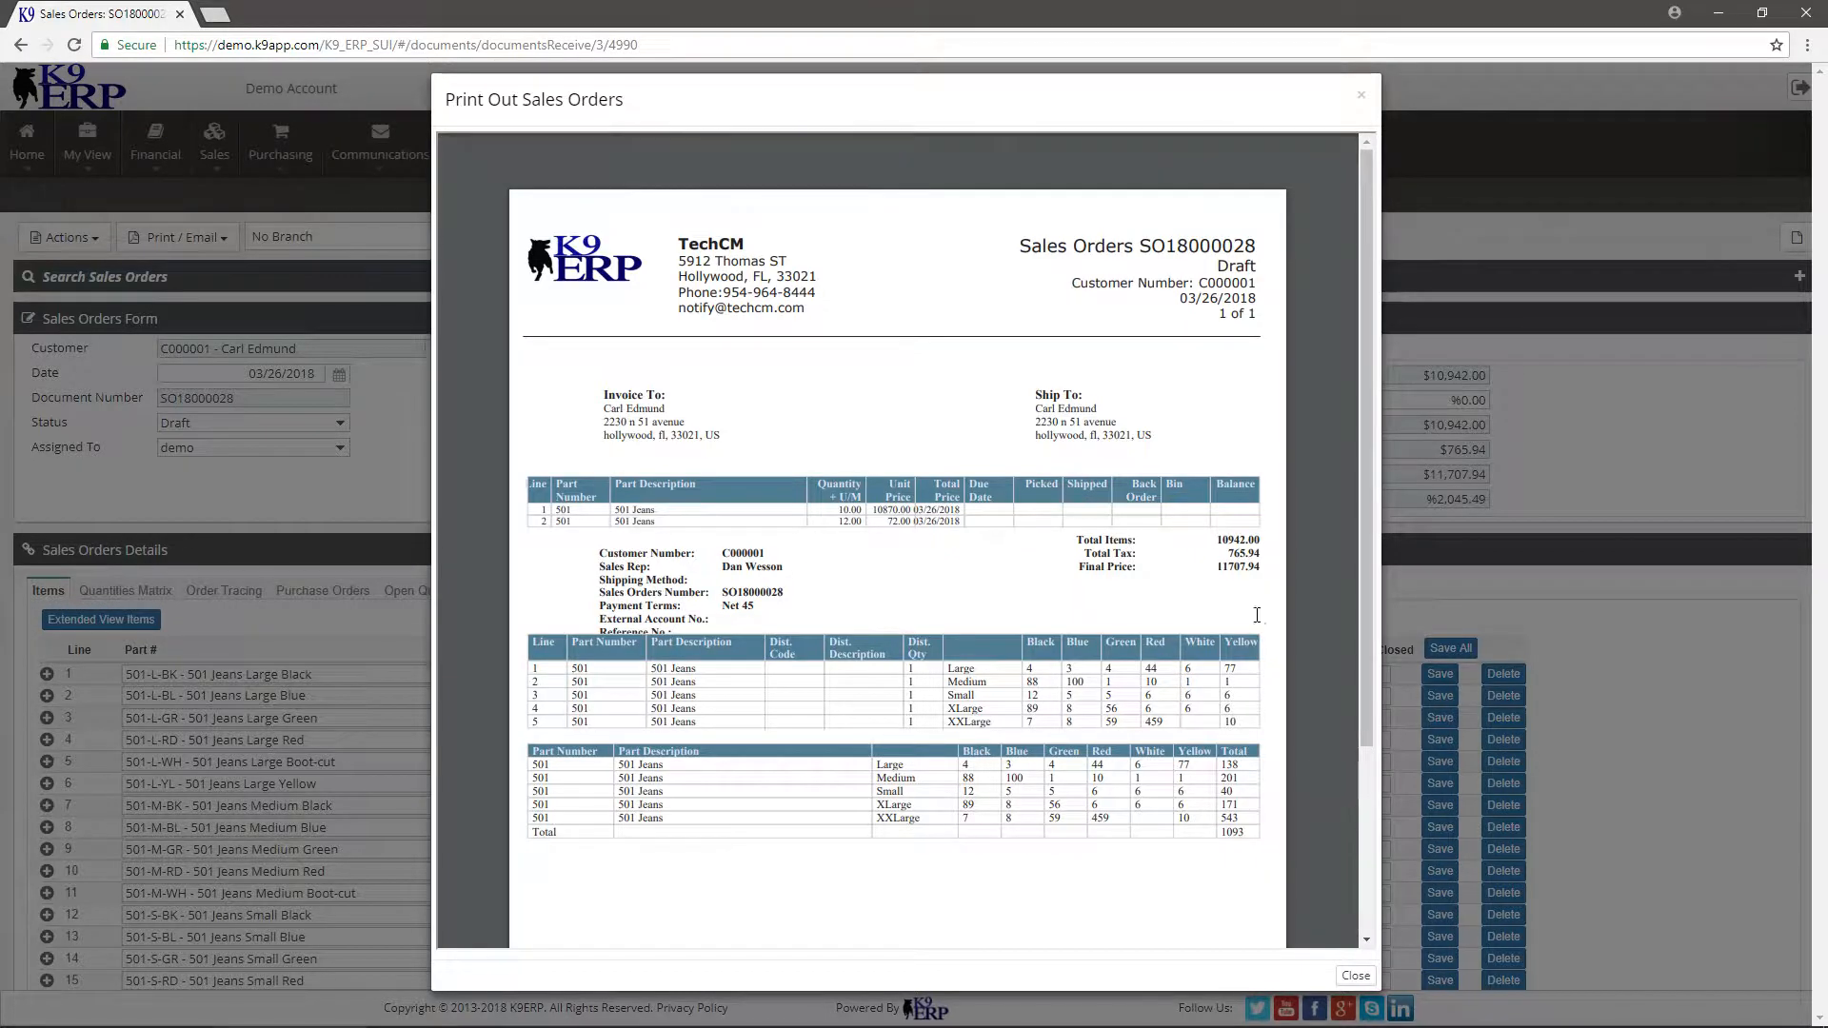
left_click(1360, 99)
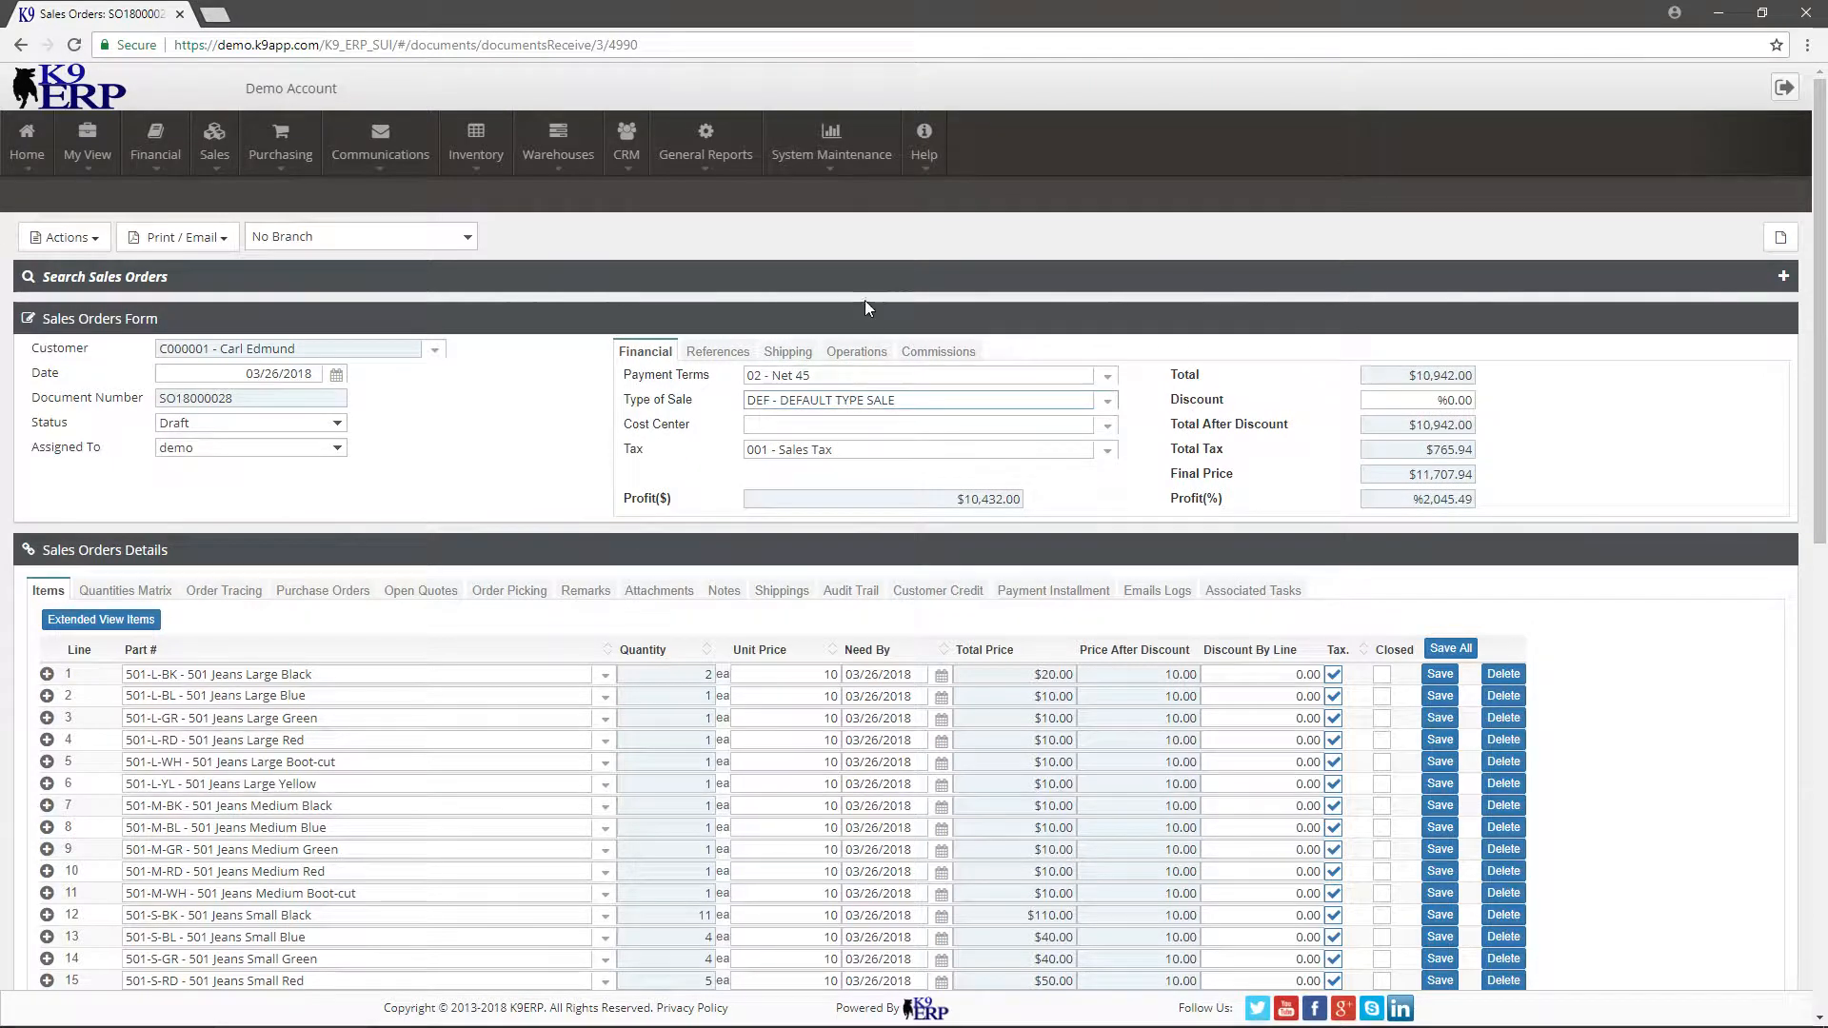
Step: Open the printout configuration and load the Standard printout for Sales Orders
left_click(847, 150)
mouse_move(852, 237)
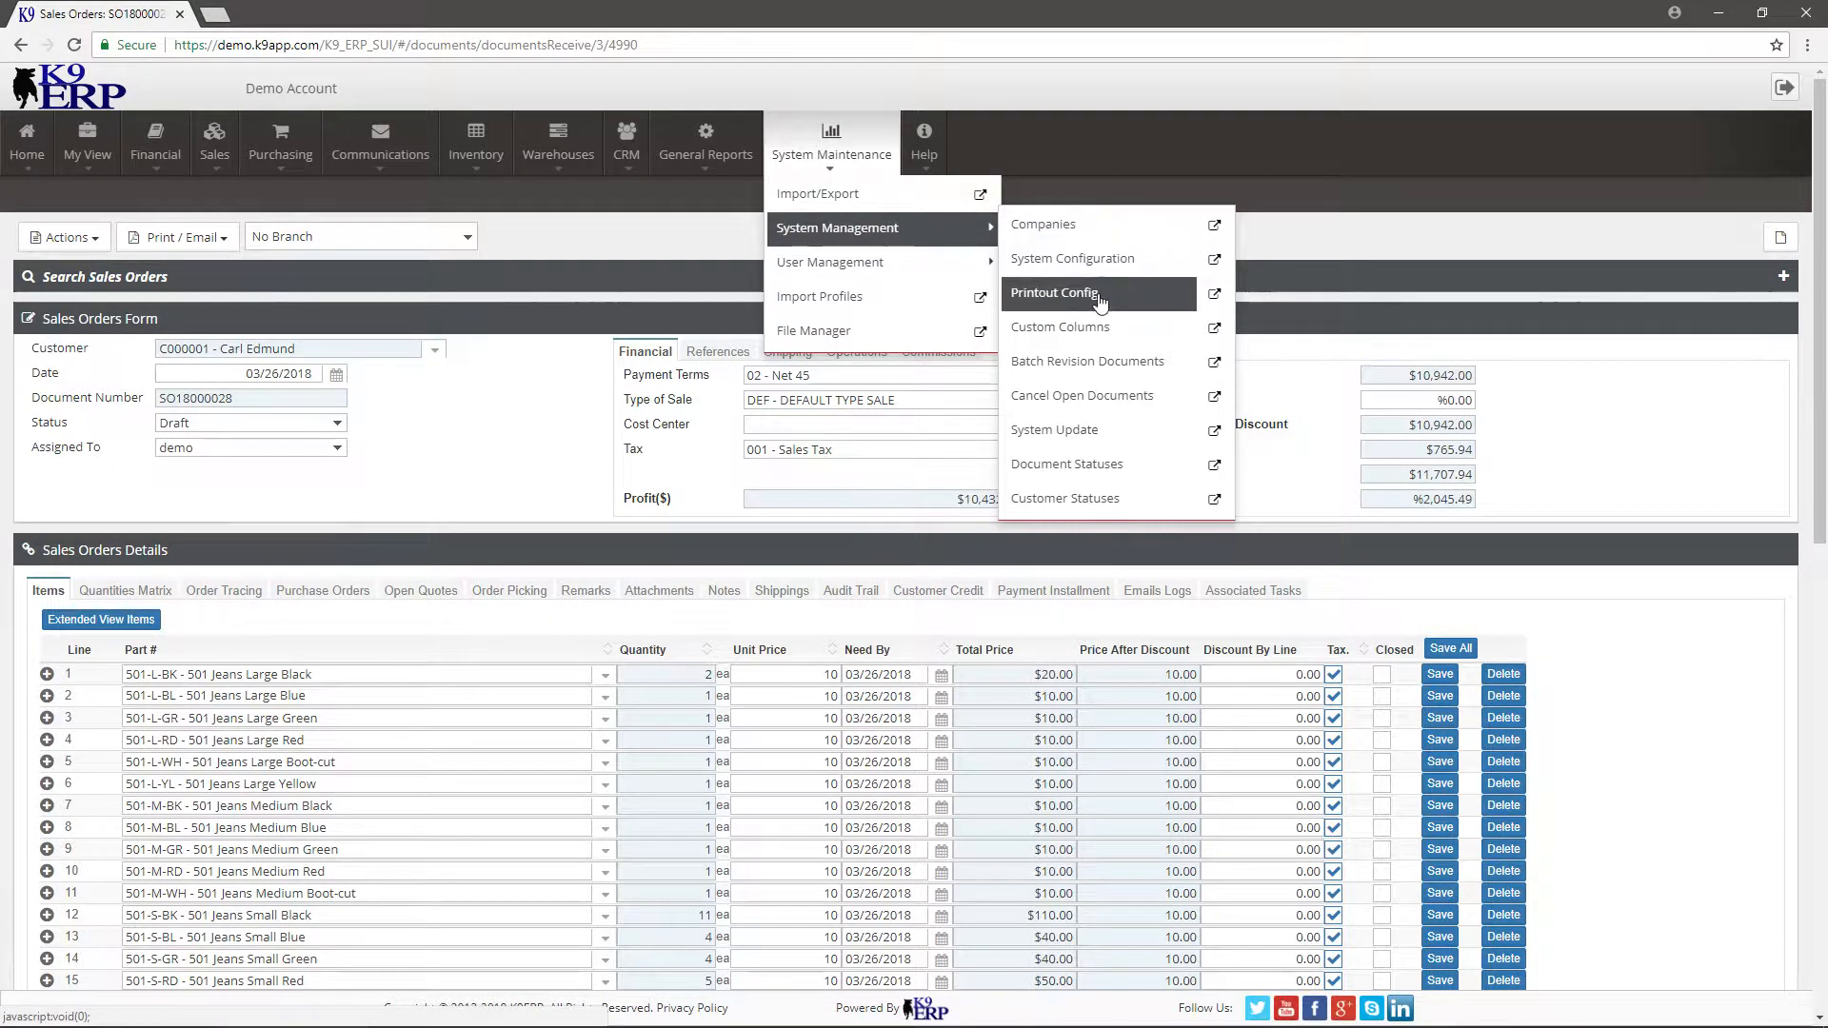
left_click(1100, 295)
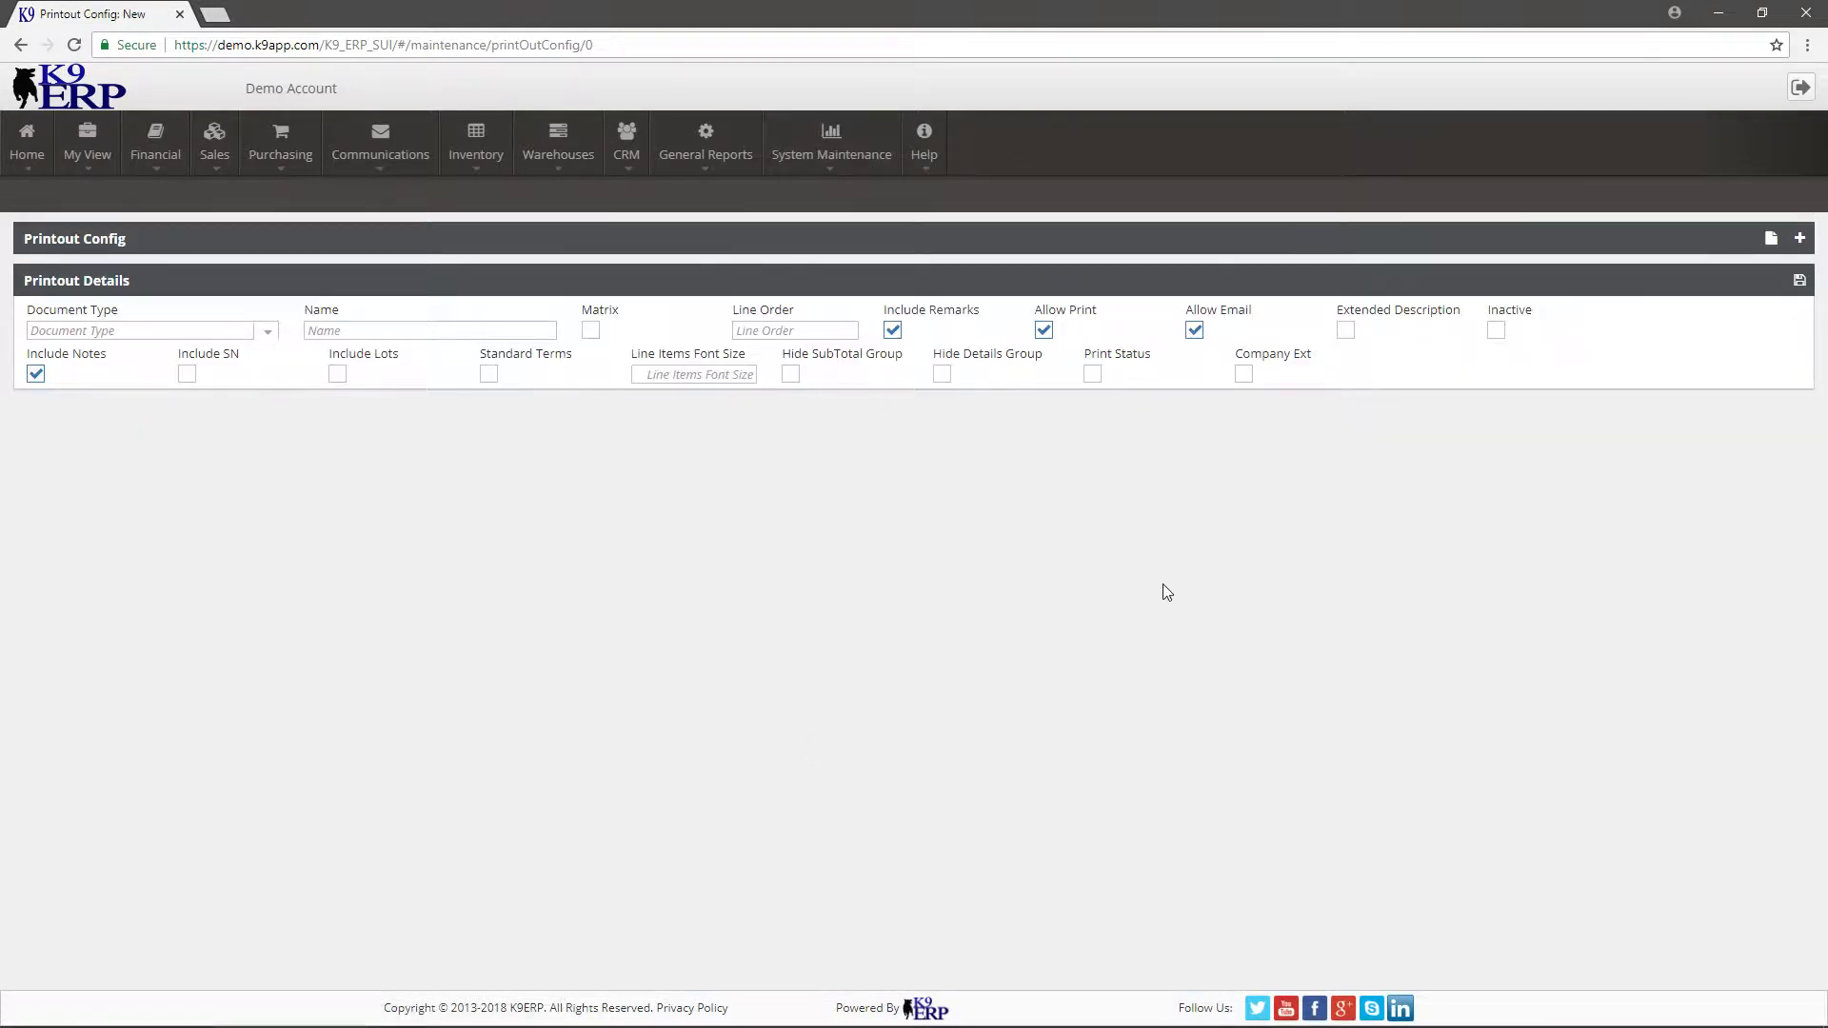
left_click(1800, 240)
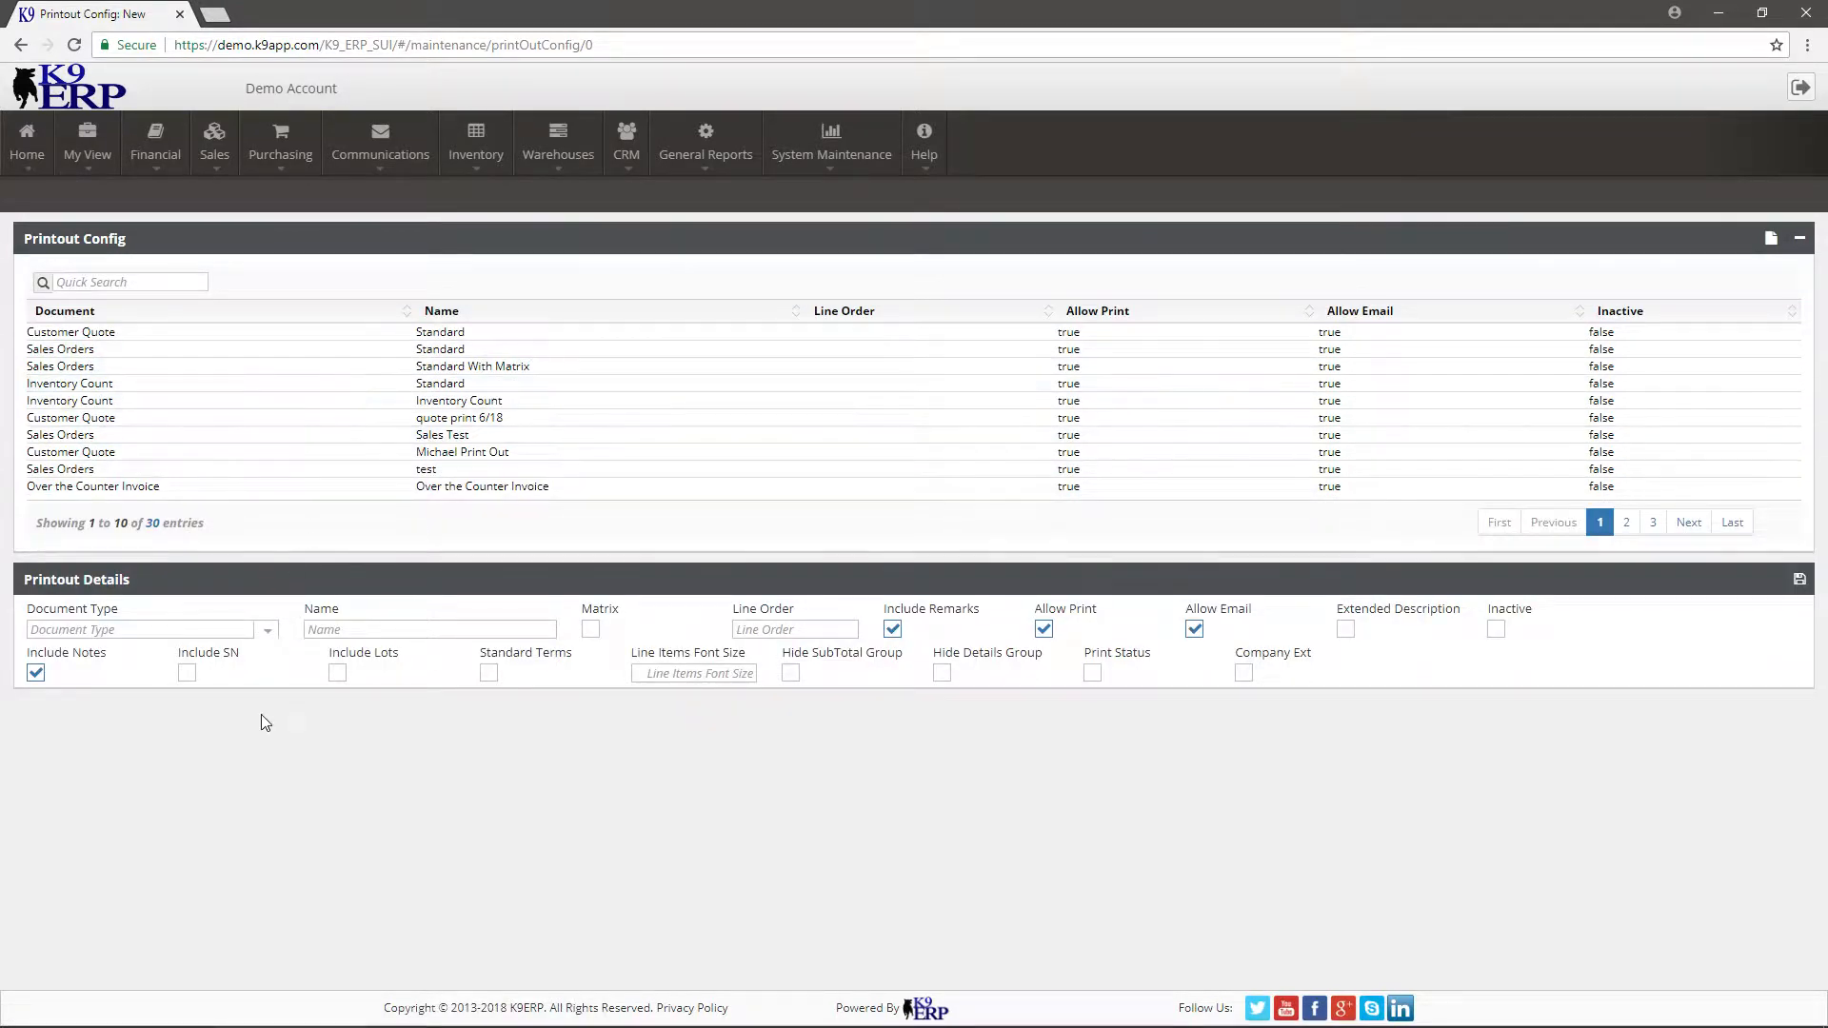
left_click(438, 352)
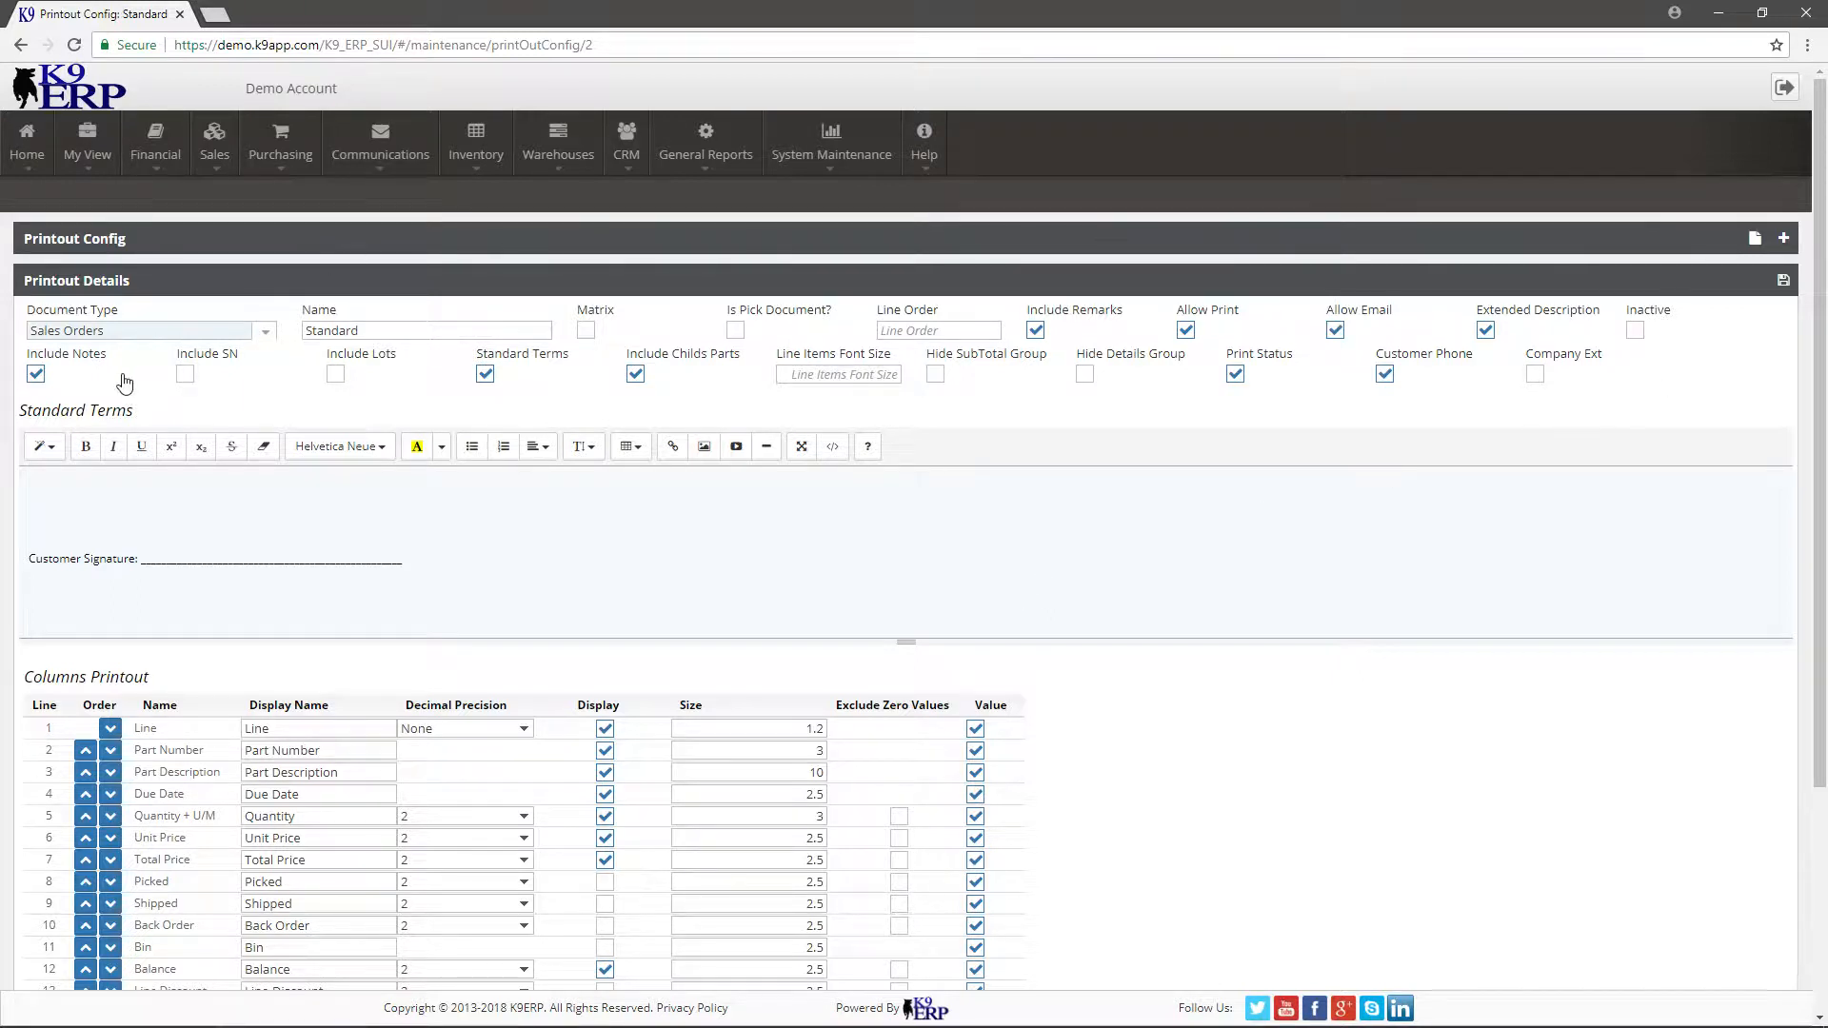
Step: Review the Name, Matrix, Is Pick Document and Line Order settings of the Standard printout
left_click(408, 337)
double_click(306, 337)
left_click_drag(576, 309, 628, 310)
left_click_drag(726, 312, 838, 321)
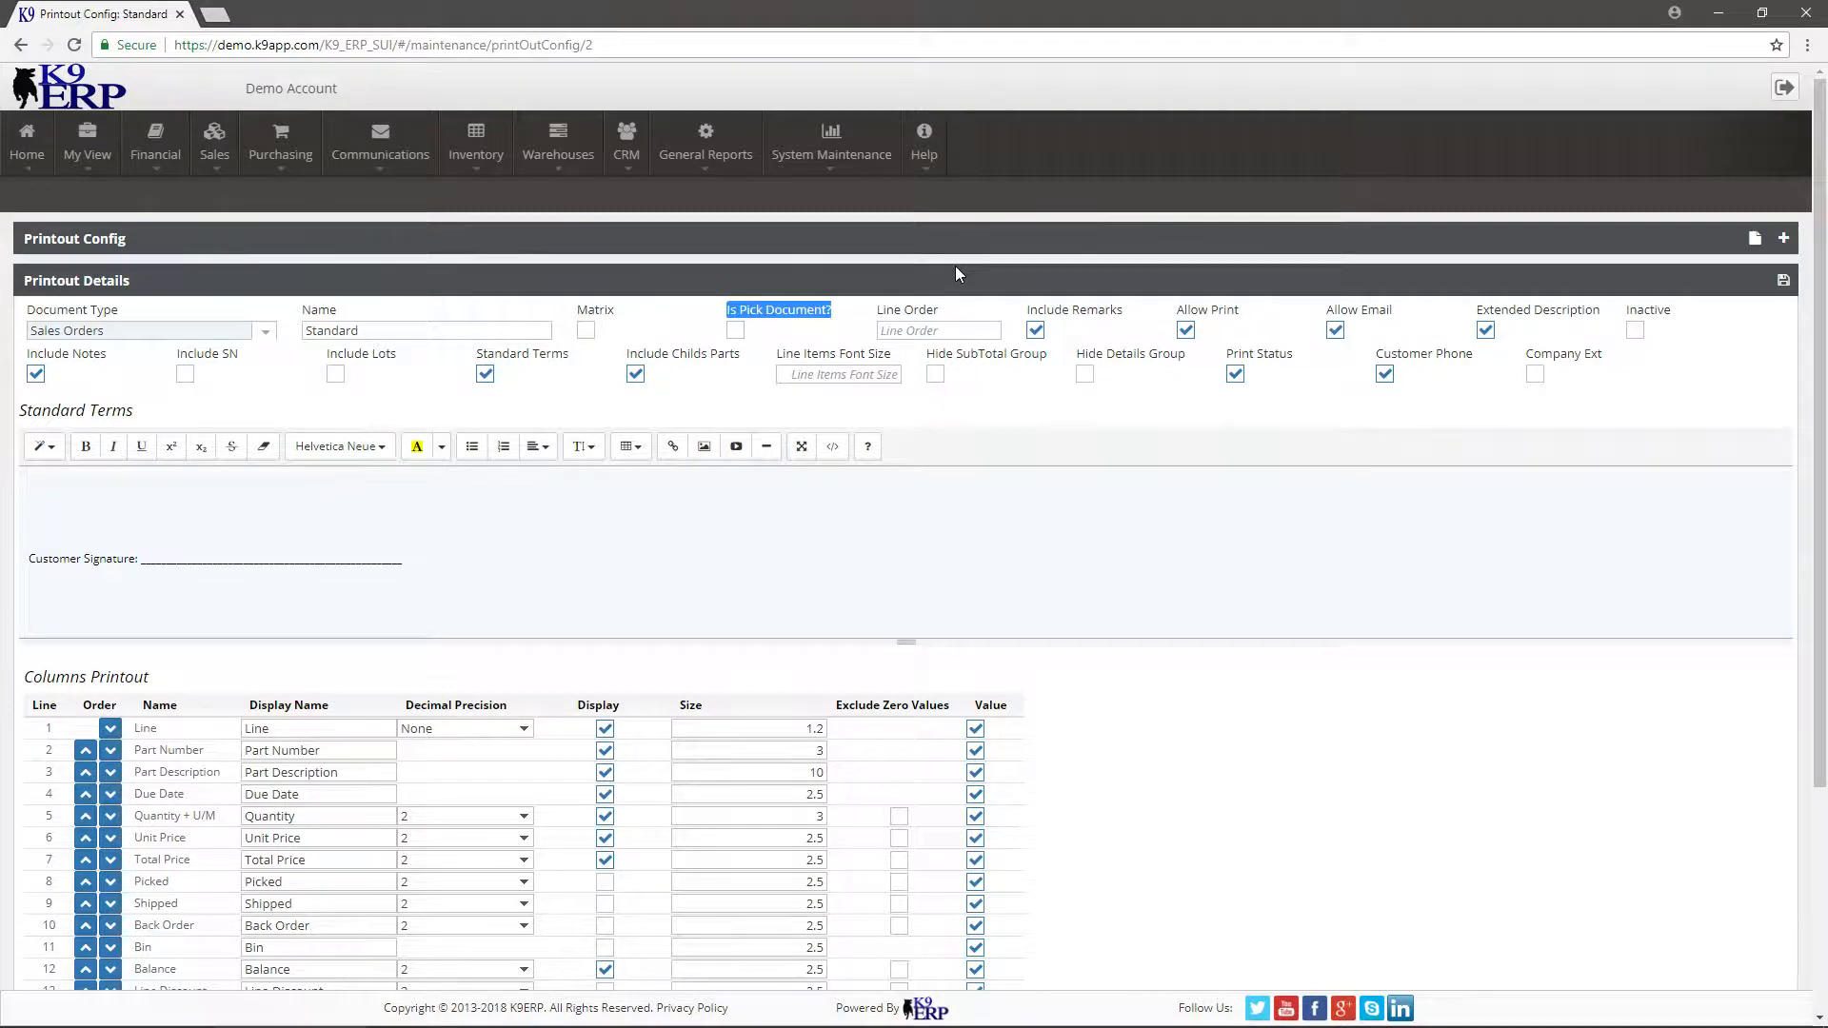
left_click(938, 324)
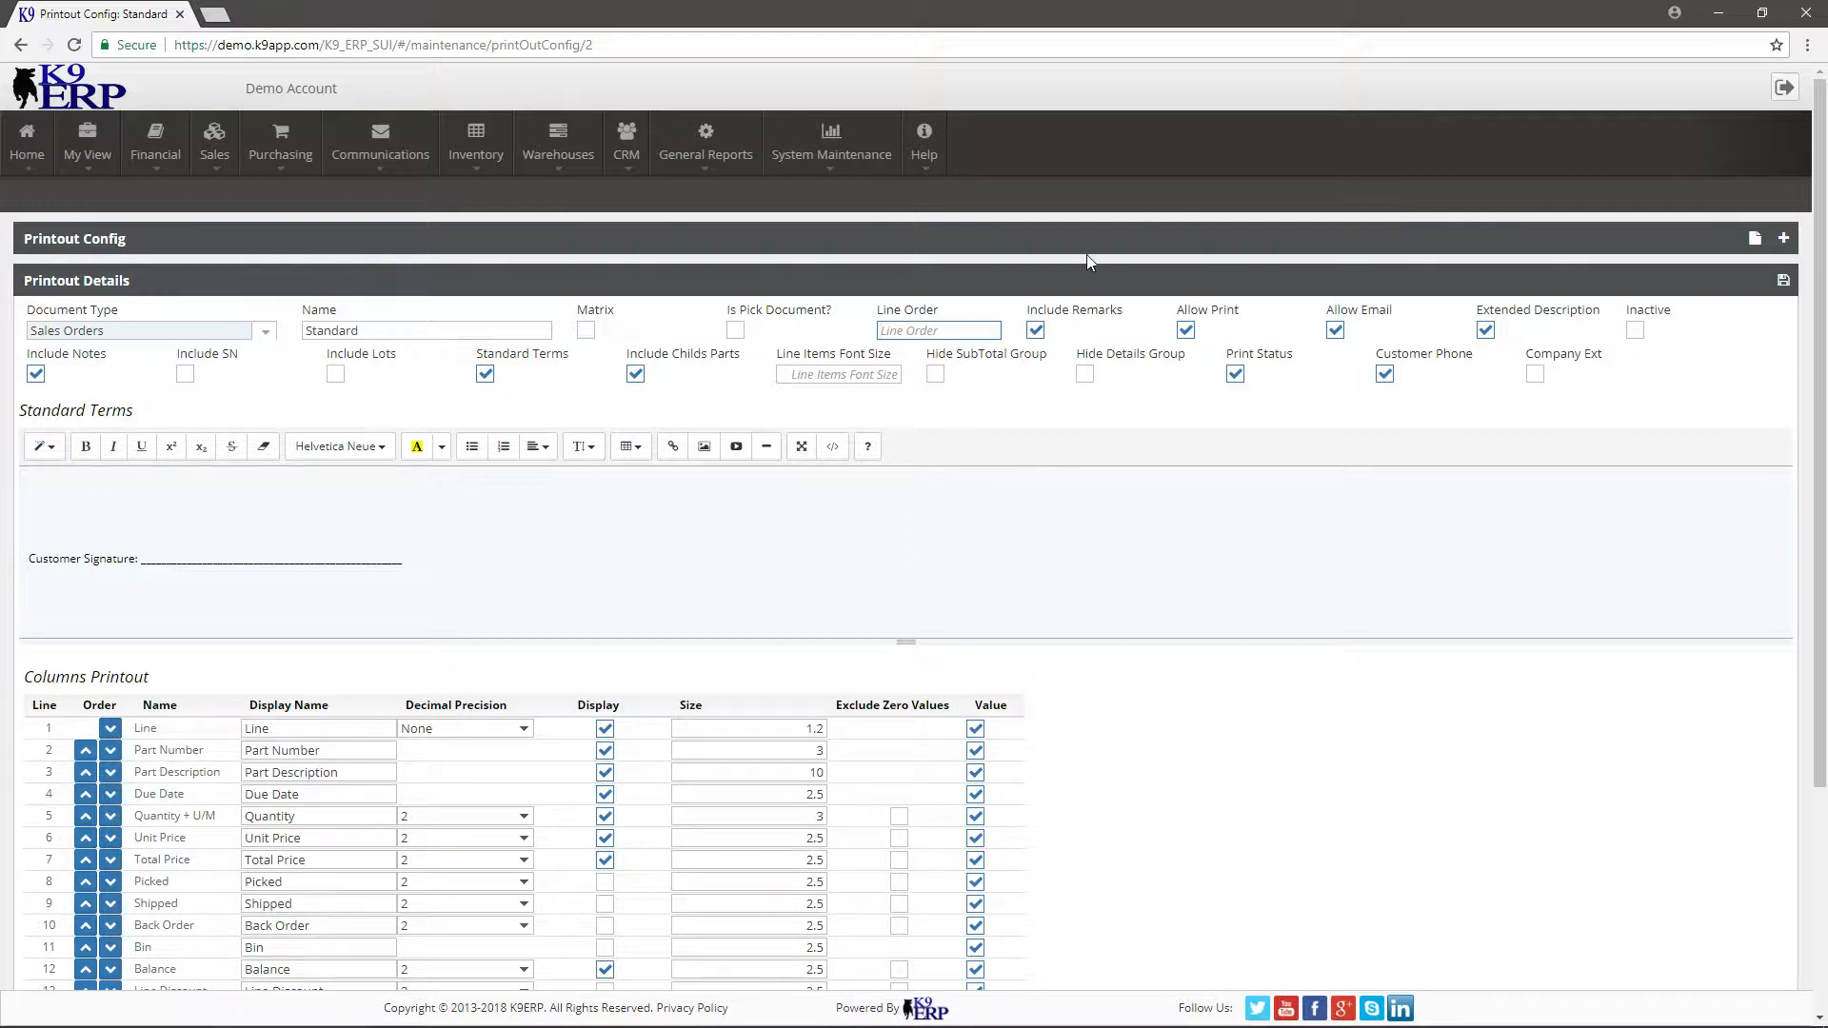
left_click_drag(877, 311, 949, 317)
left_click(955, 319)
Step: Open the Sales Order form in a separate browser tab and return to the printout configuration
left_click(215, 142)
mouse_move(285, 227)
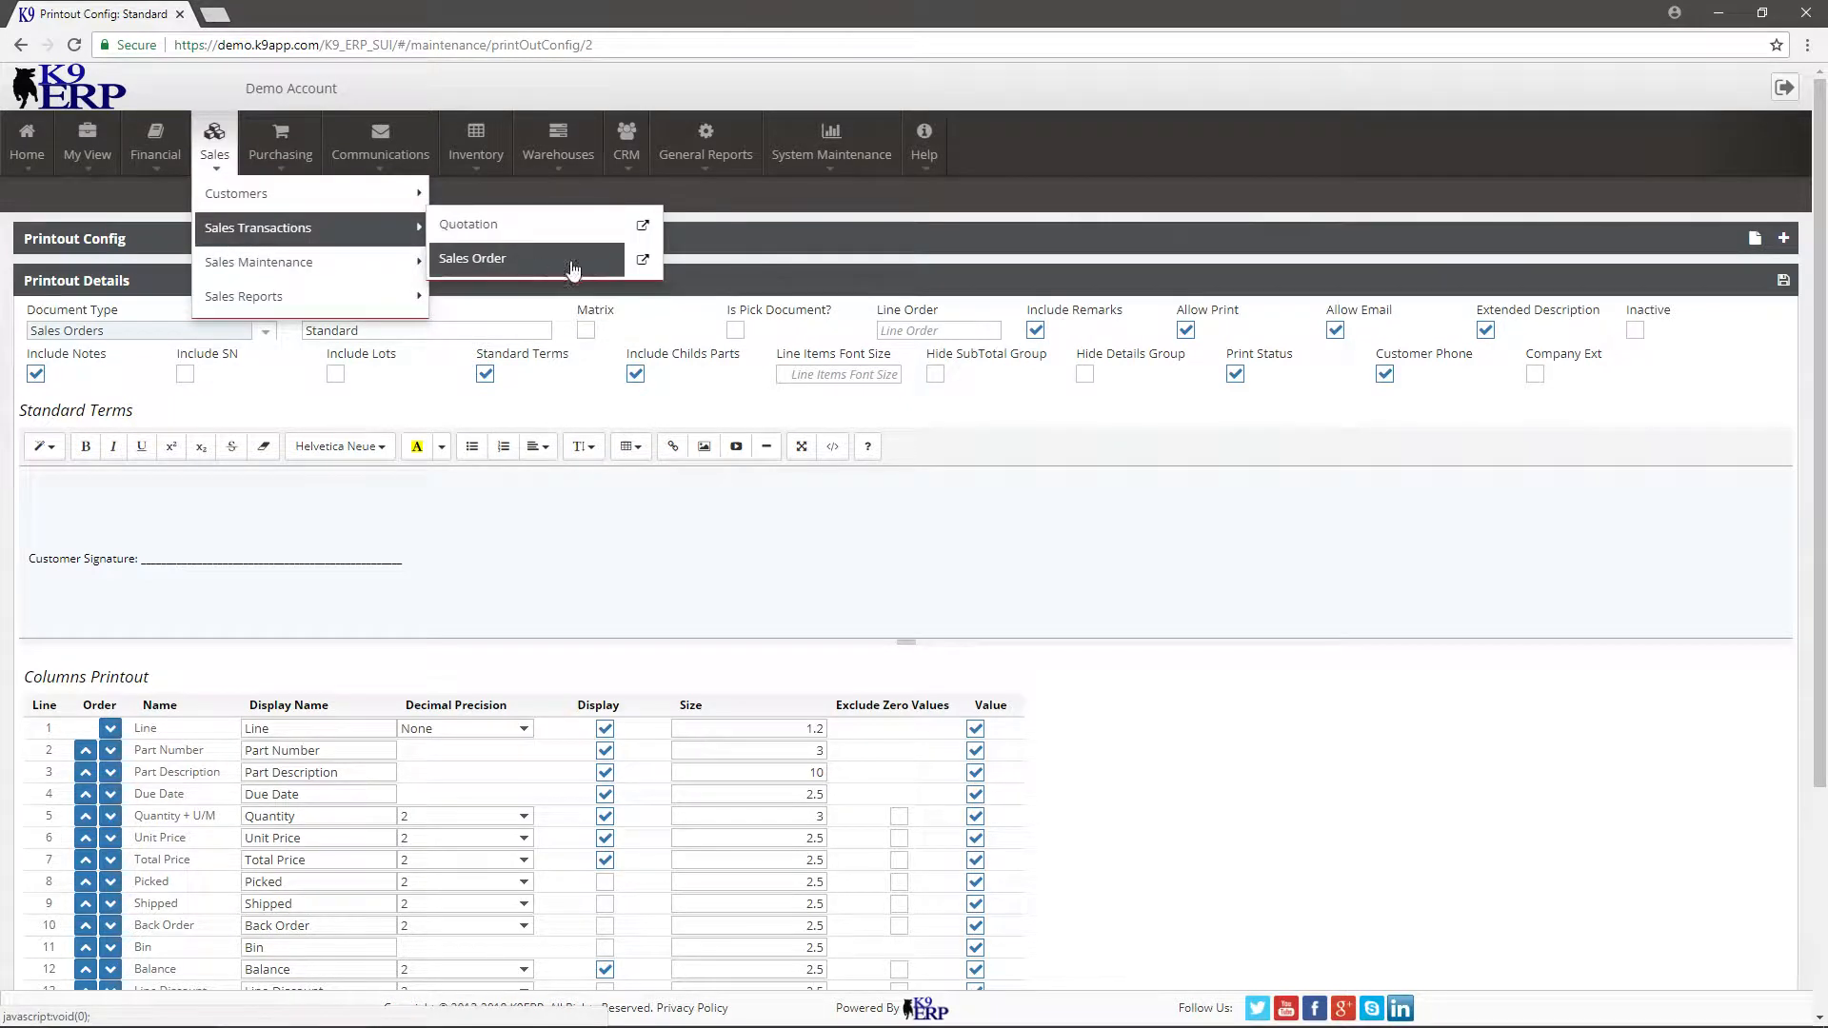
left_click(642, 258)
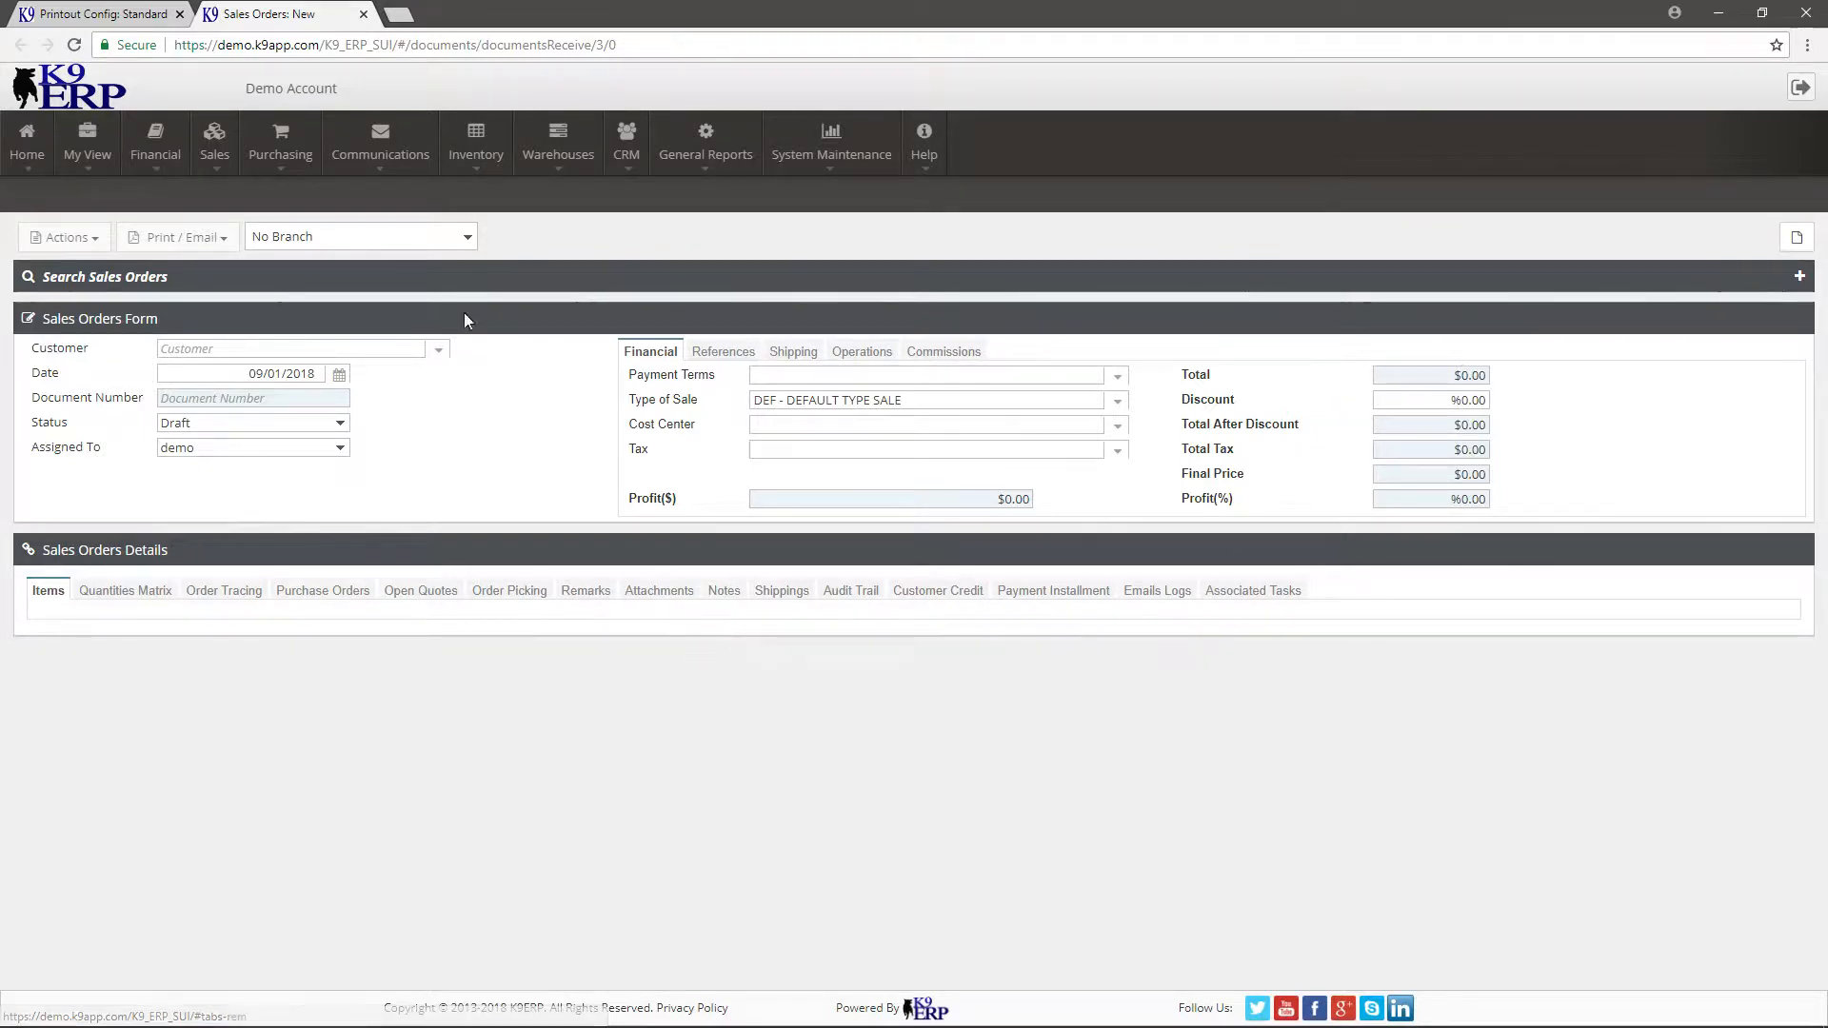
left_click(104, 13)
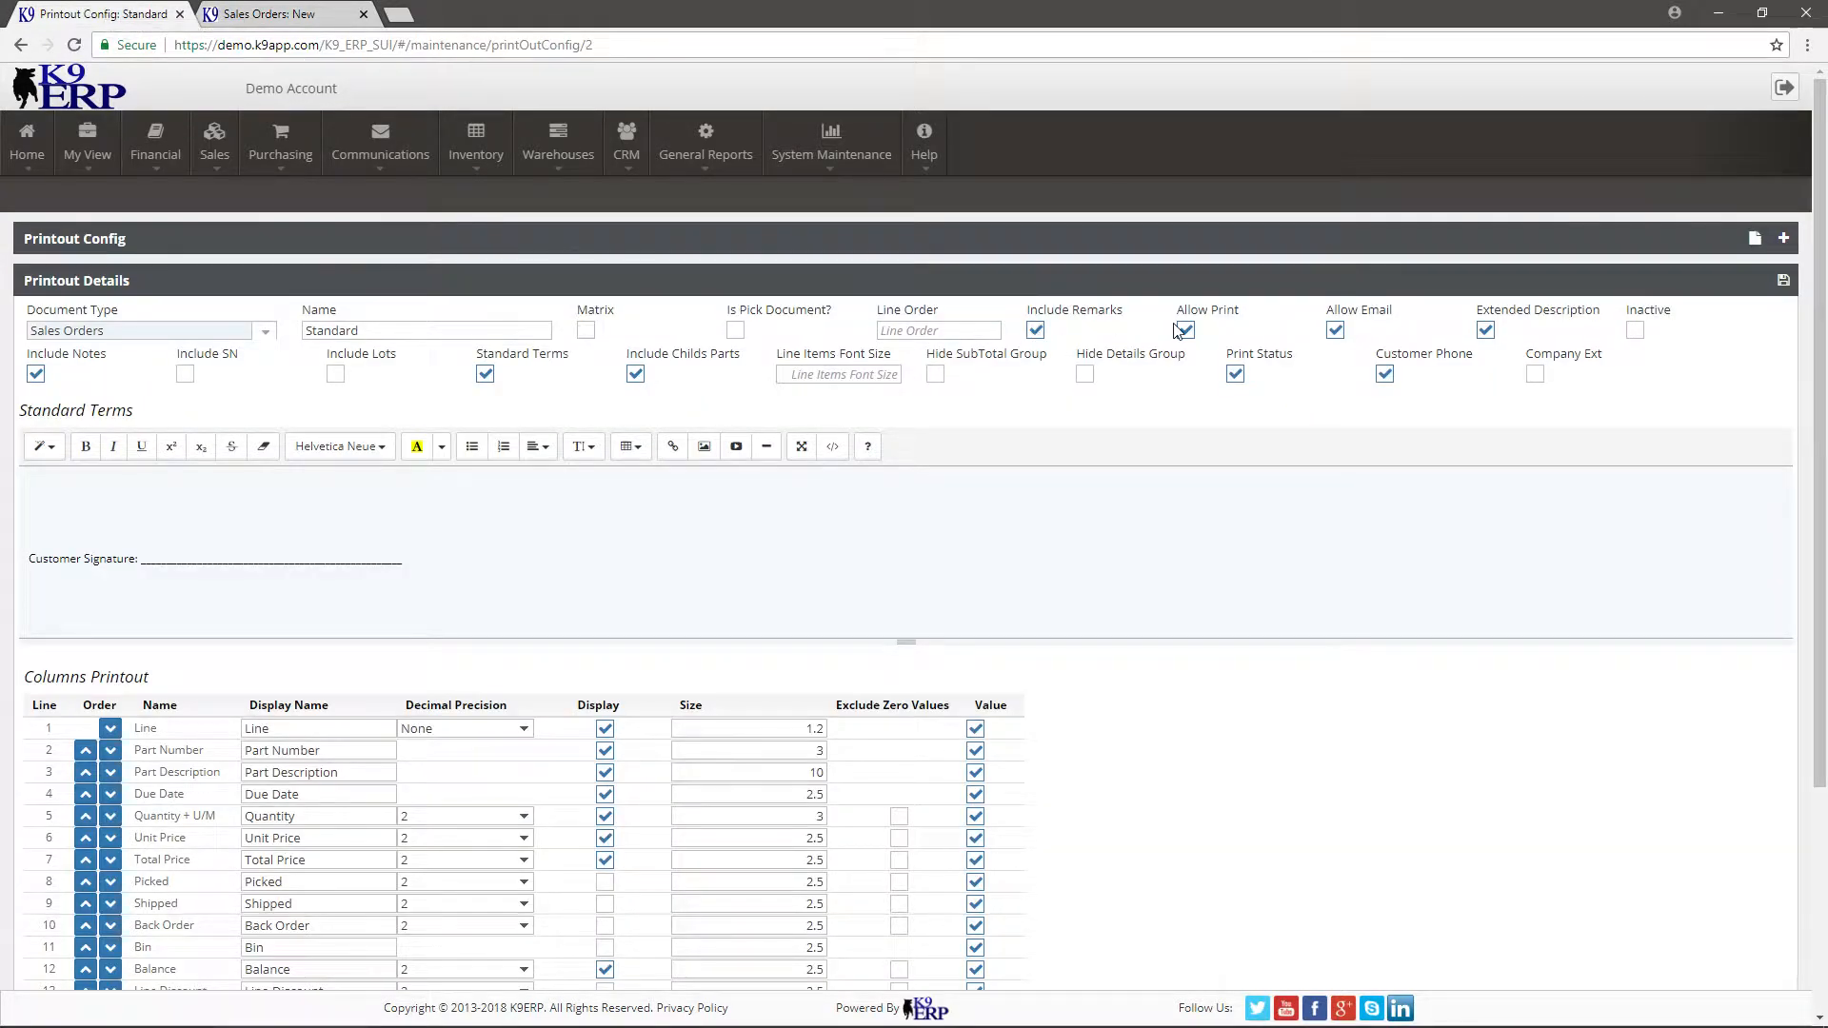
Step: Review the Allow Print, Allow Email and Extended Description options of the Standard printout
left_click_drag(1184, 313, 1400, 322)
left_click(1403, 321)
left_click_drag(1178, 313, 1244, 314)
left_click_drag(1478, 312, 1601, 329)
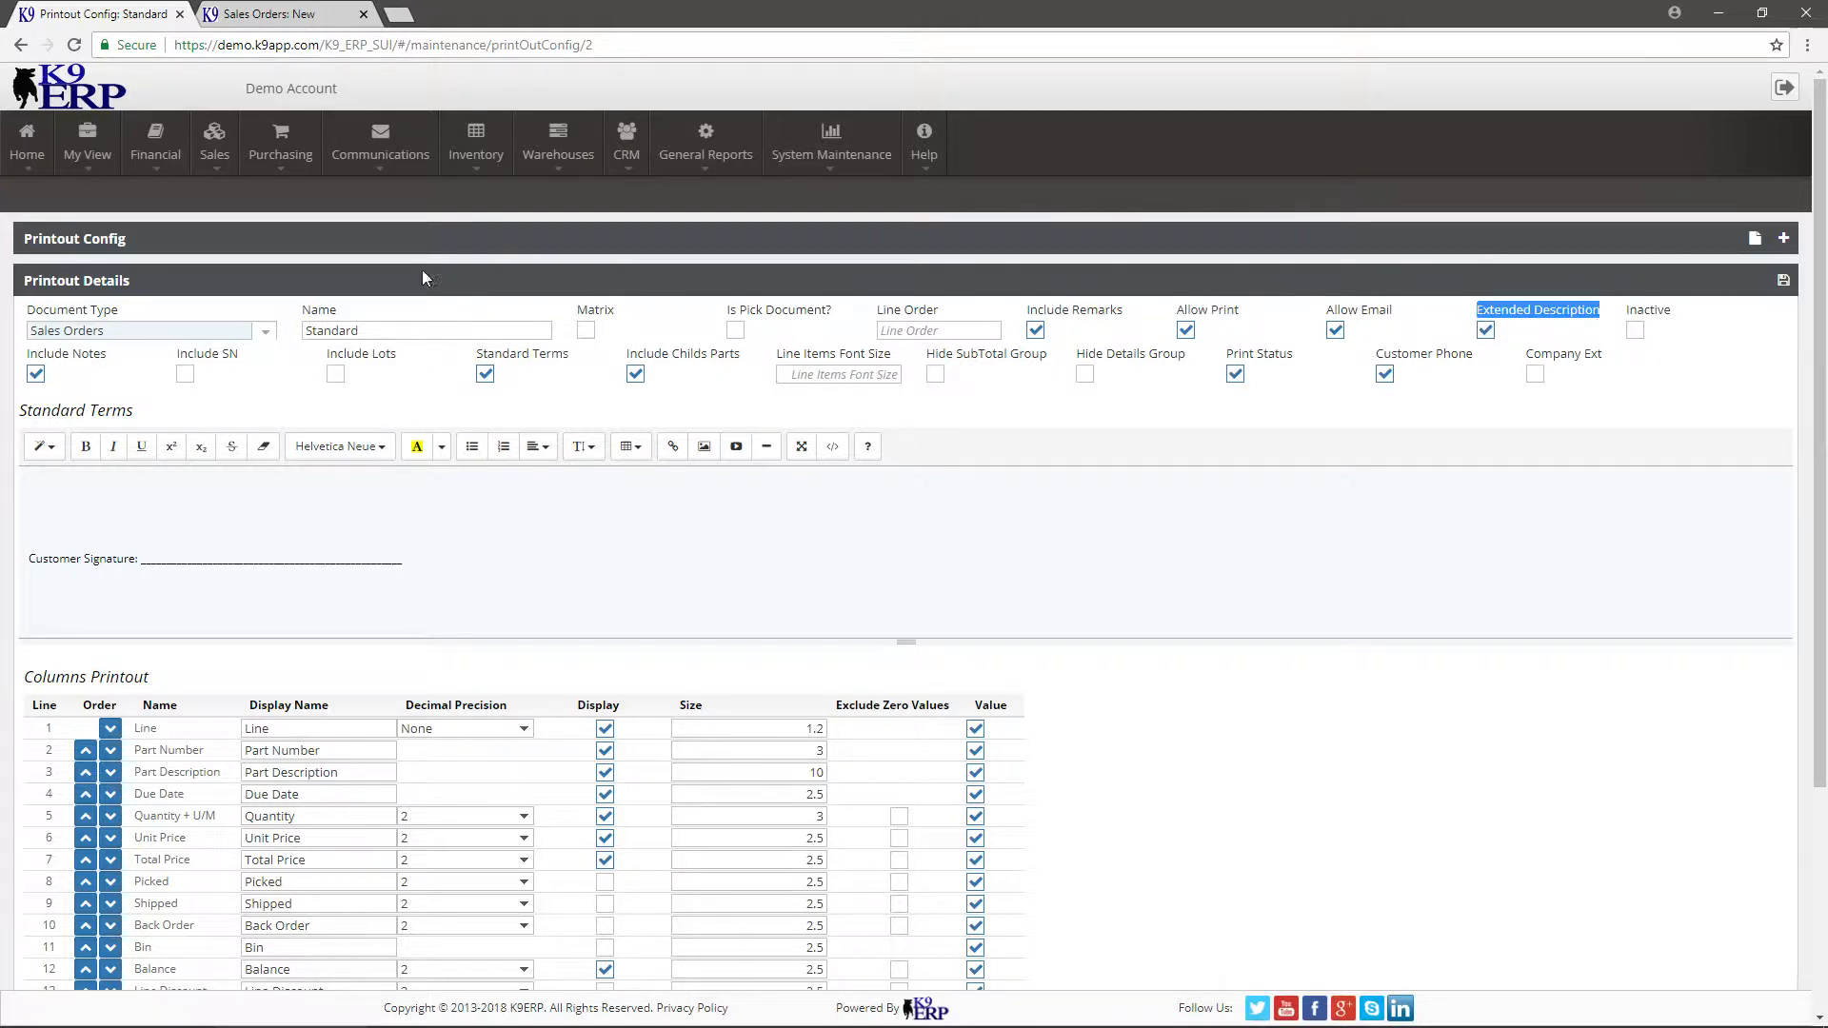
Step: Open the inventory catalog in a separate browser tab, view the part's Extended Description field, and return to the printout configuration
mouse_move(477, 172)
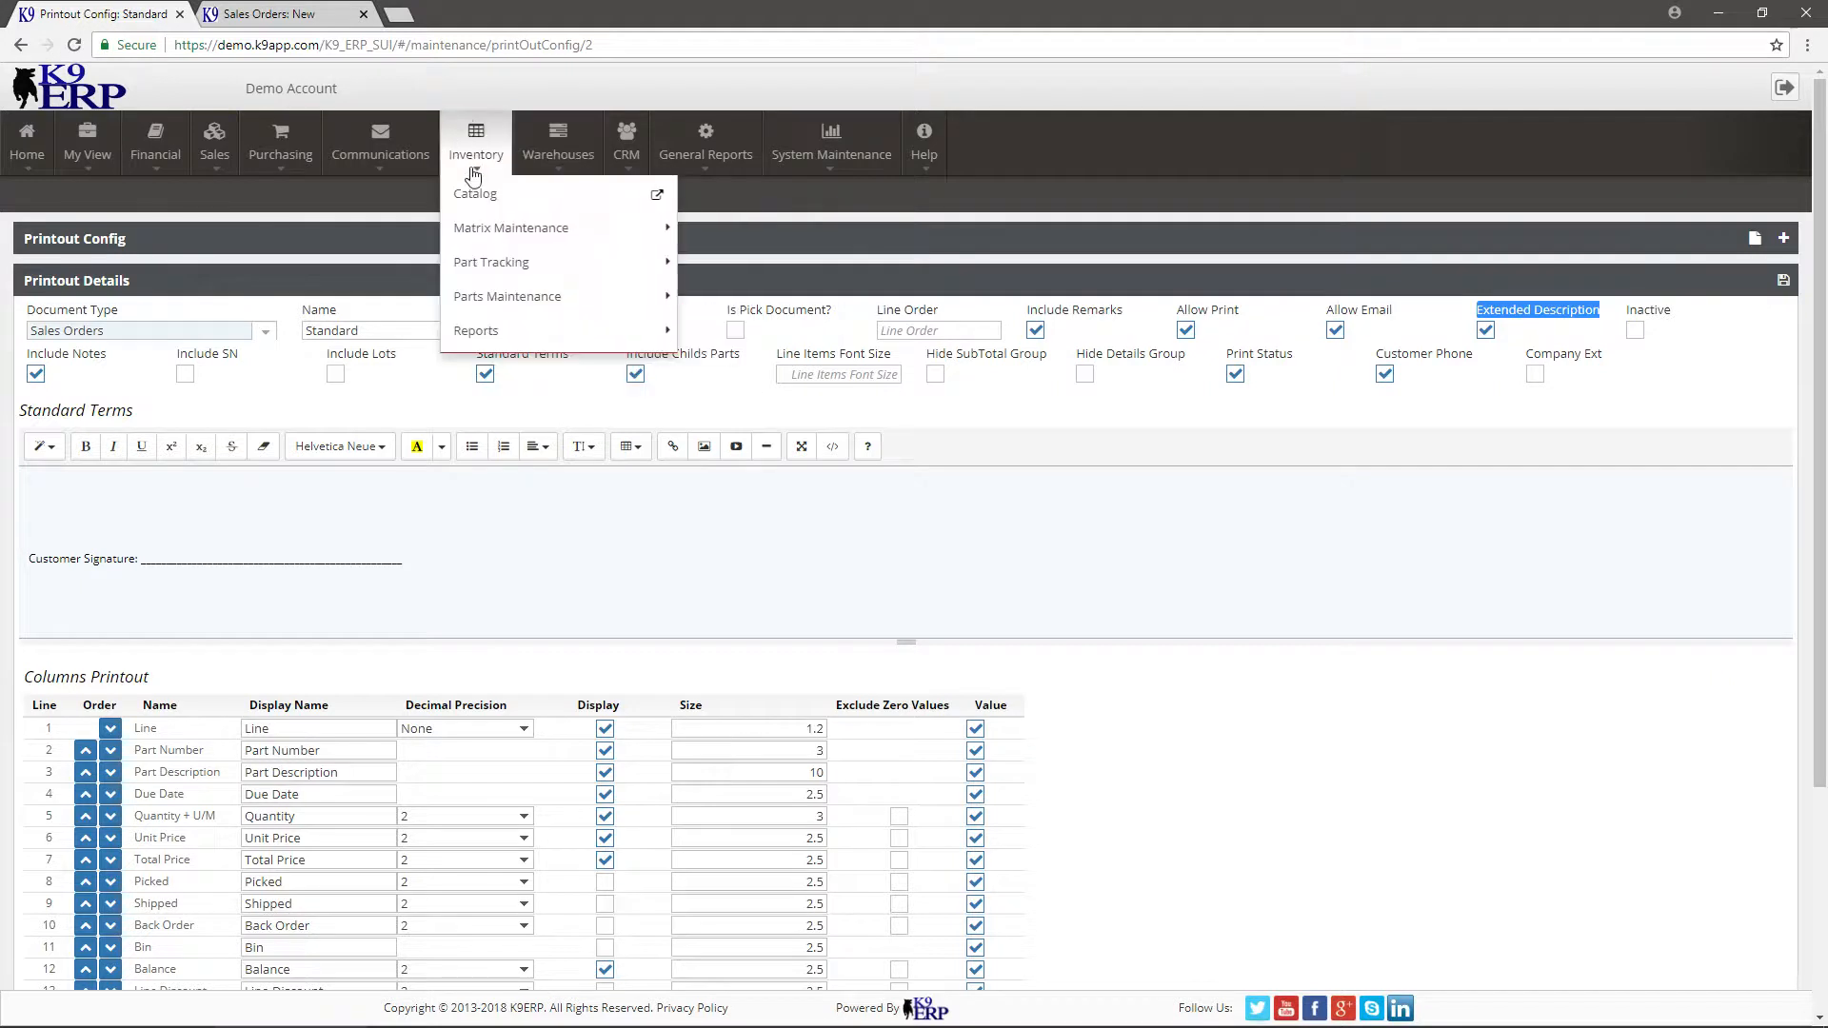
left_click(656, 197)
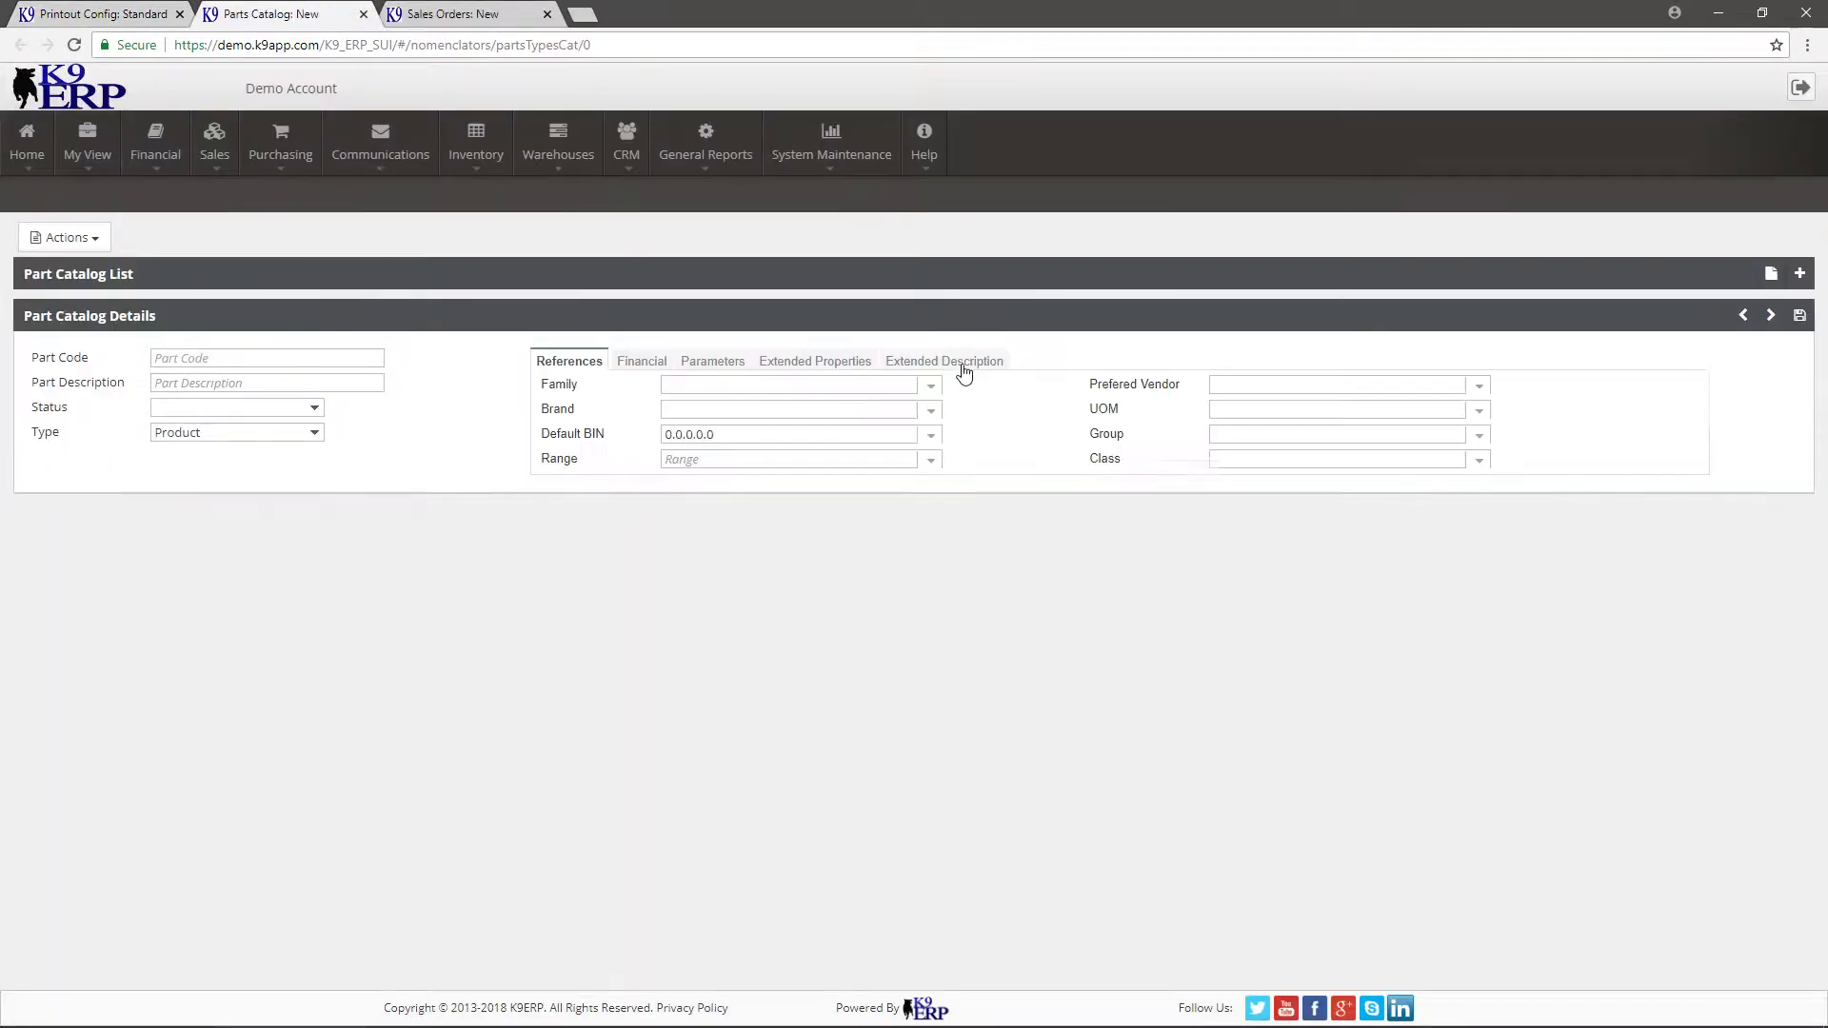
left_click(959, 371)
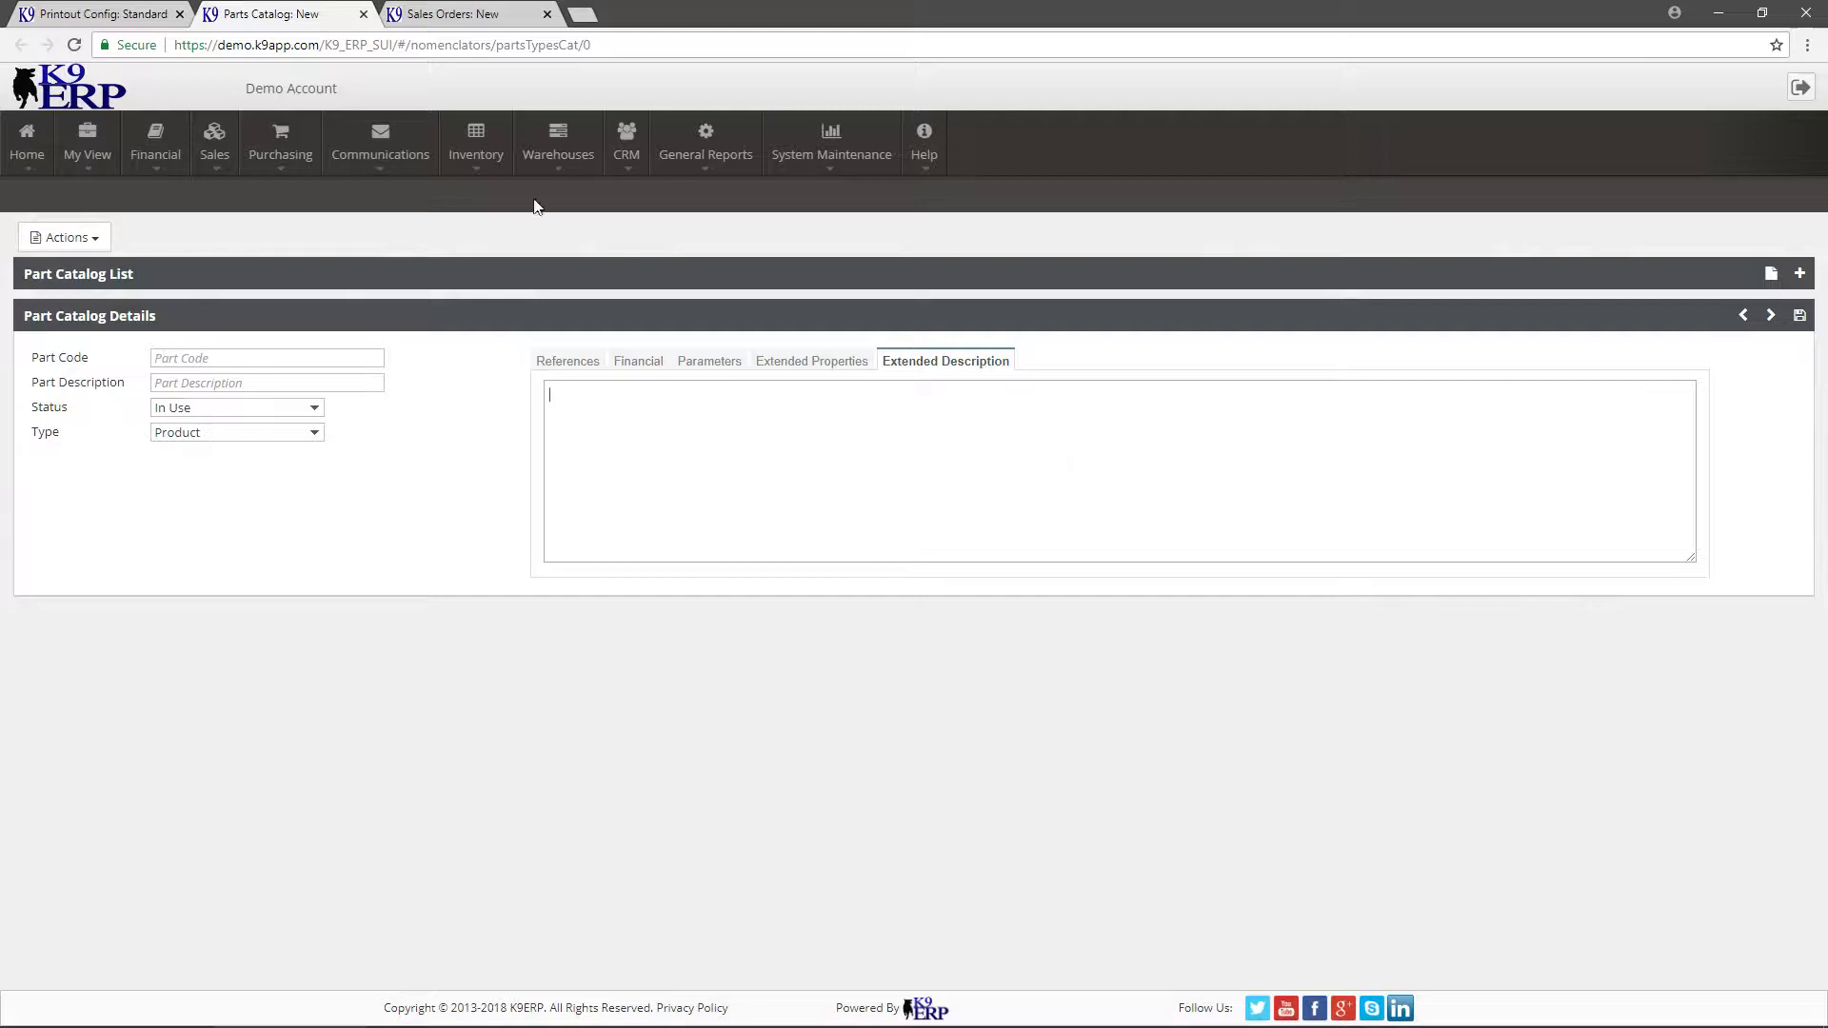
left_click(124, 13)
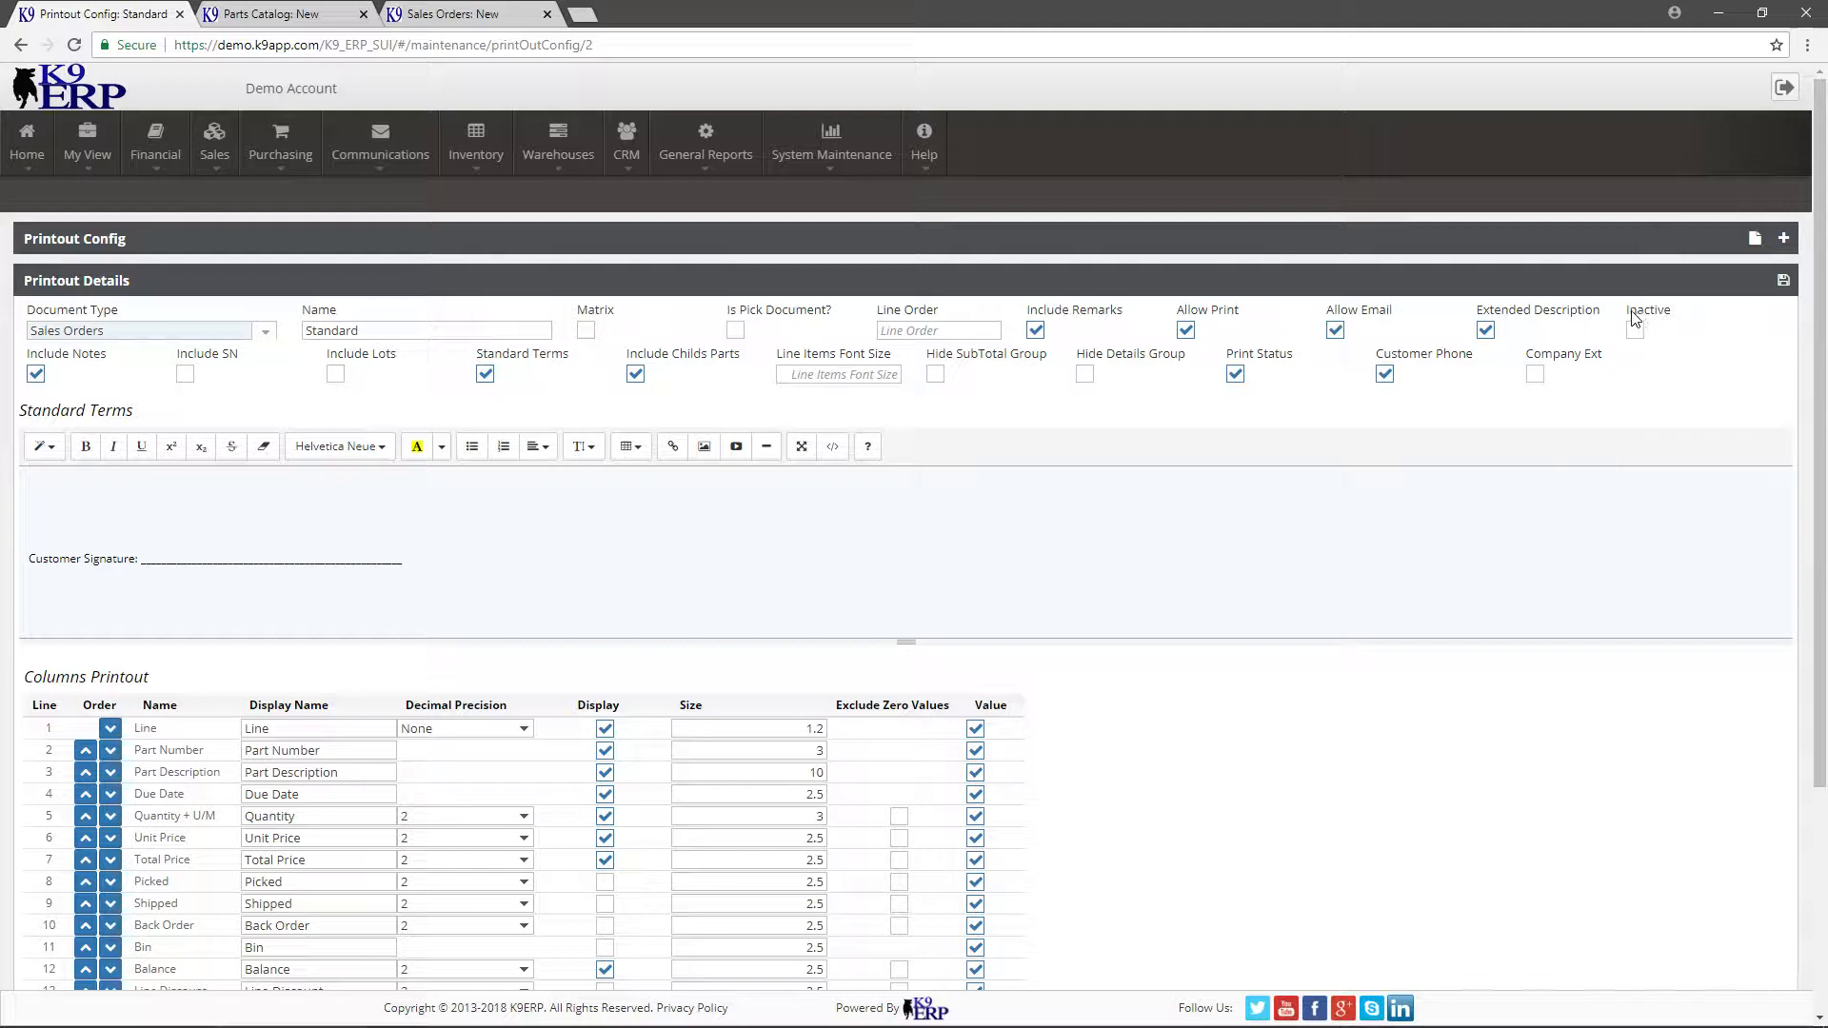
Step: Review the Inactive, Include Notes and Include SN options in the printout details
left_click_drag(1630, 312, 1676, 315)
left_click(1543, 407)
left_click_drag(28, 354, 112, 388)
left_click_drag(172, 356, 243, 360)
double_click(80, 359)
Step: Load the 08/30/2018 sales order, expand line 1 to view its part notes, and return to the printout configuration
left_click(411, 12)
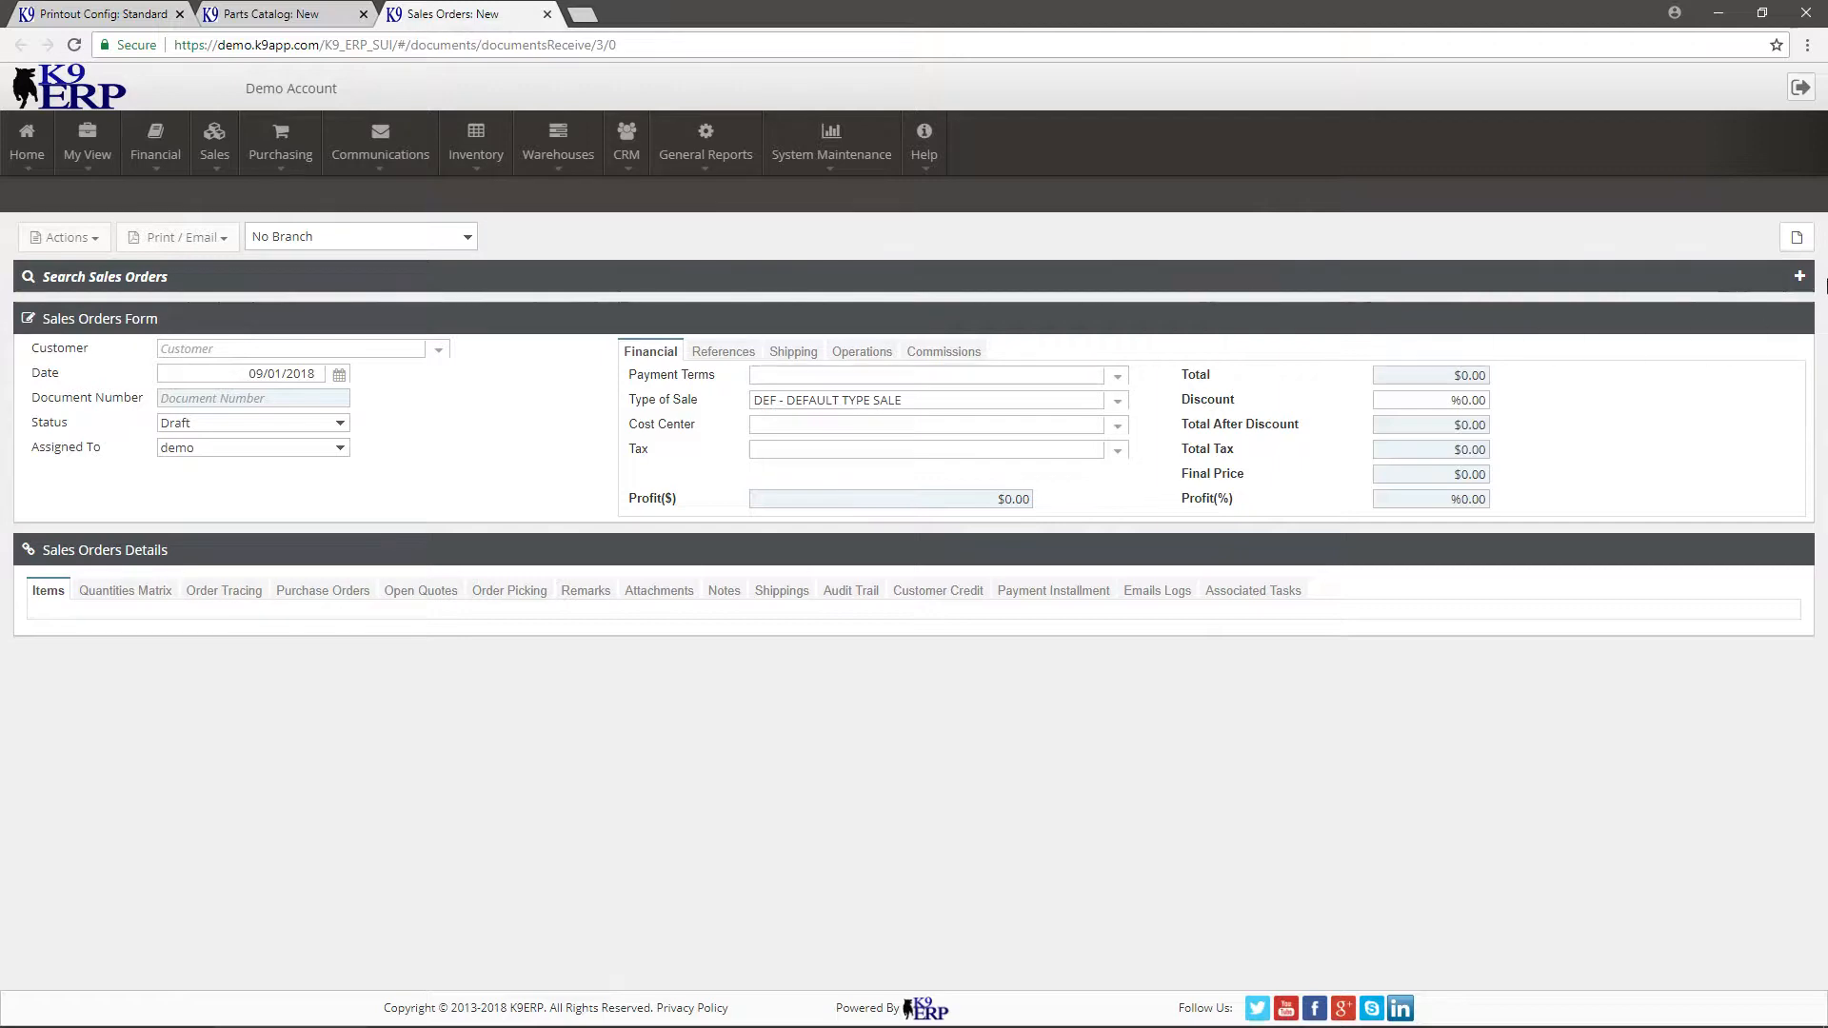
left_click(1799, 277)
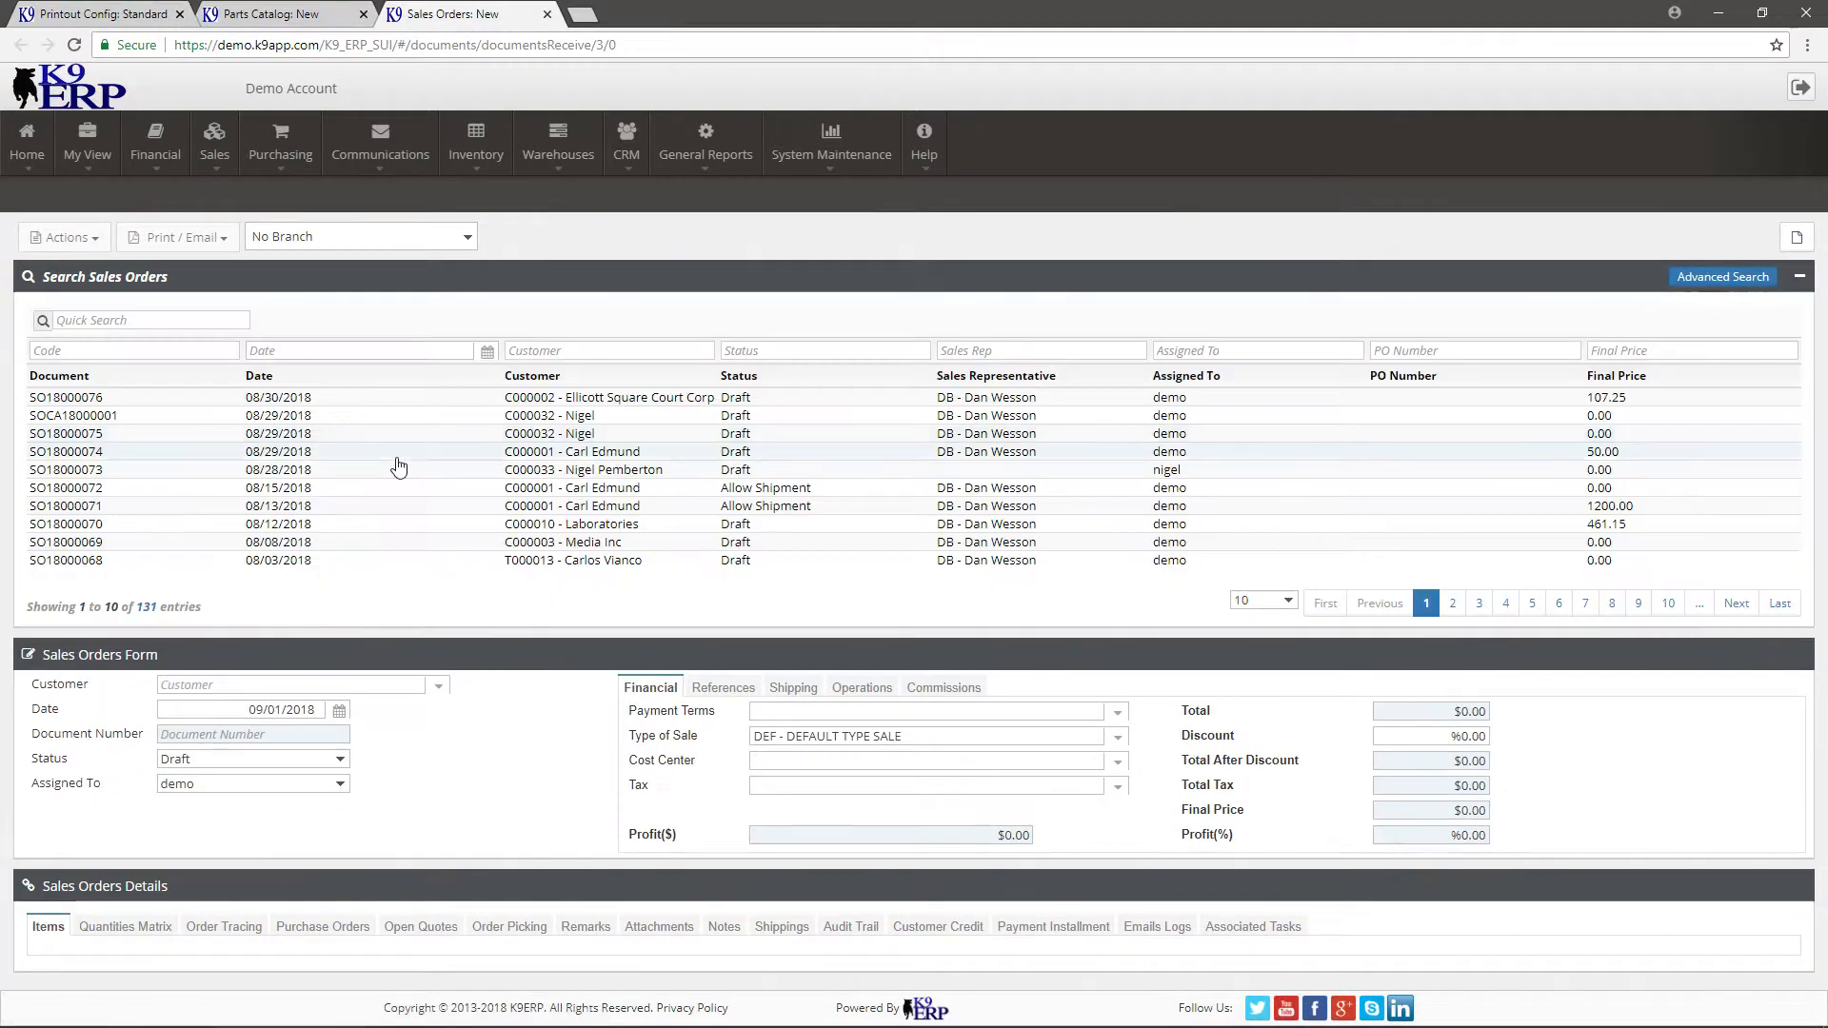
left_click(367, 399)
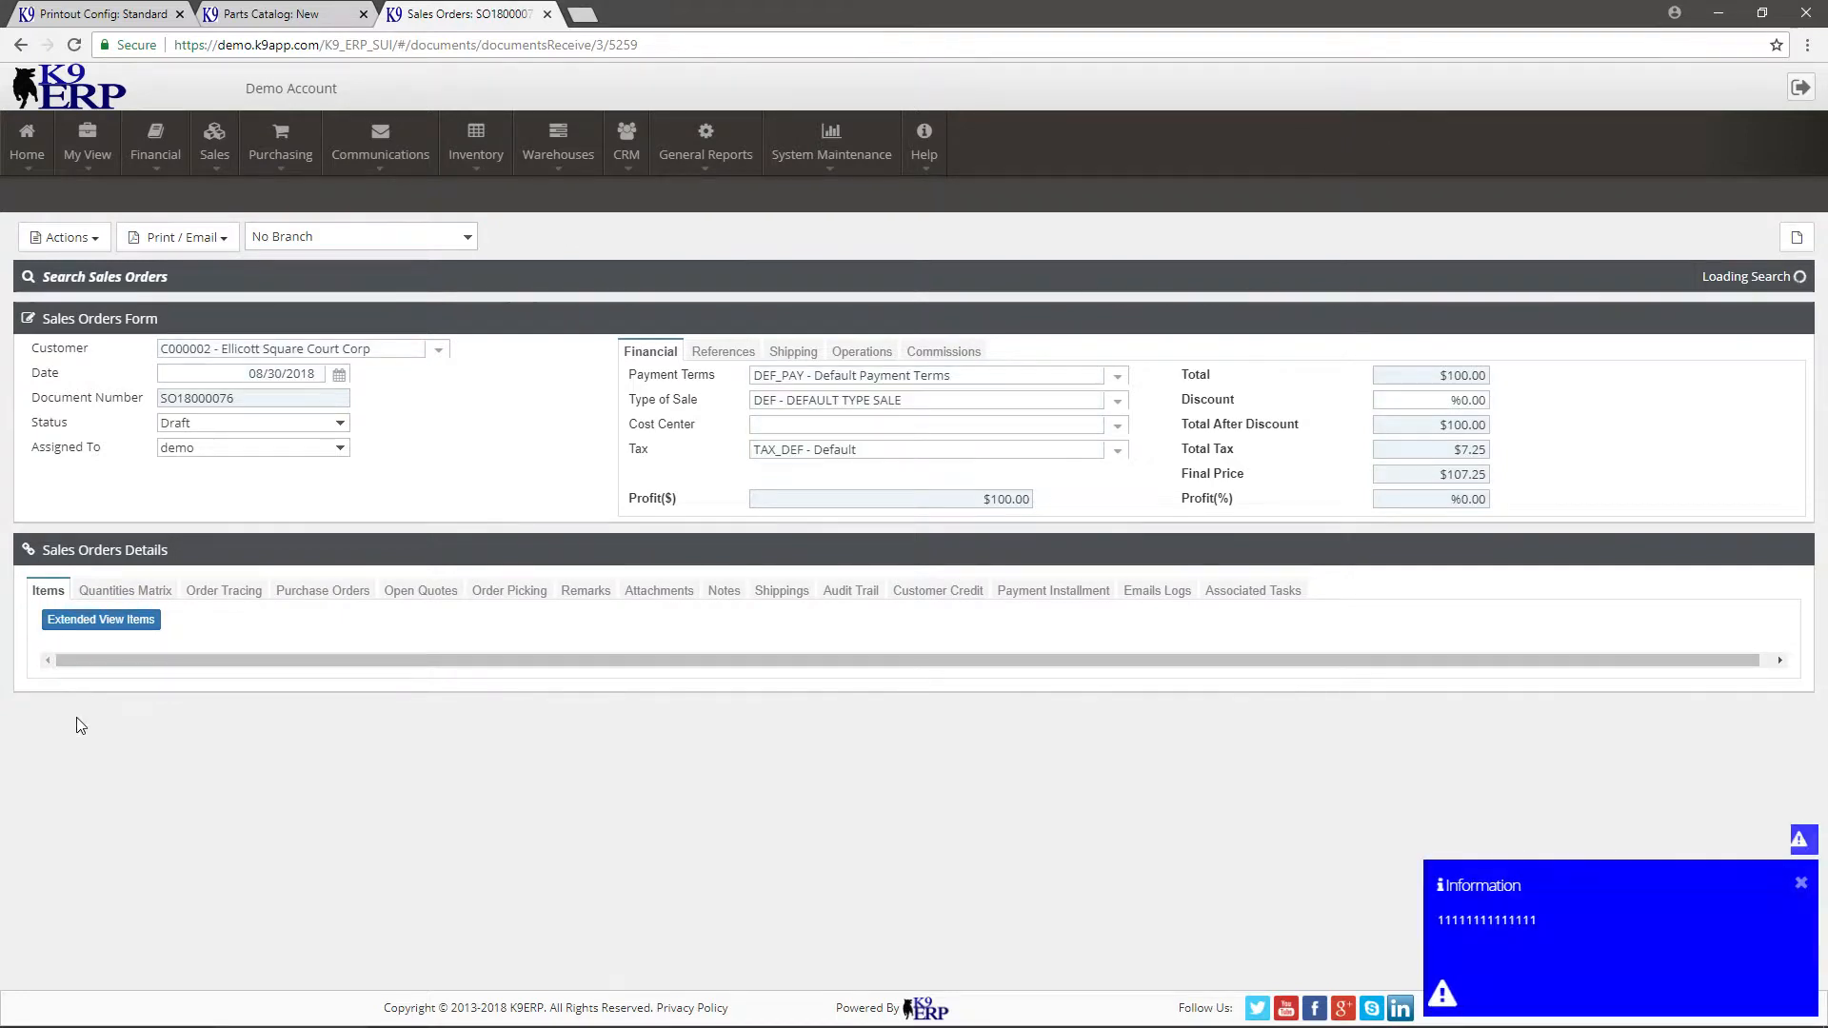
left_click(1801, 886)
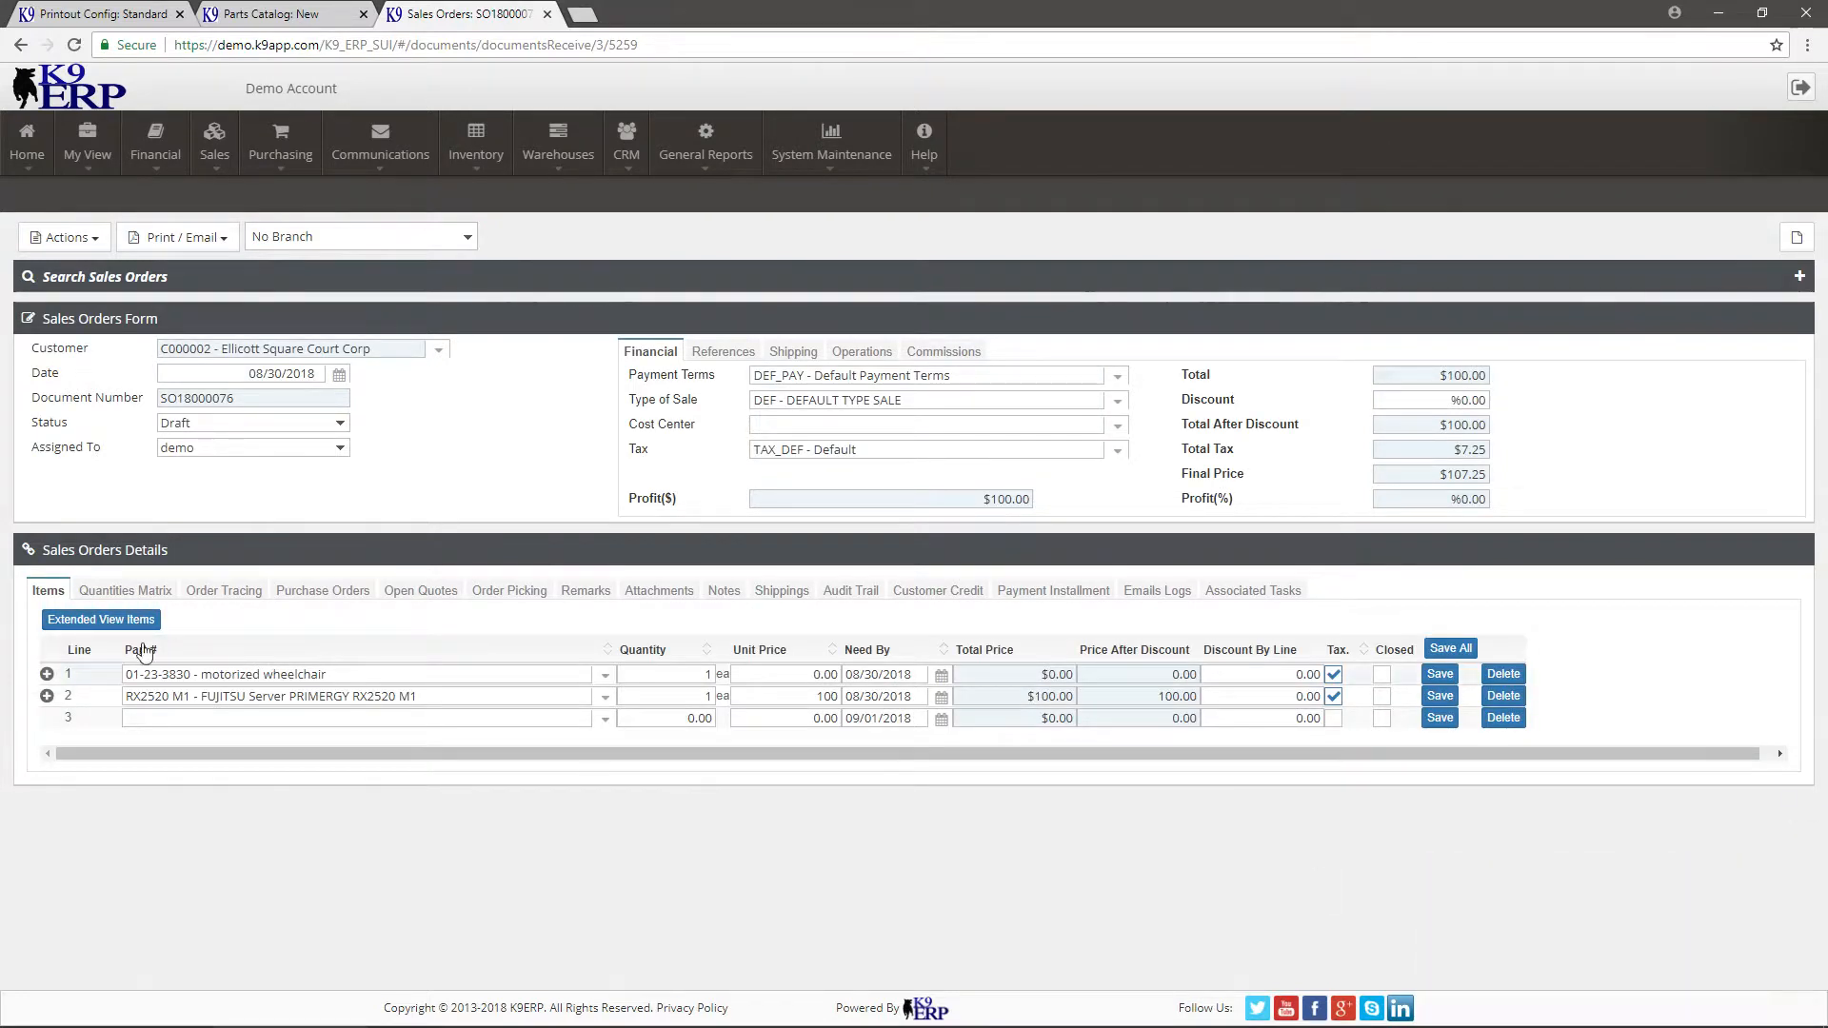
left_click(46, 674)
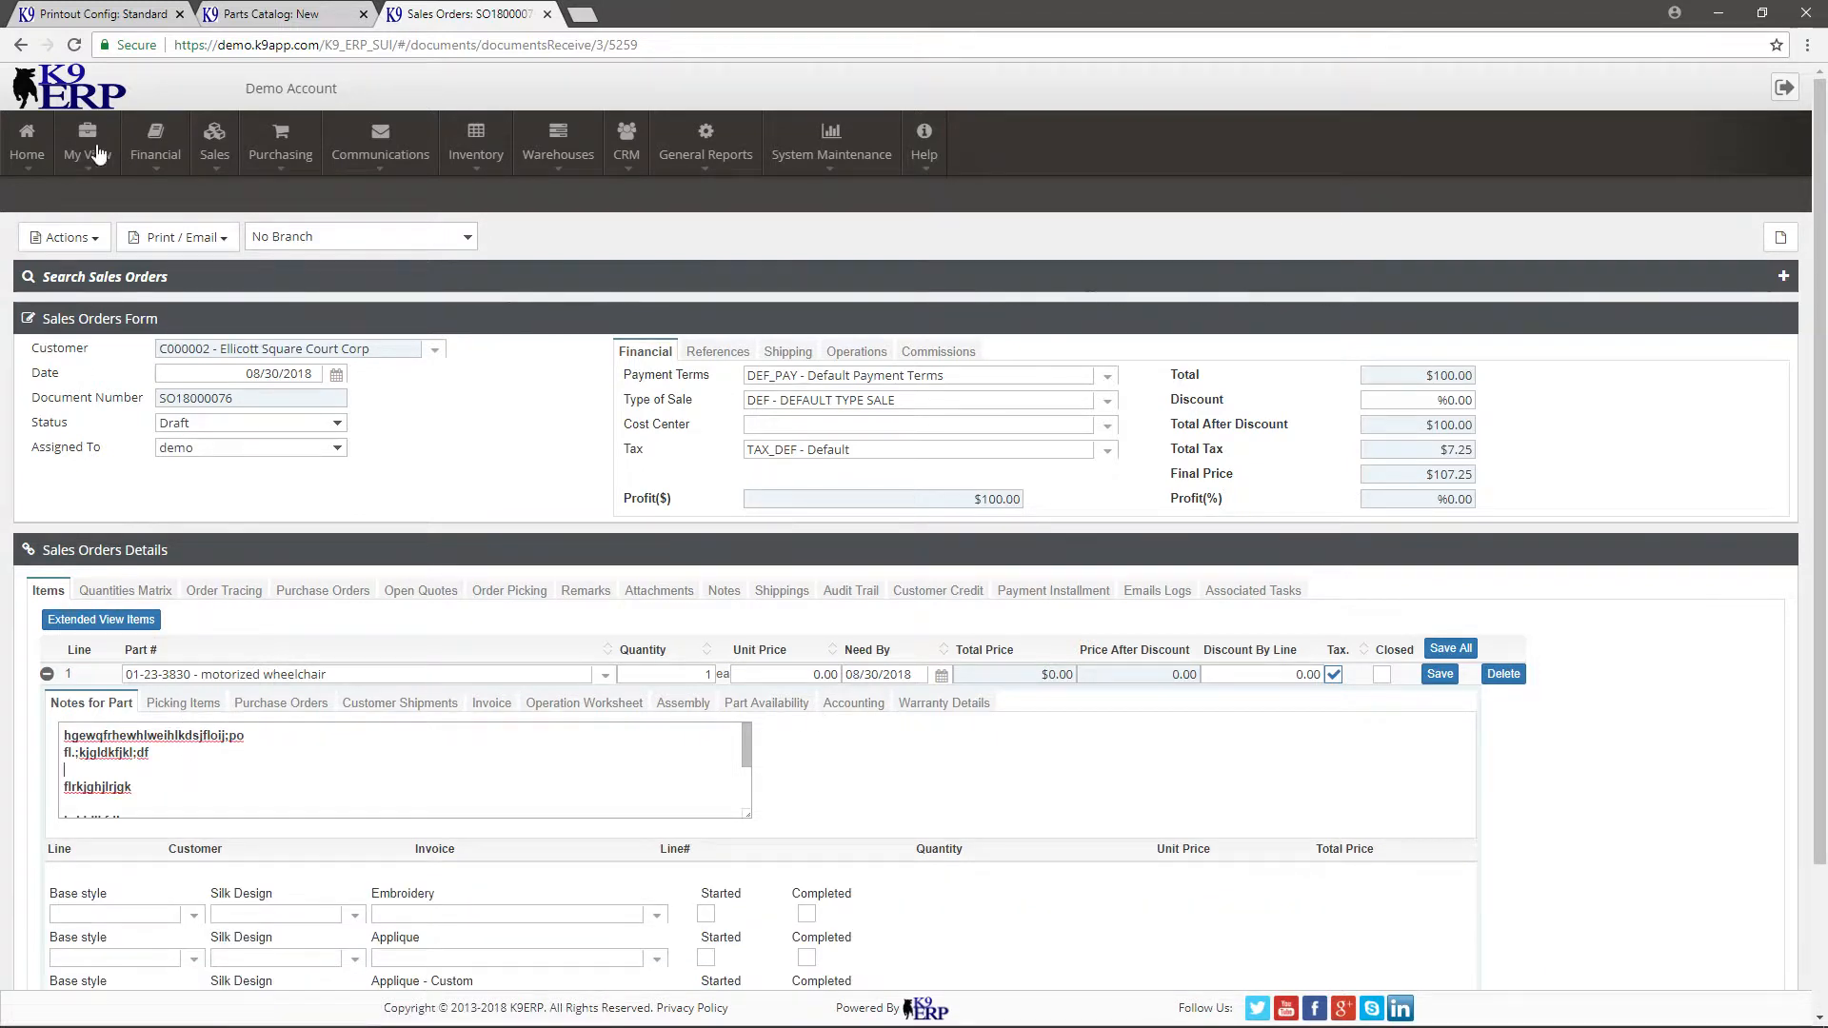
left_click(100, 14)
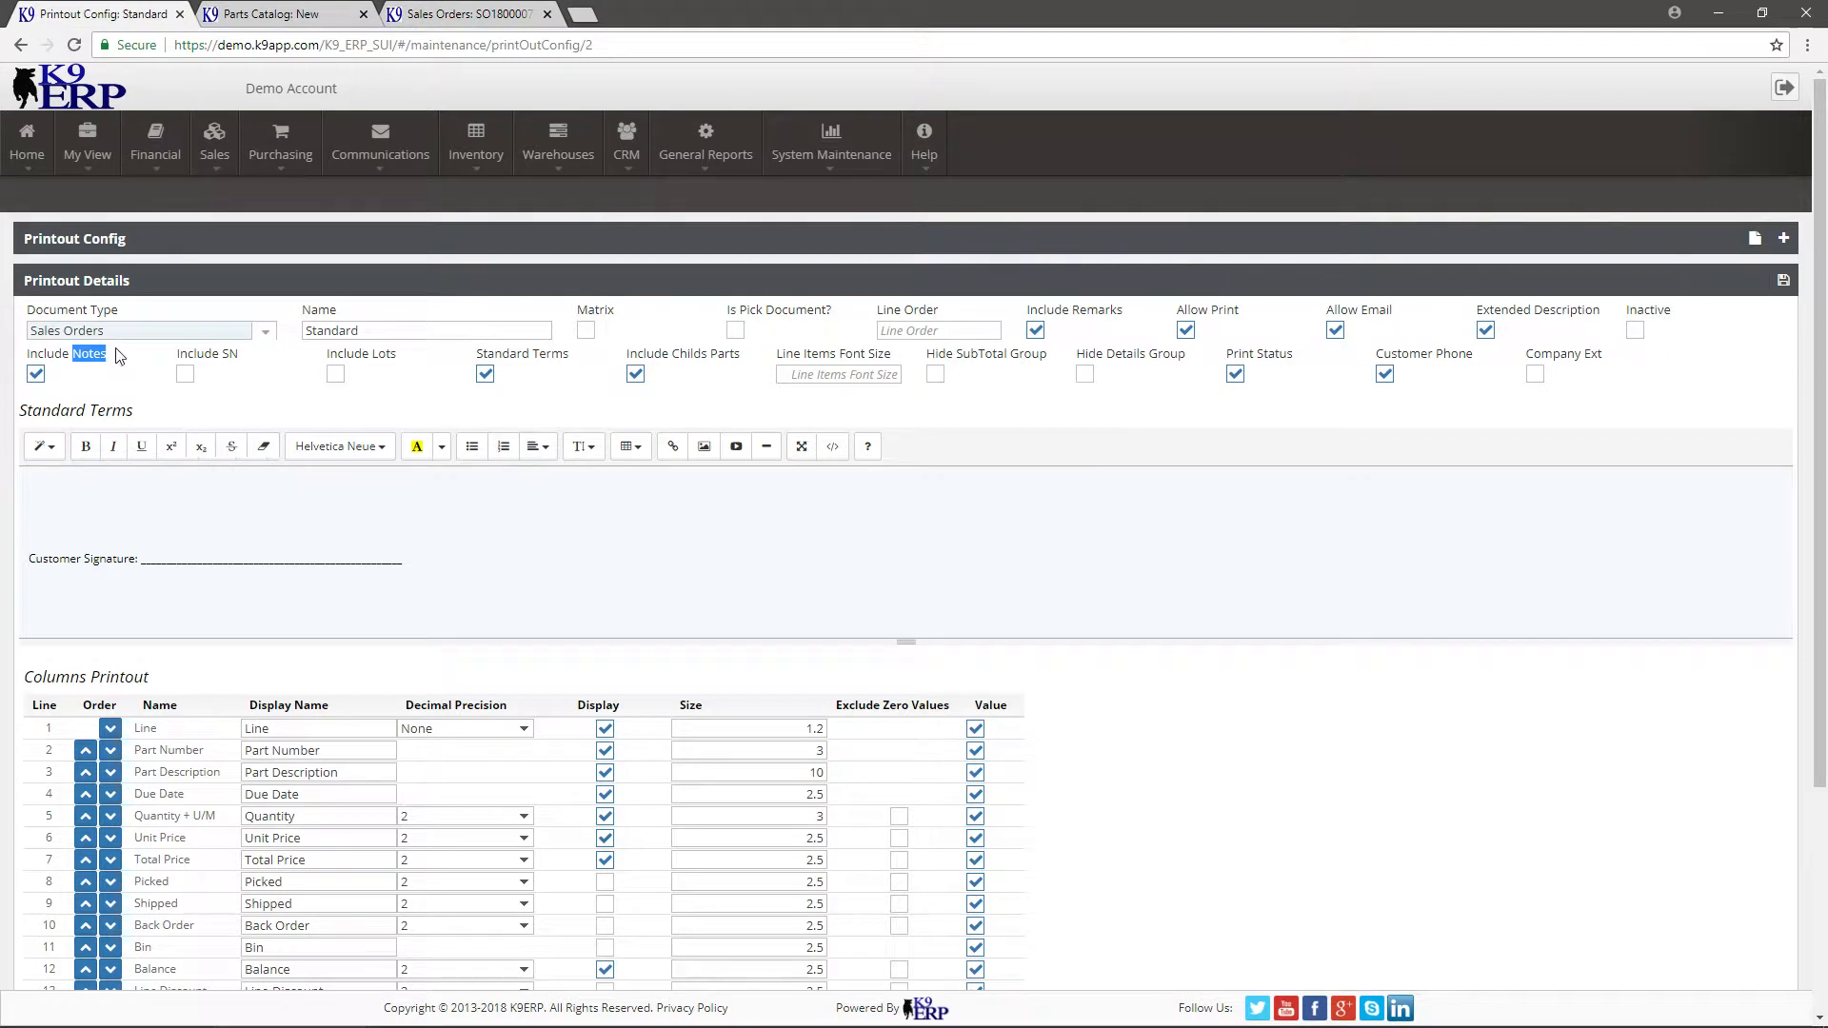
Step: Review the Include SN, Include Lots and Standard Terms options, switching Standard Terms off and back on
left_click_drag(176, 365, 241, 363)
left_click_drag(308, 358, 364, 358)
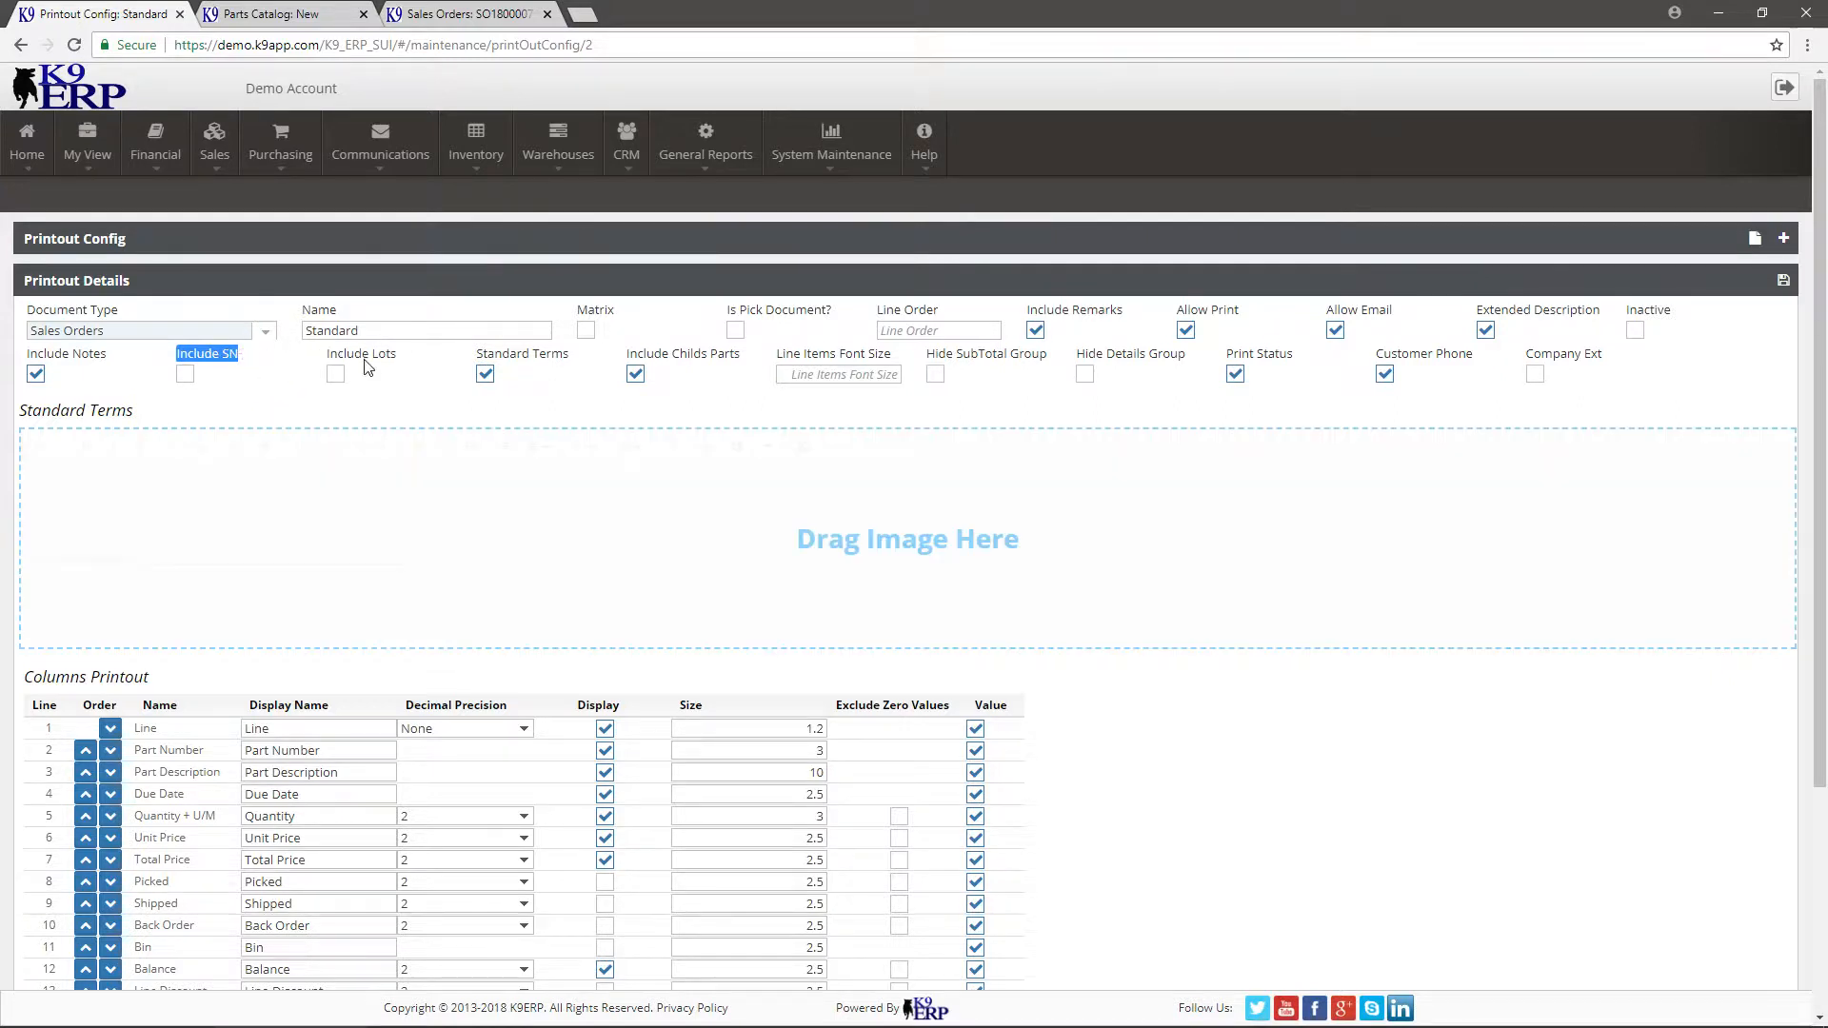
double_click(363, 358)
left_click(376, 358)
double_click(378, 358)
left_click(392, 384)
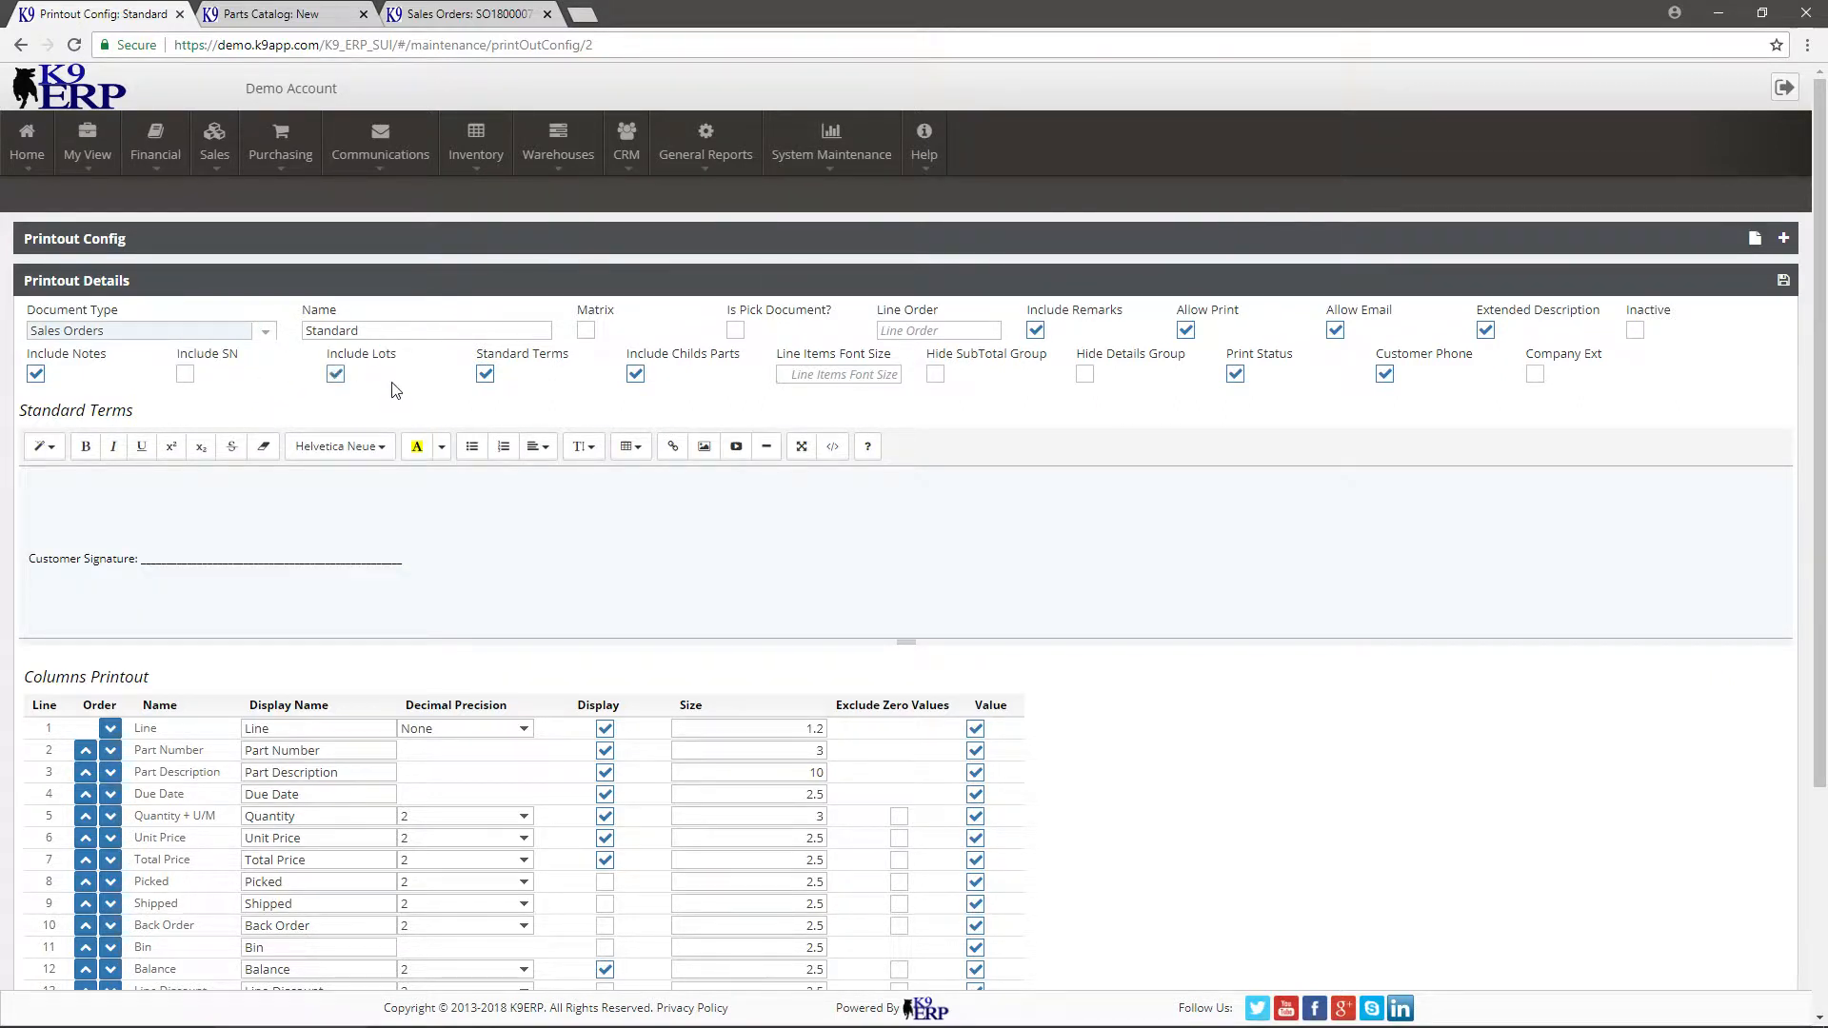
left_click(360, 386)
left_click(484, 377)
left_click(484, 374)
Step: View the sales order's line item and the part catalog's Extended Description, and return to the printout configuration
left_click(476, 13)
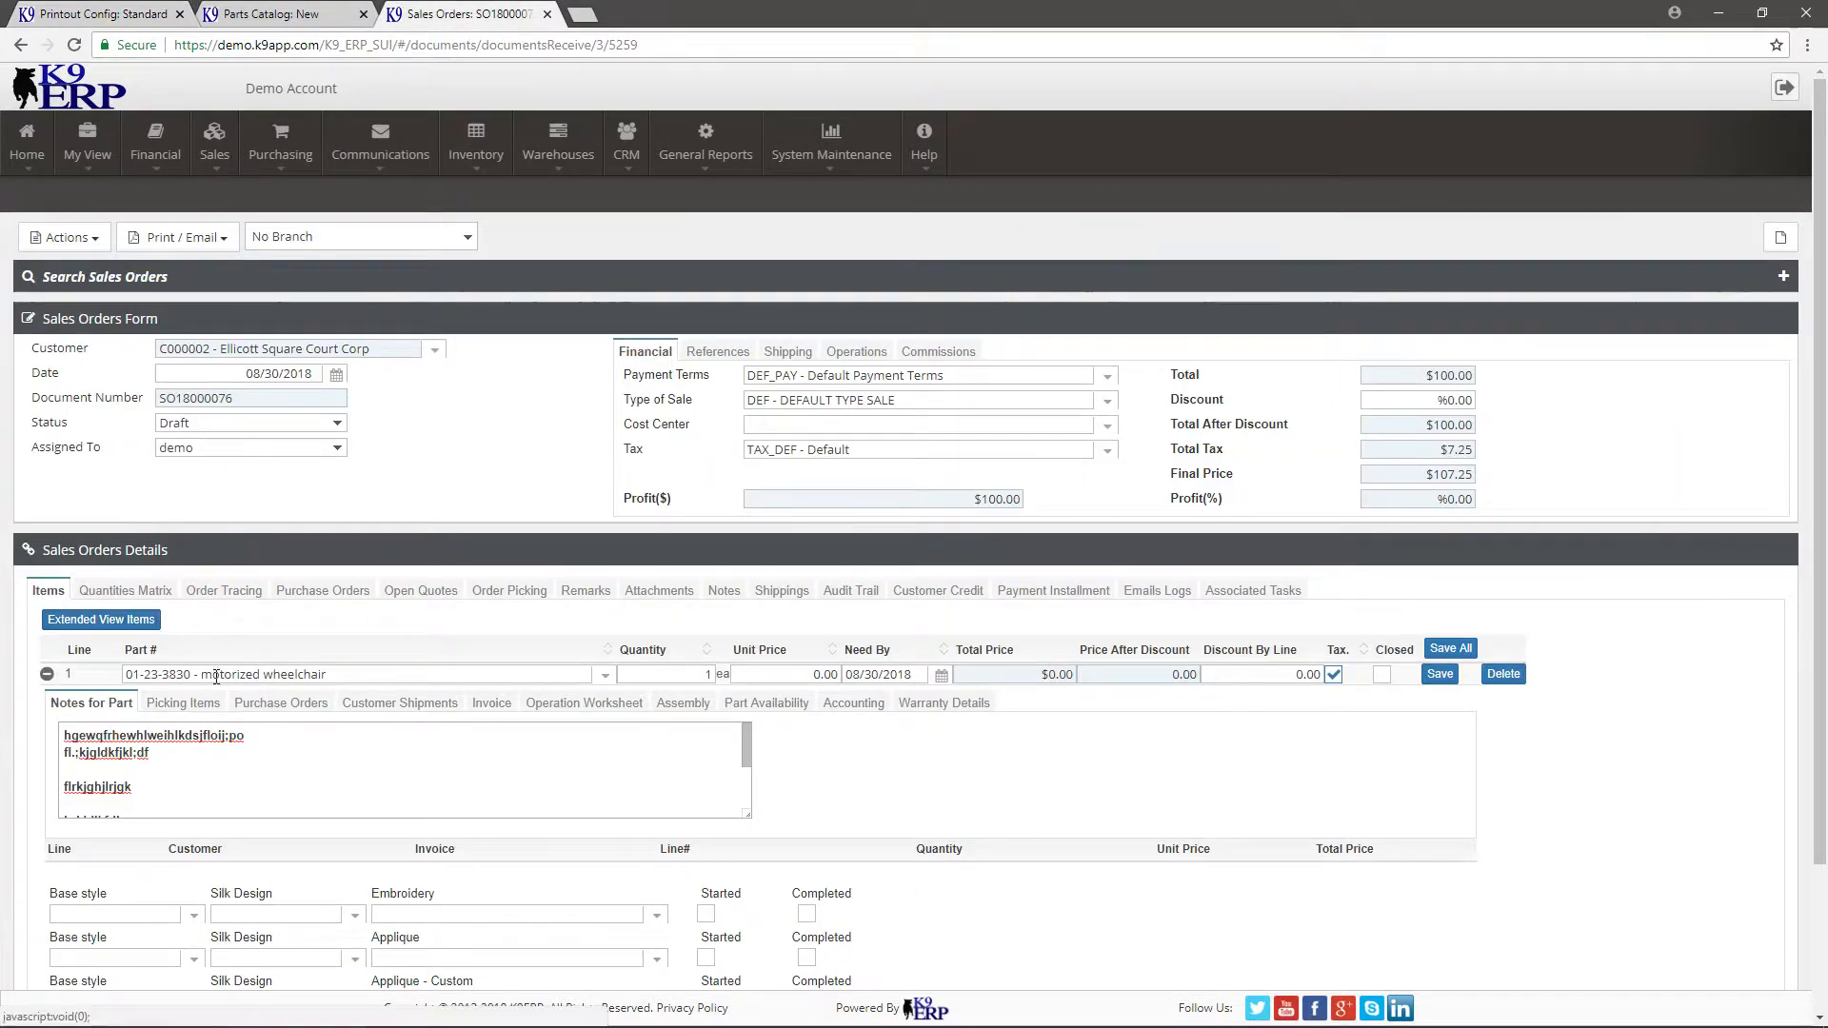
left_click(286, 13)
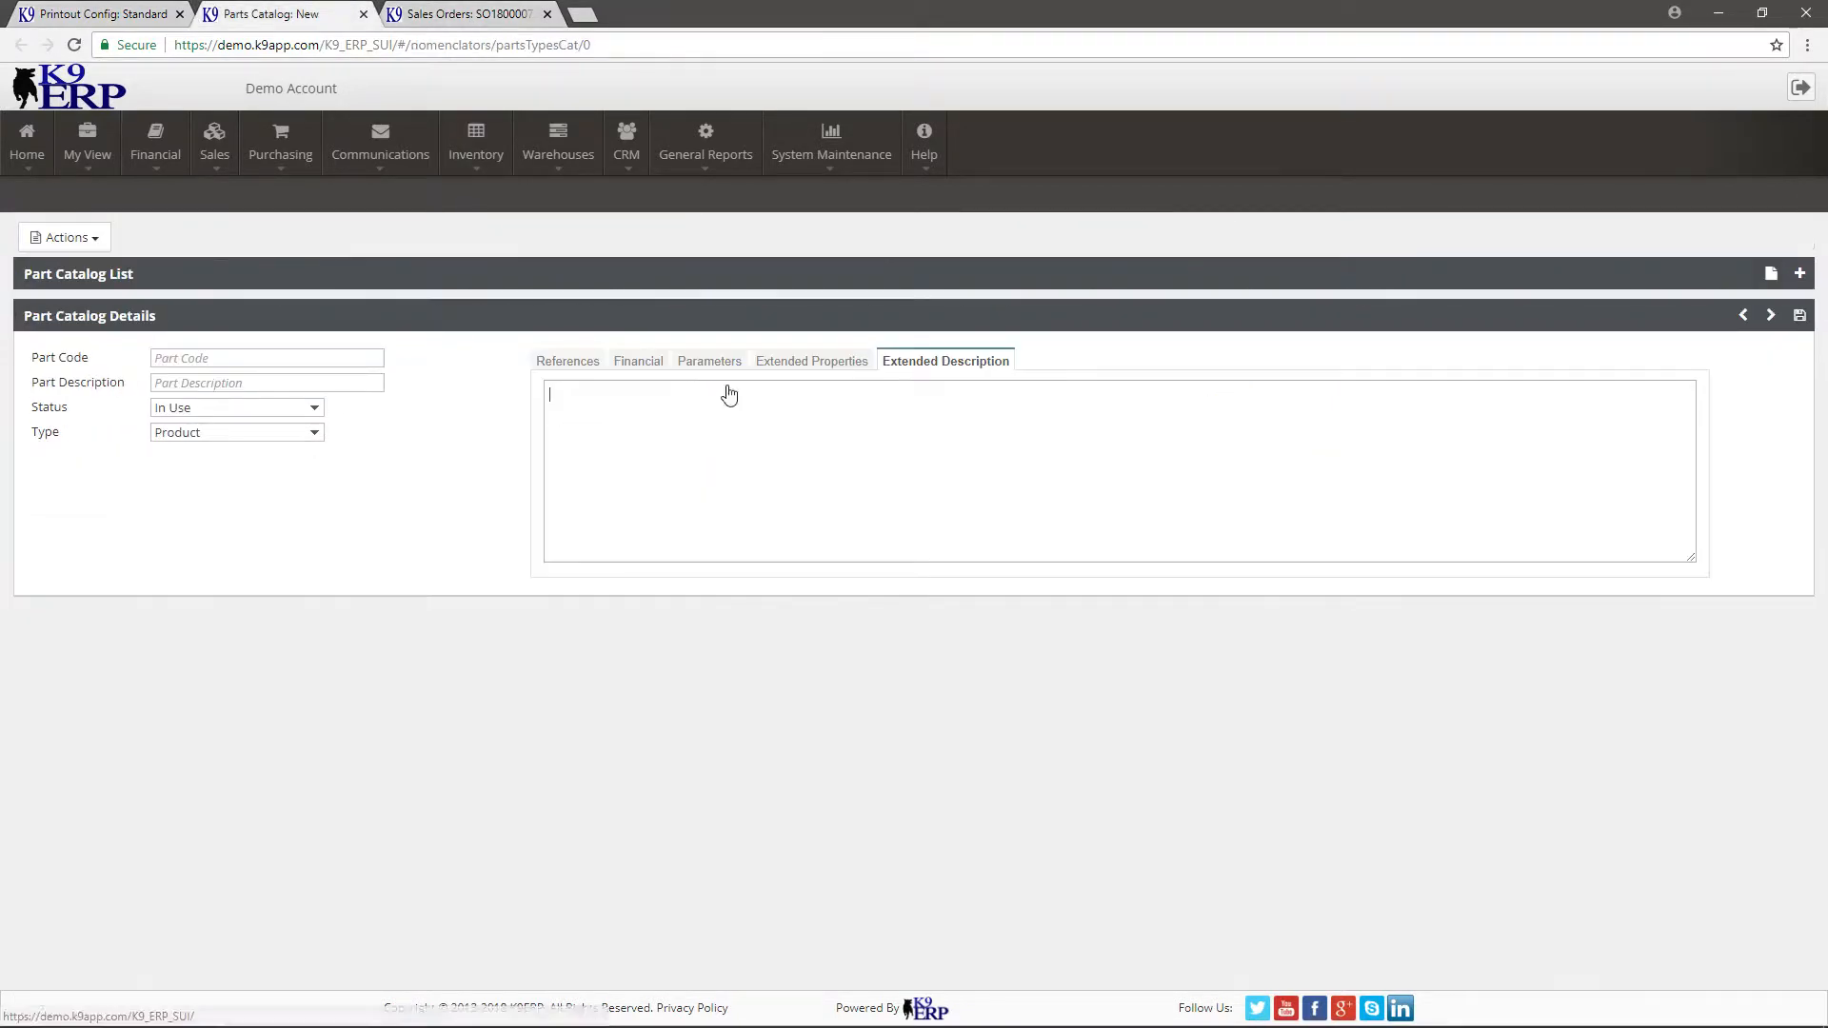
left_click(112, 11)
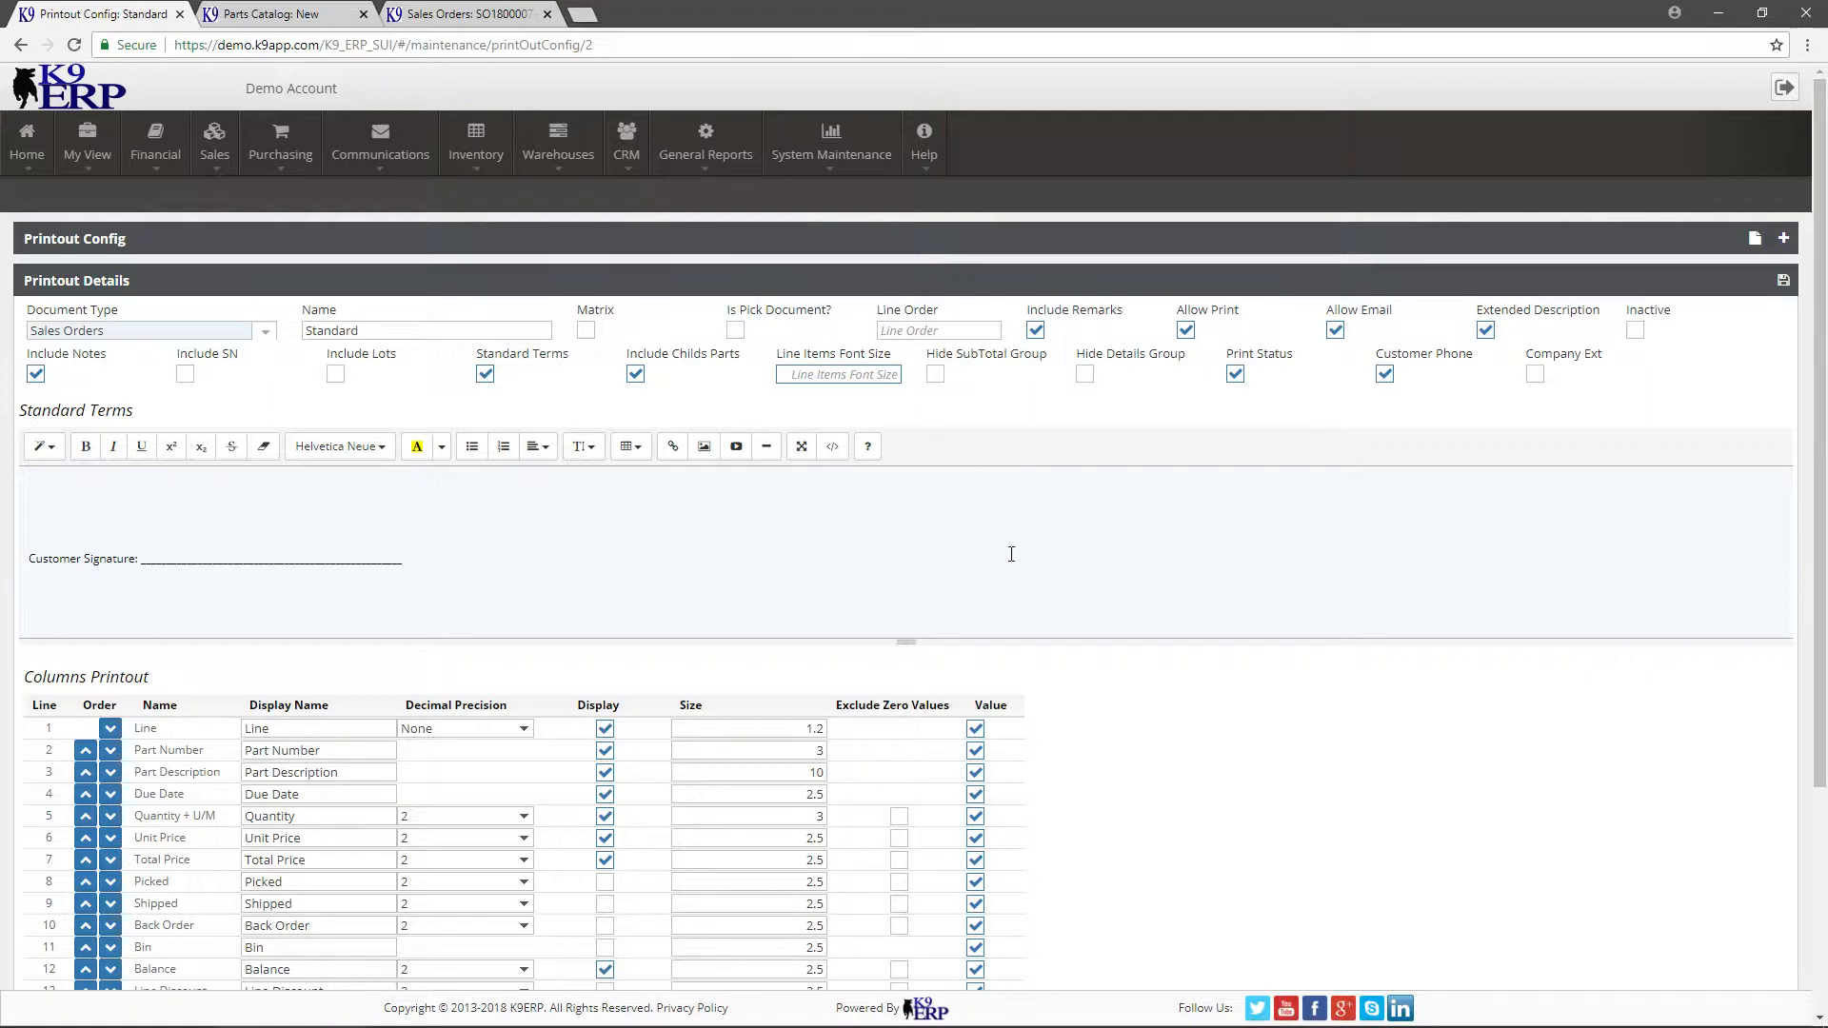
Step: Review the Hide SubTotal Group and Print Status options, view the sales order's Status choices, and return to the printout configuration
left_click(936, 377)
left_click_drag(1241, 355, 1273, 357)
left_click(436, 13)
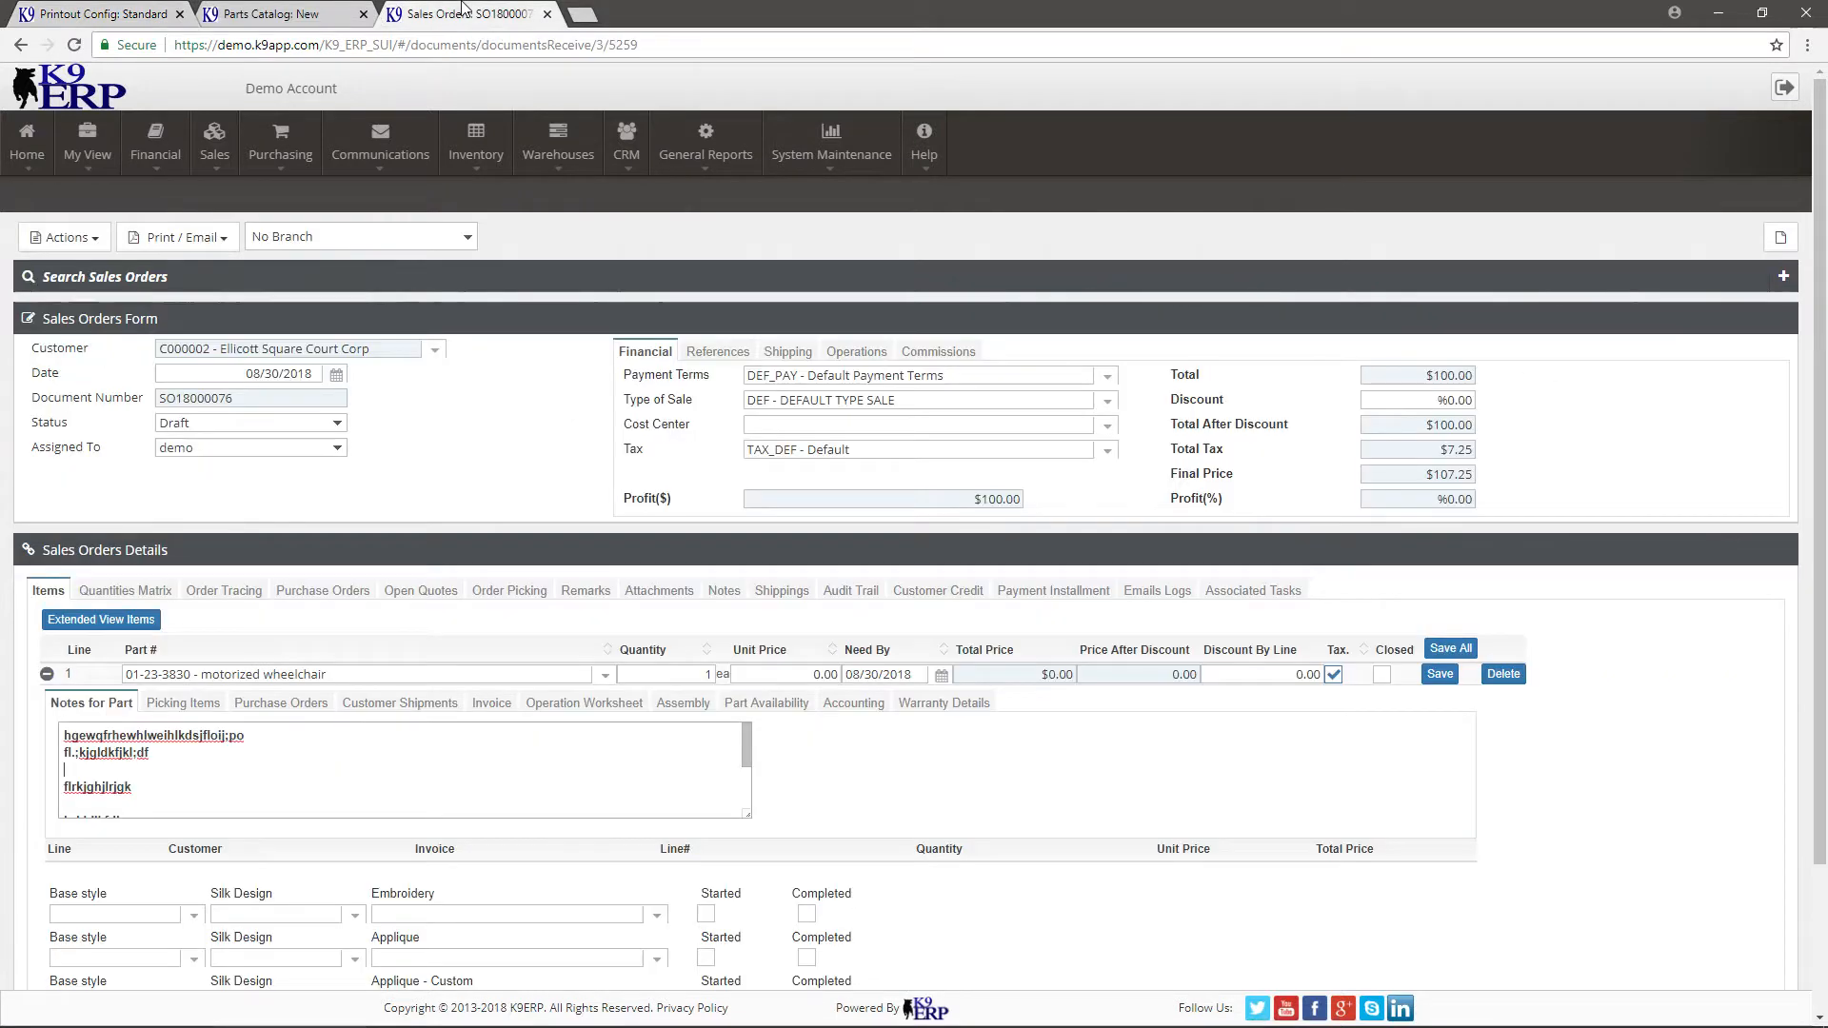
left_click(229, 428)
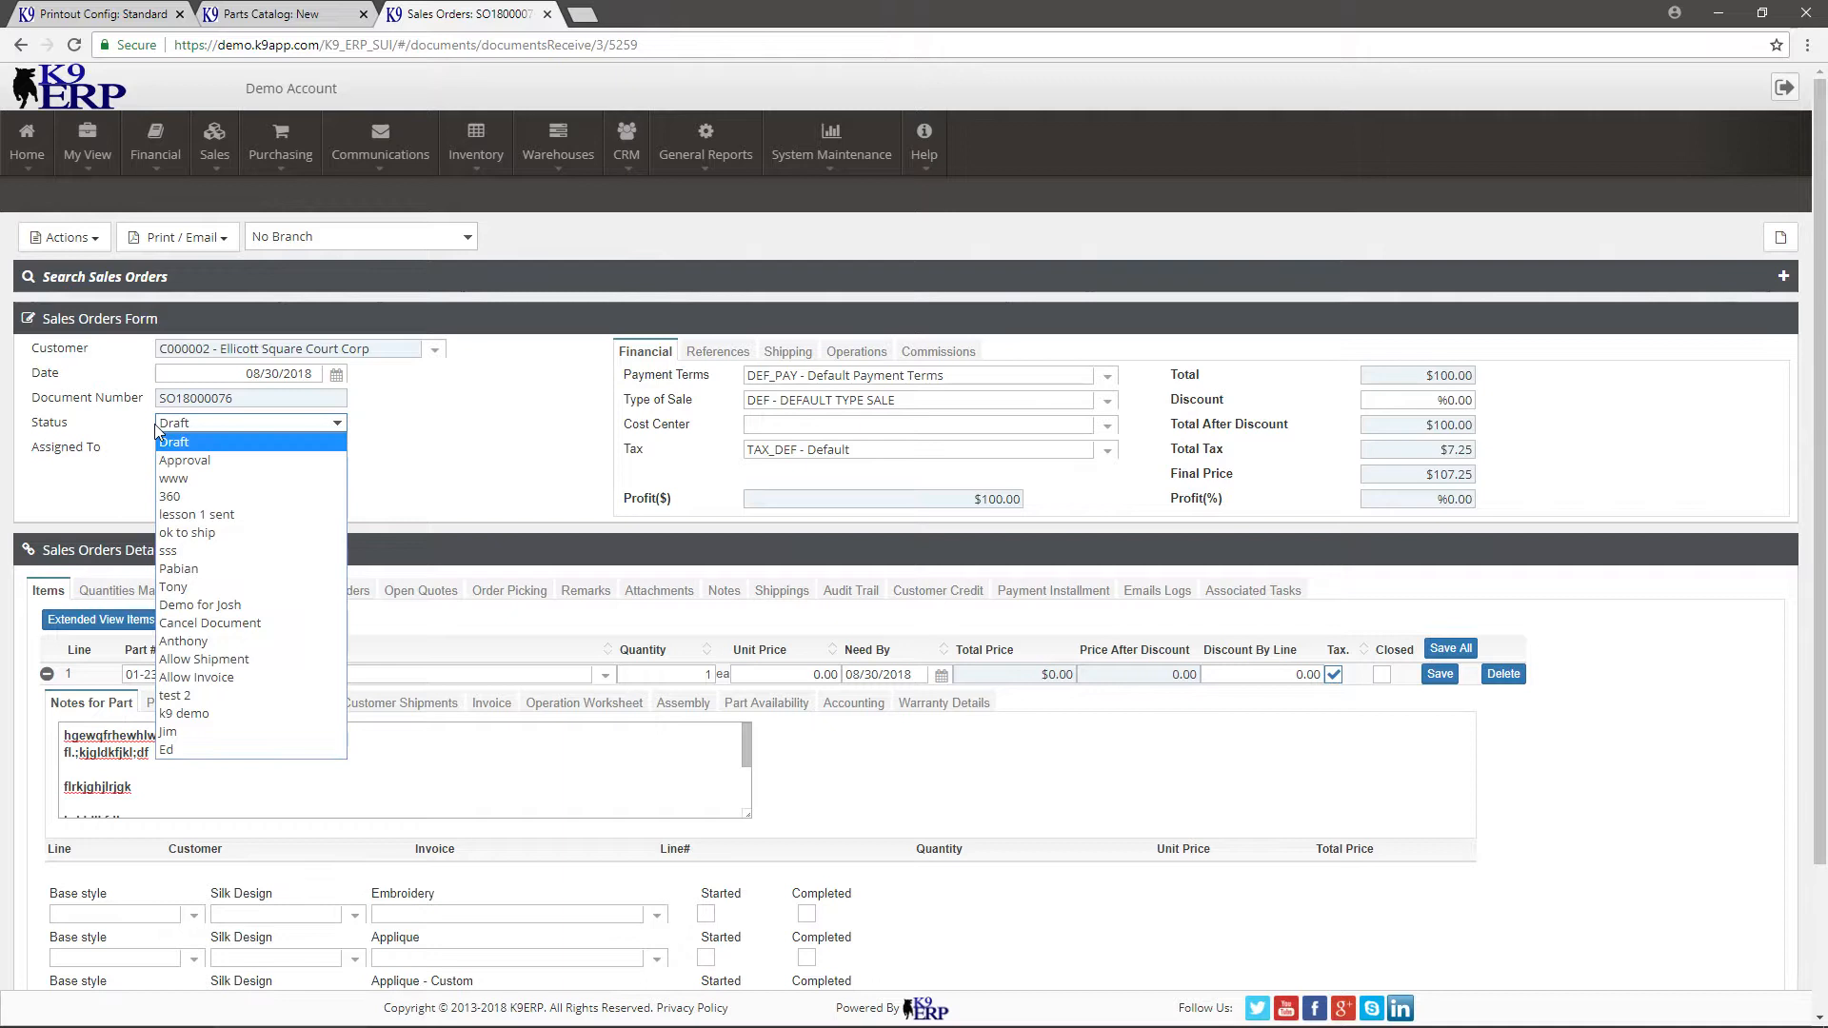
left_click(535, 455)
left_click(126, 10)
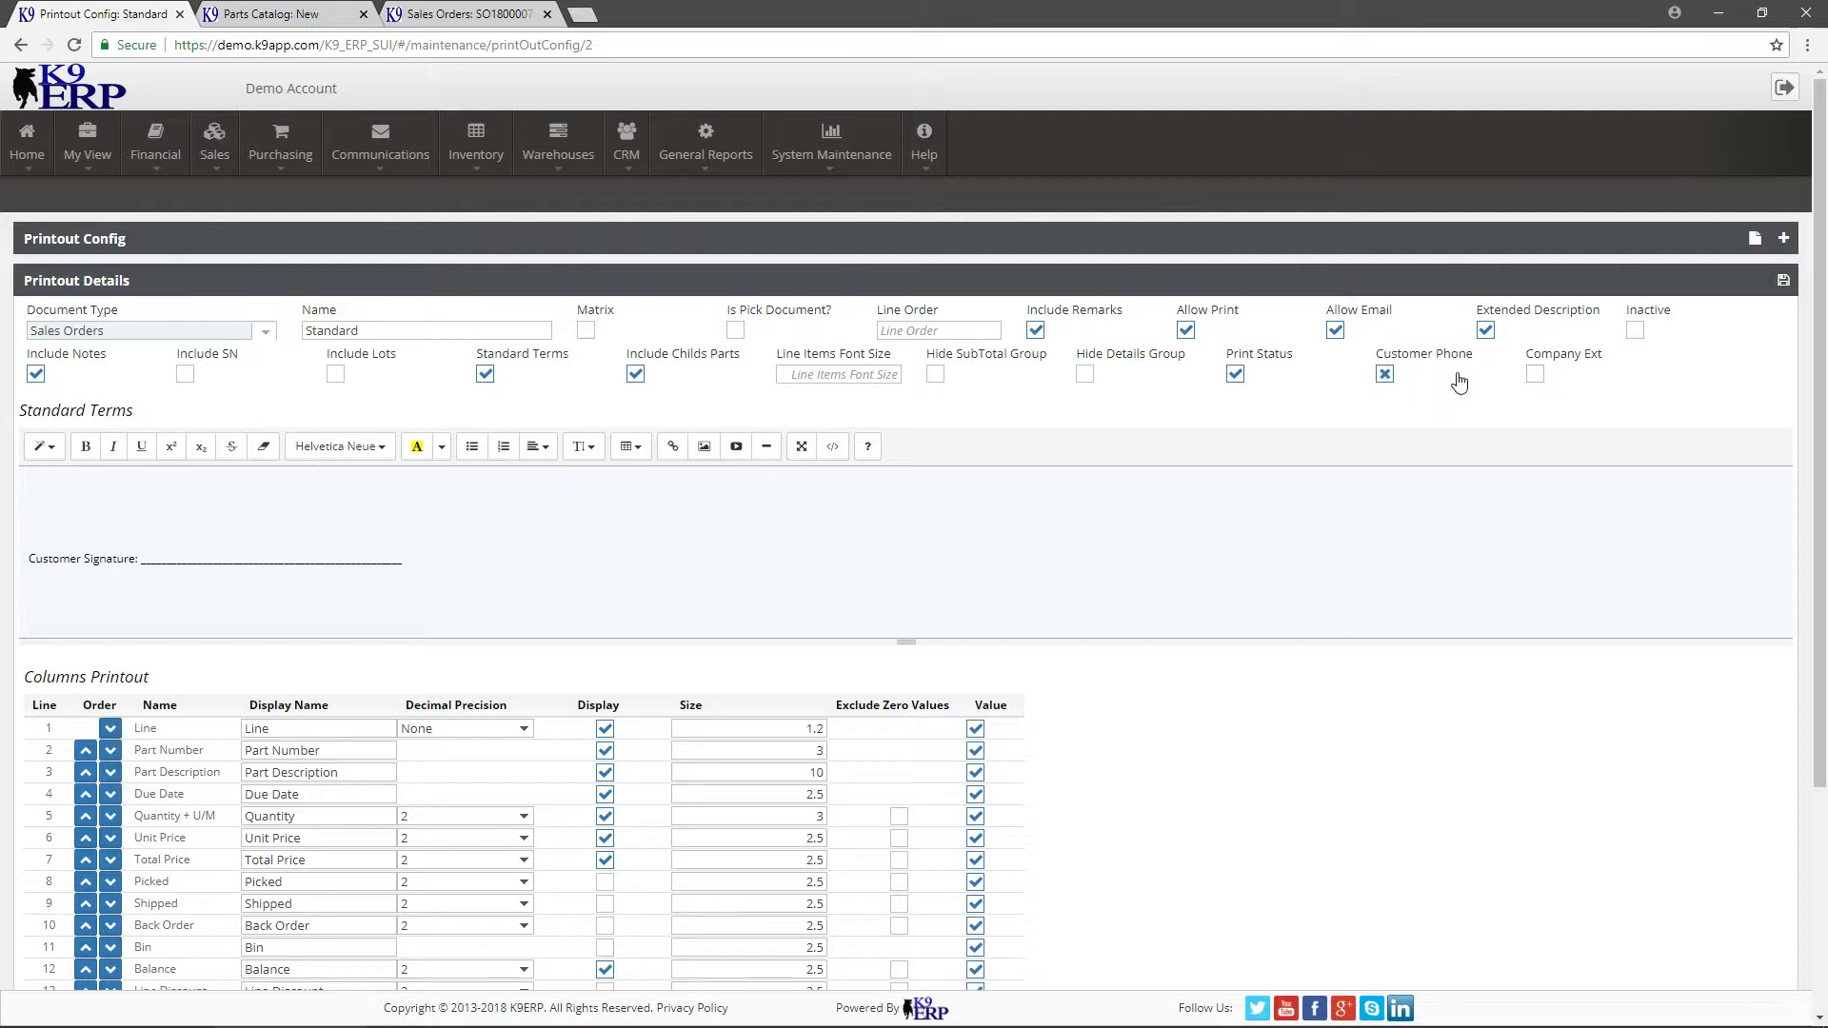
Step: Review the Company Ext option, view the External Account field in the customer parameters in a separate browser tab, and return to the printout configuration
left_click_drag(1526, 353, 1600, 360)
left_click(1603, 385)
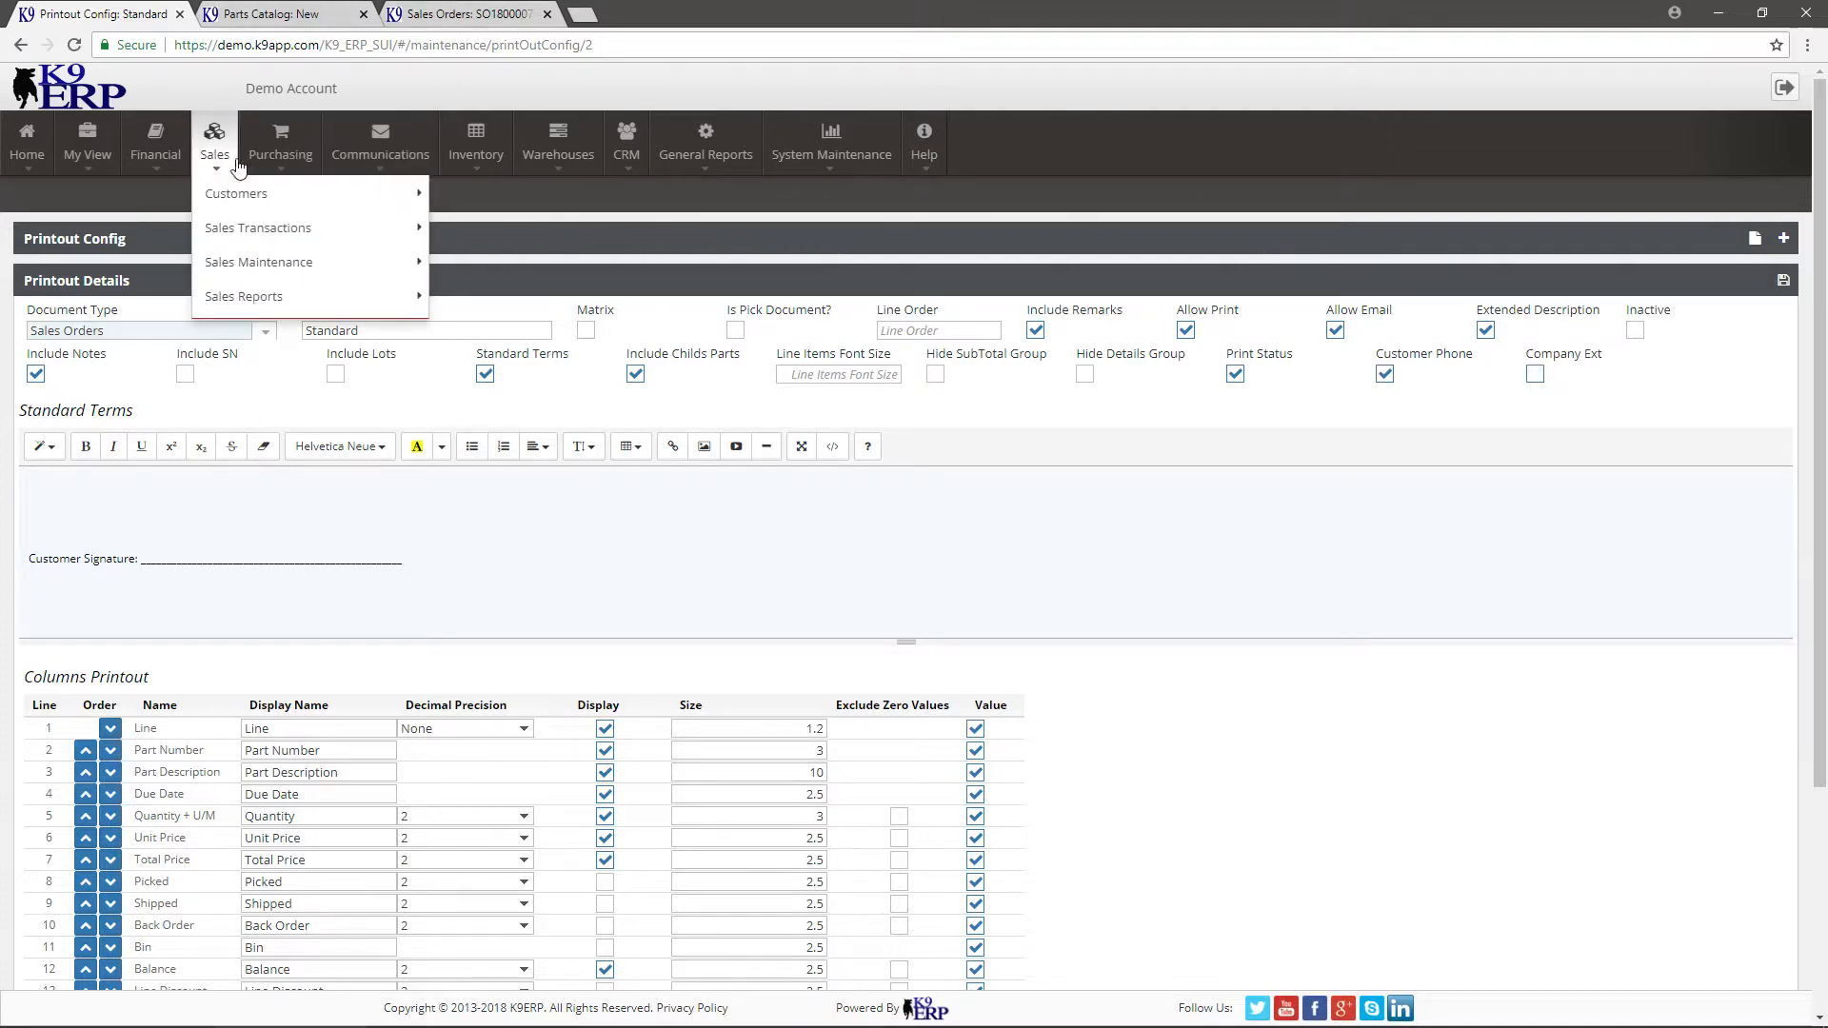
mouse_move(227, 164)
mouse_move(424, 200)
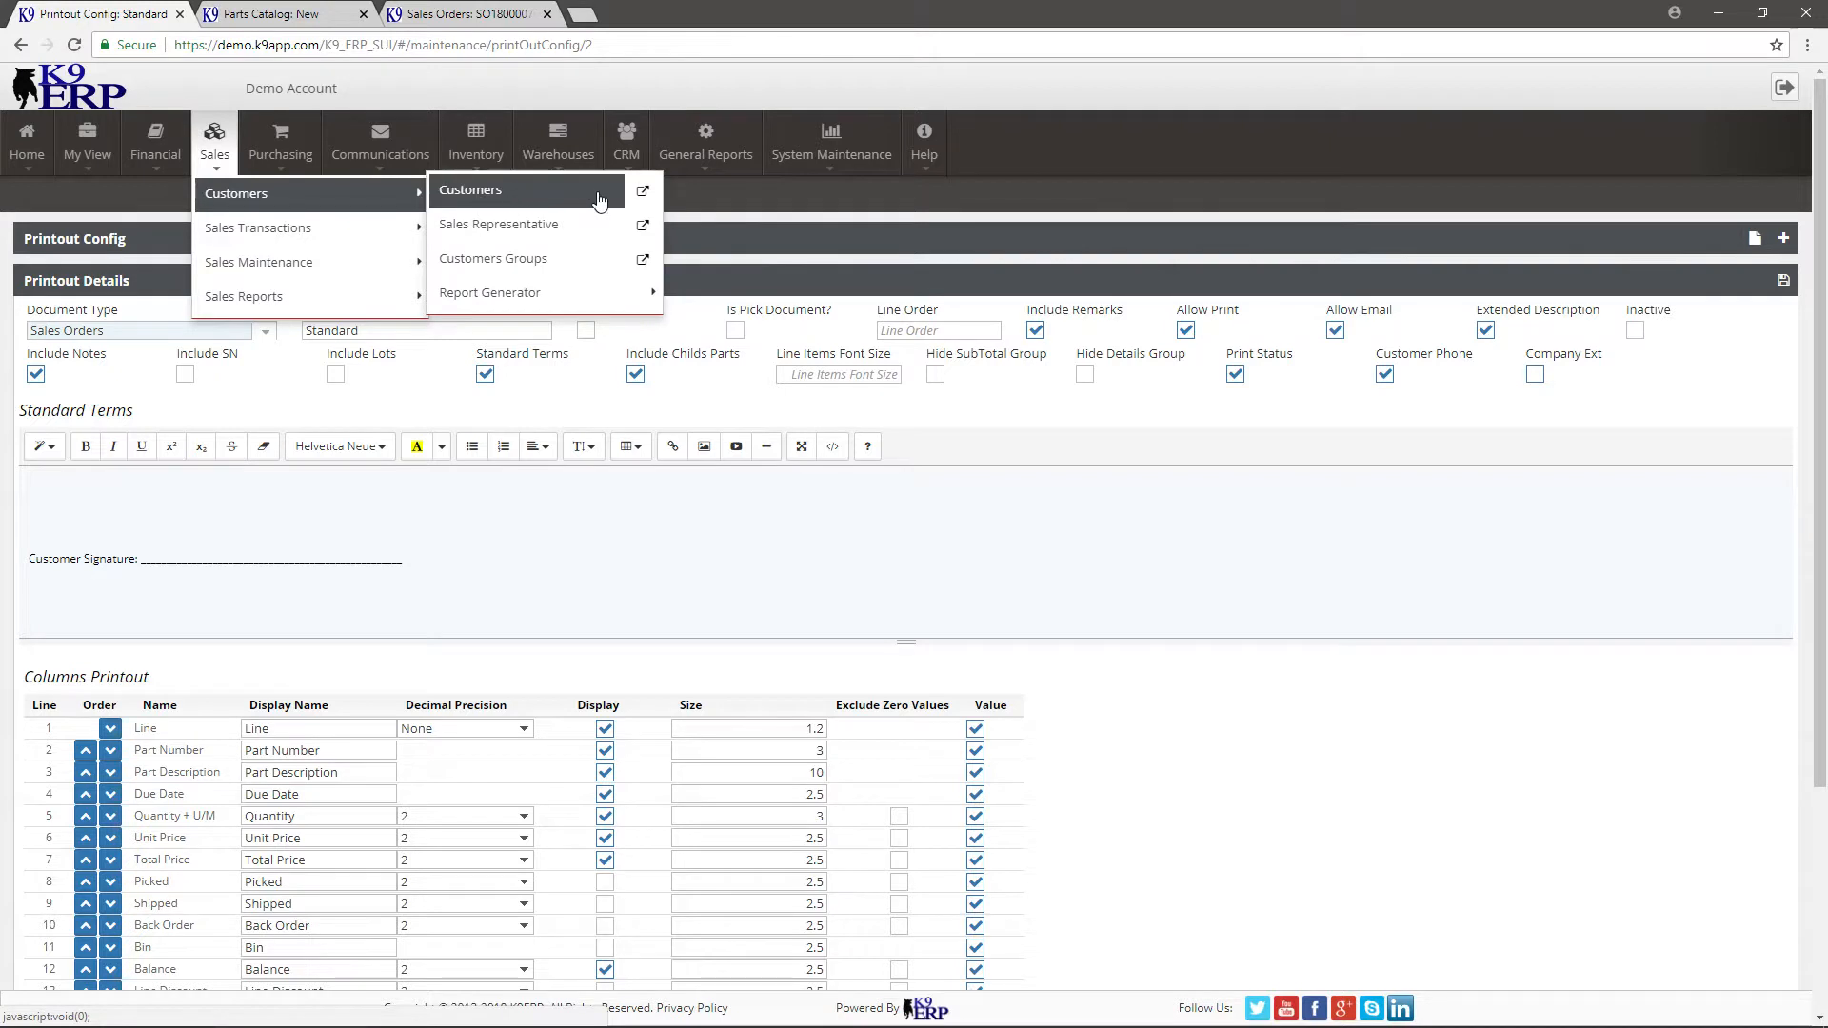
left_click(641, 196)
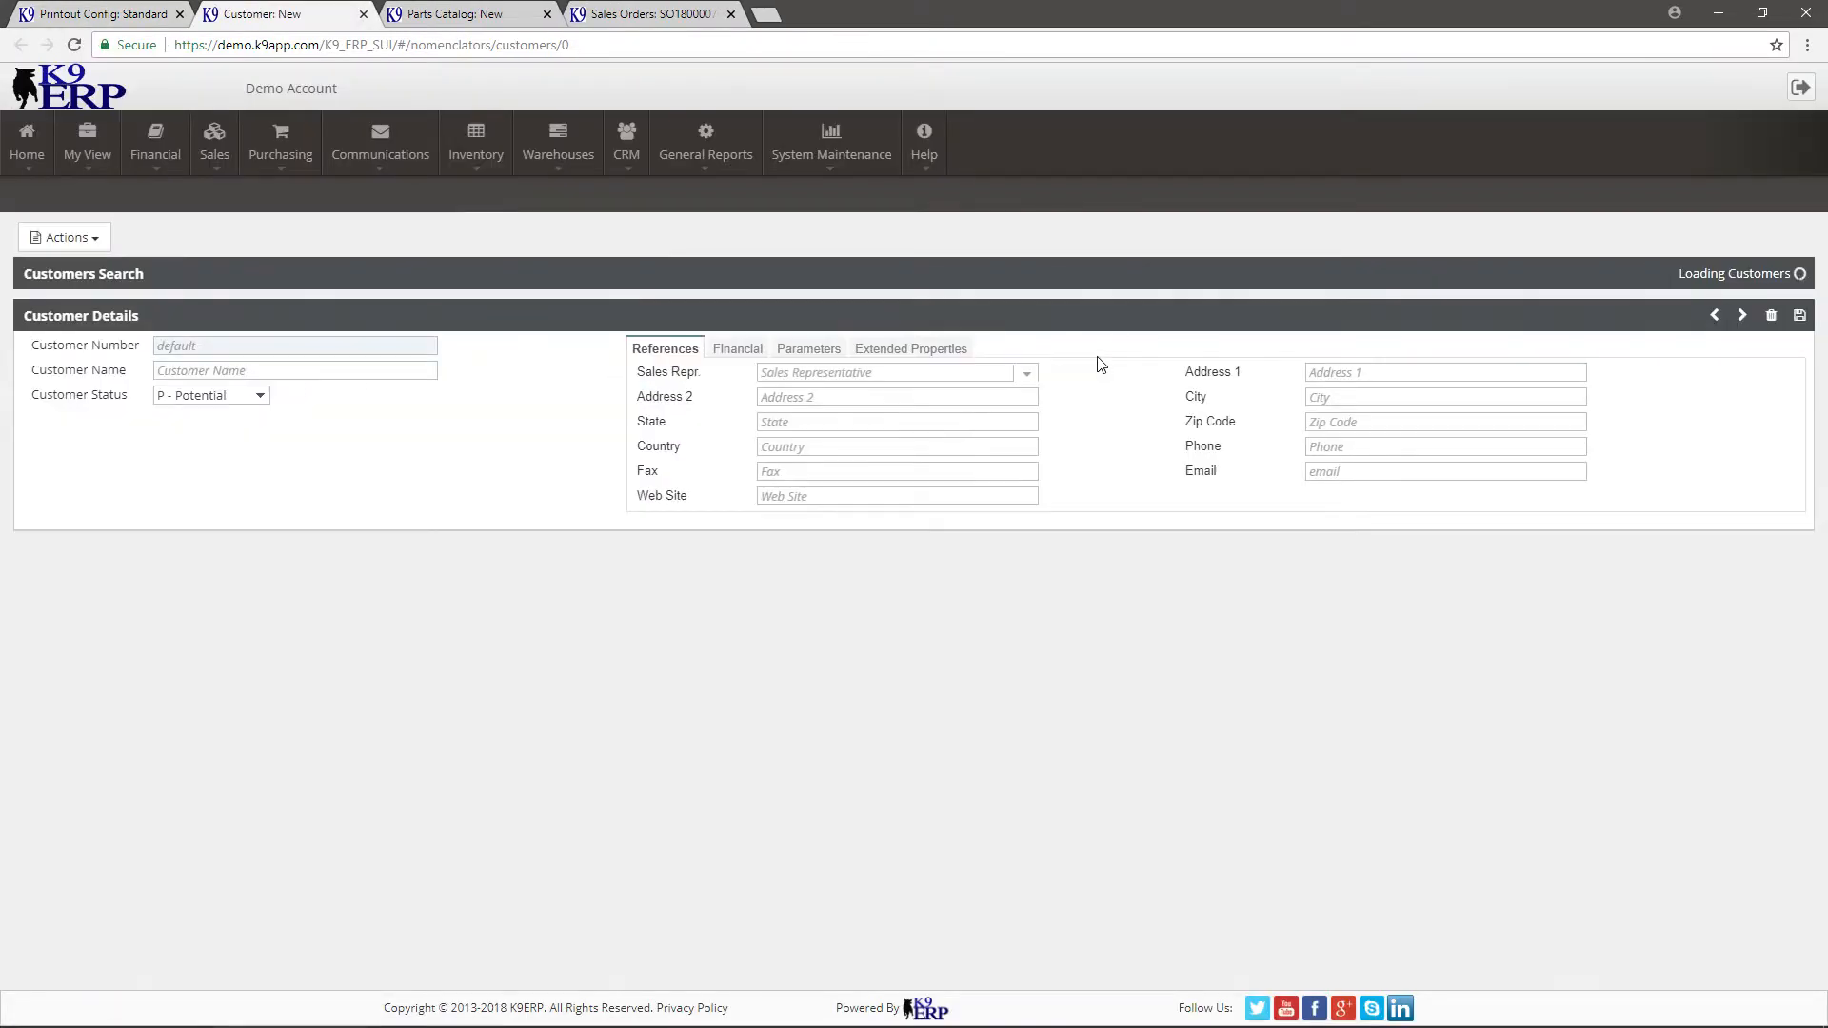
left_click(810, 354)
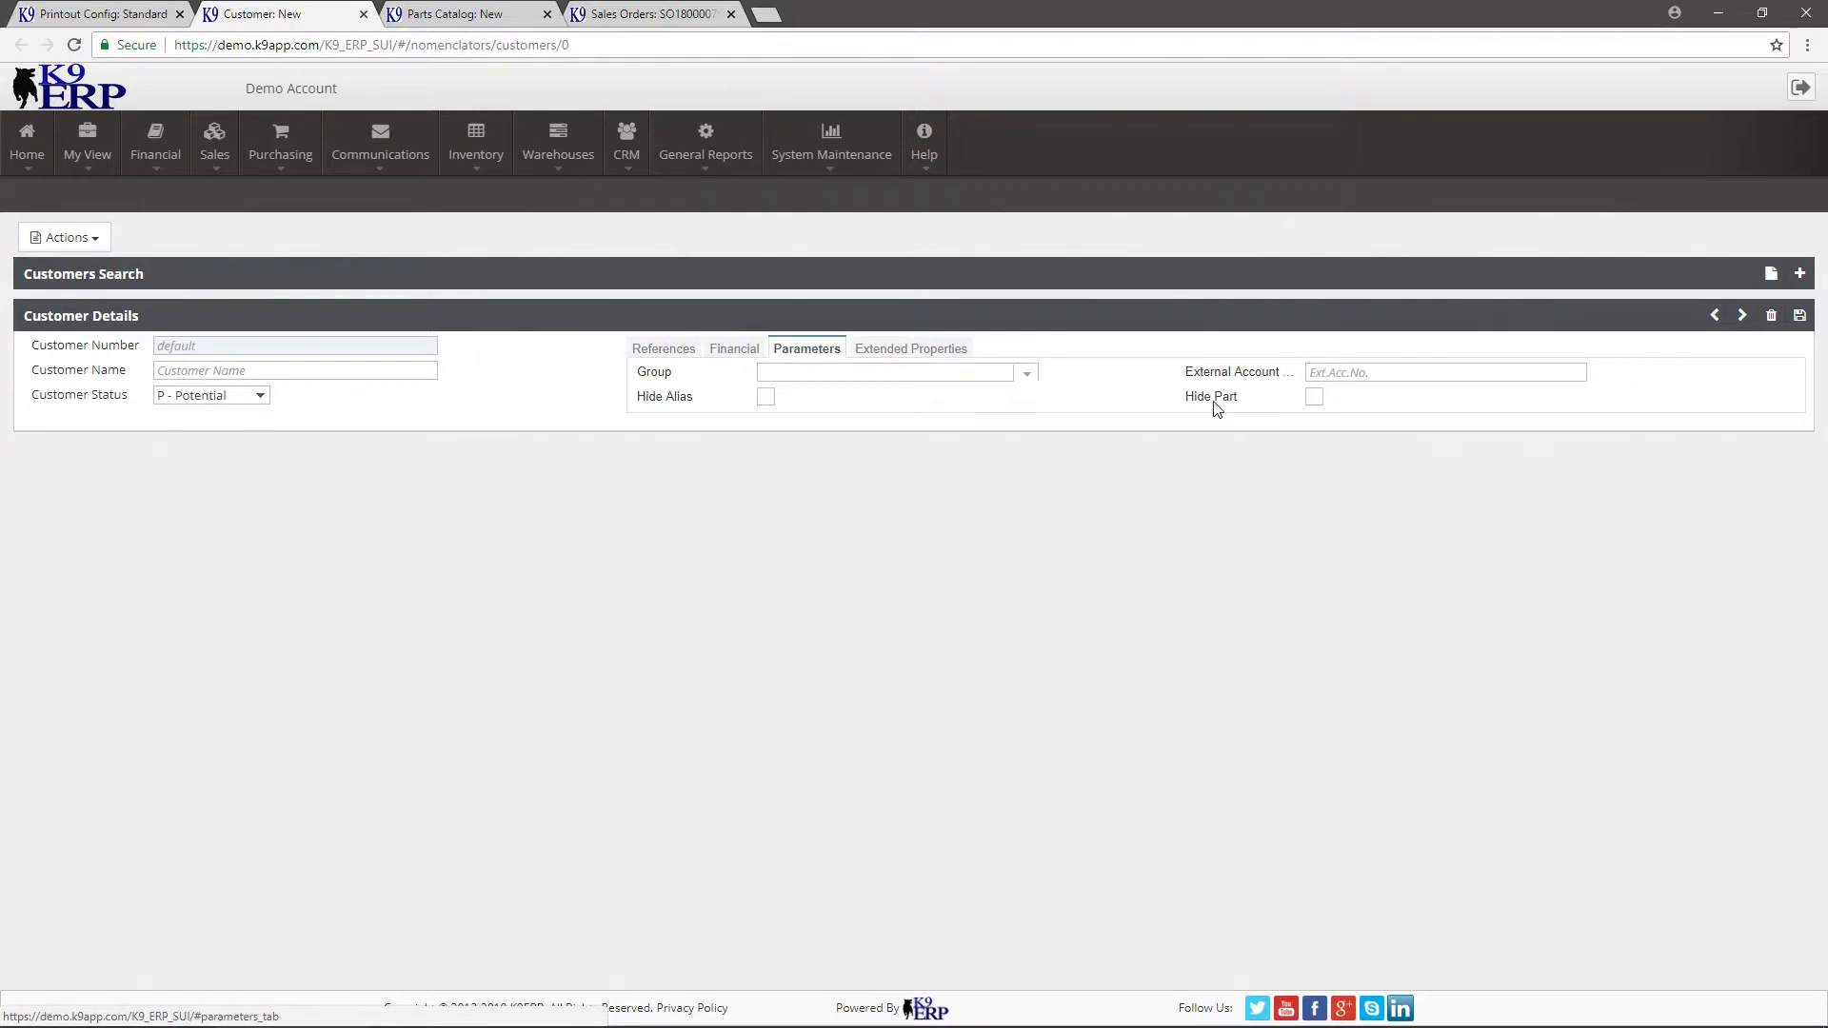
left_click(1344, 371)
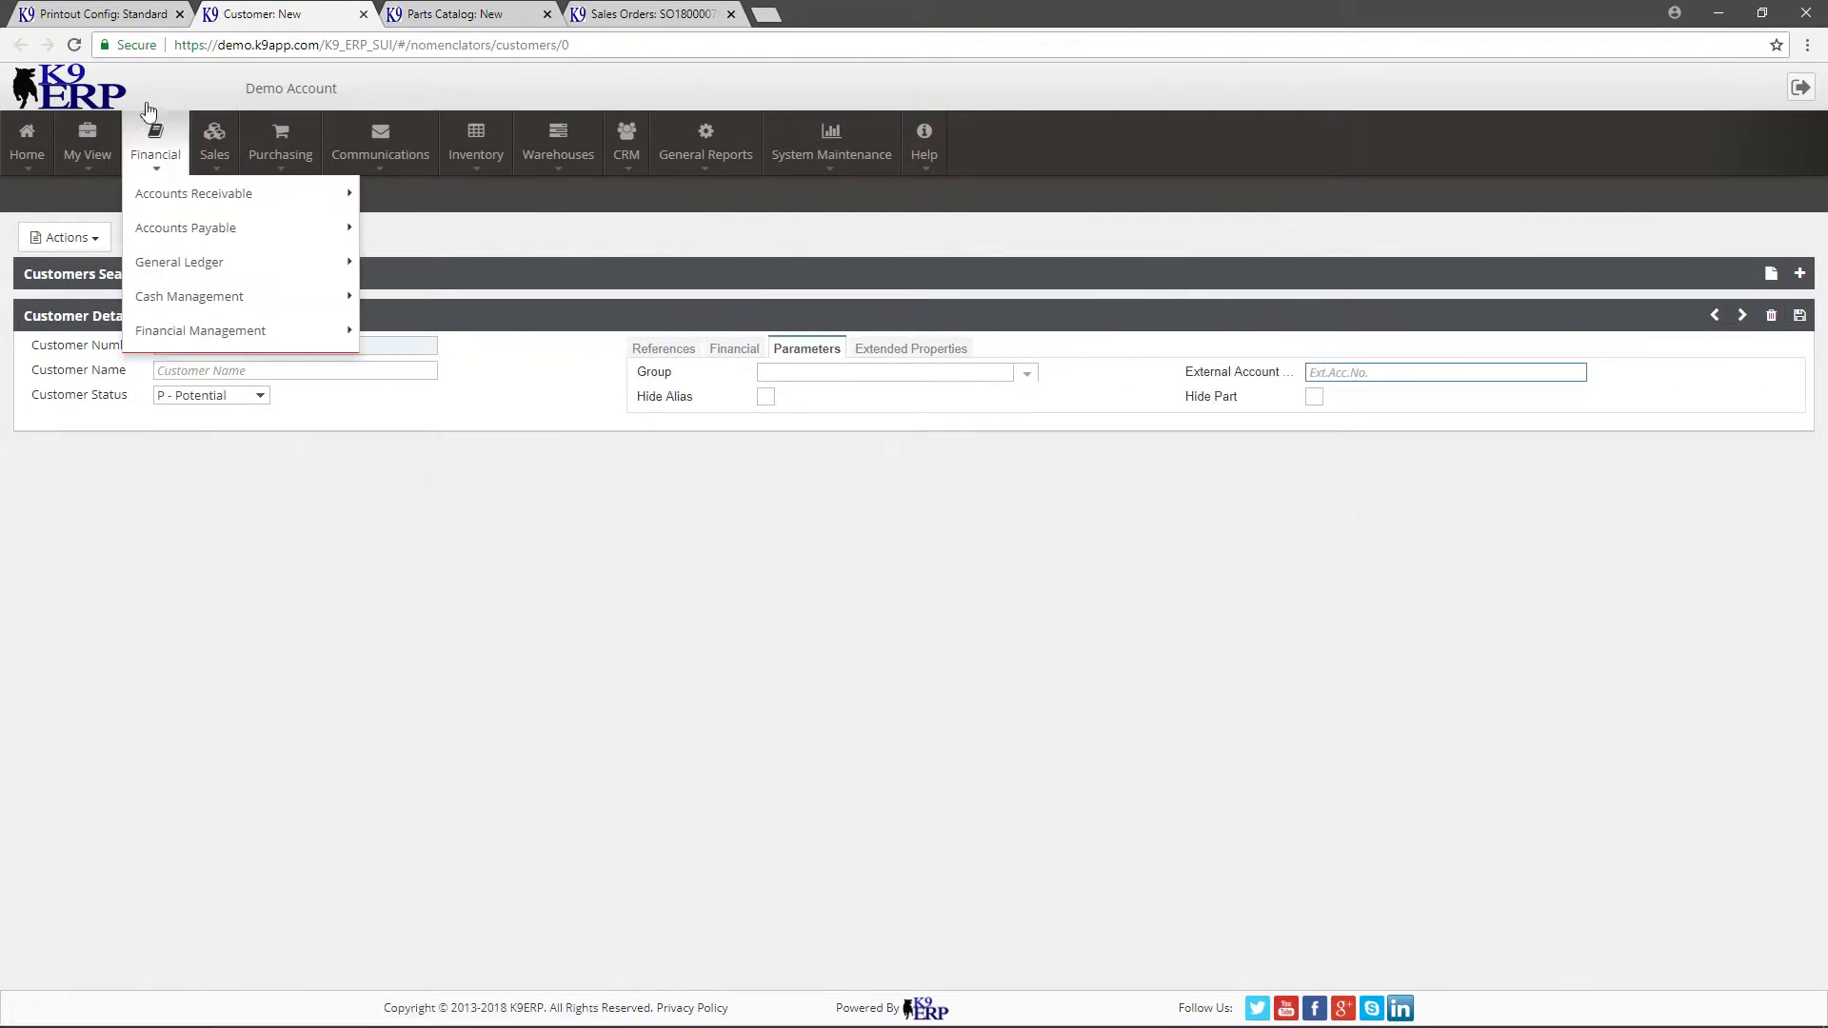
left_click(130, 12)
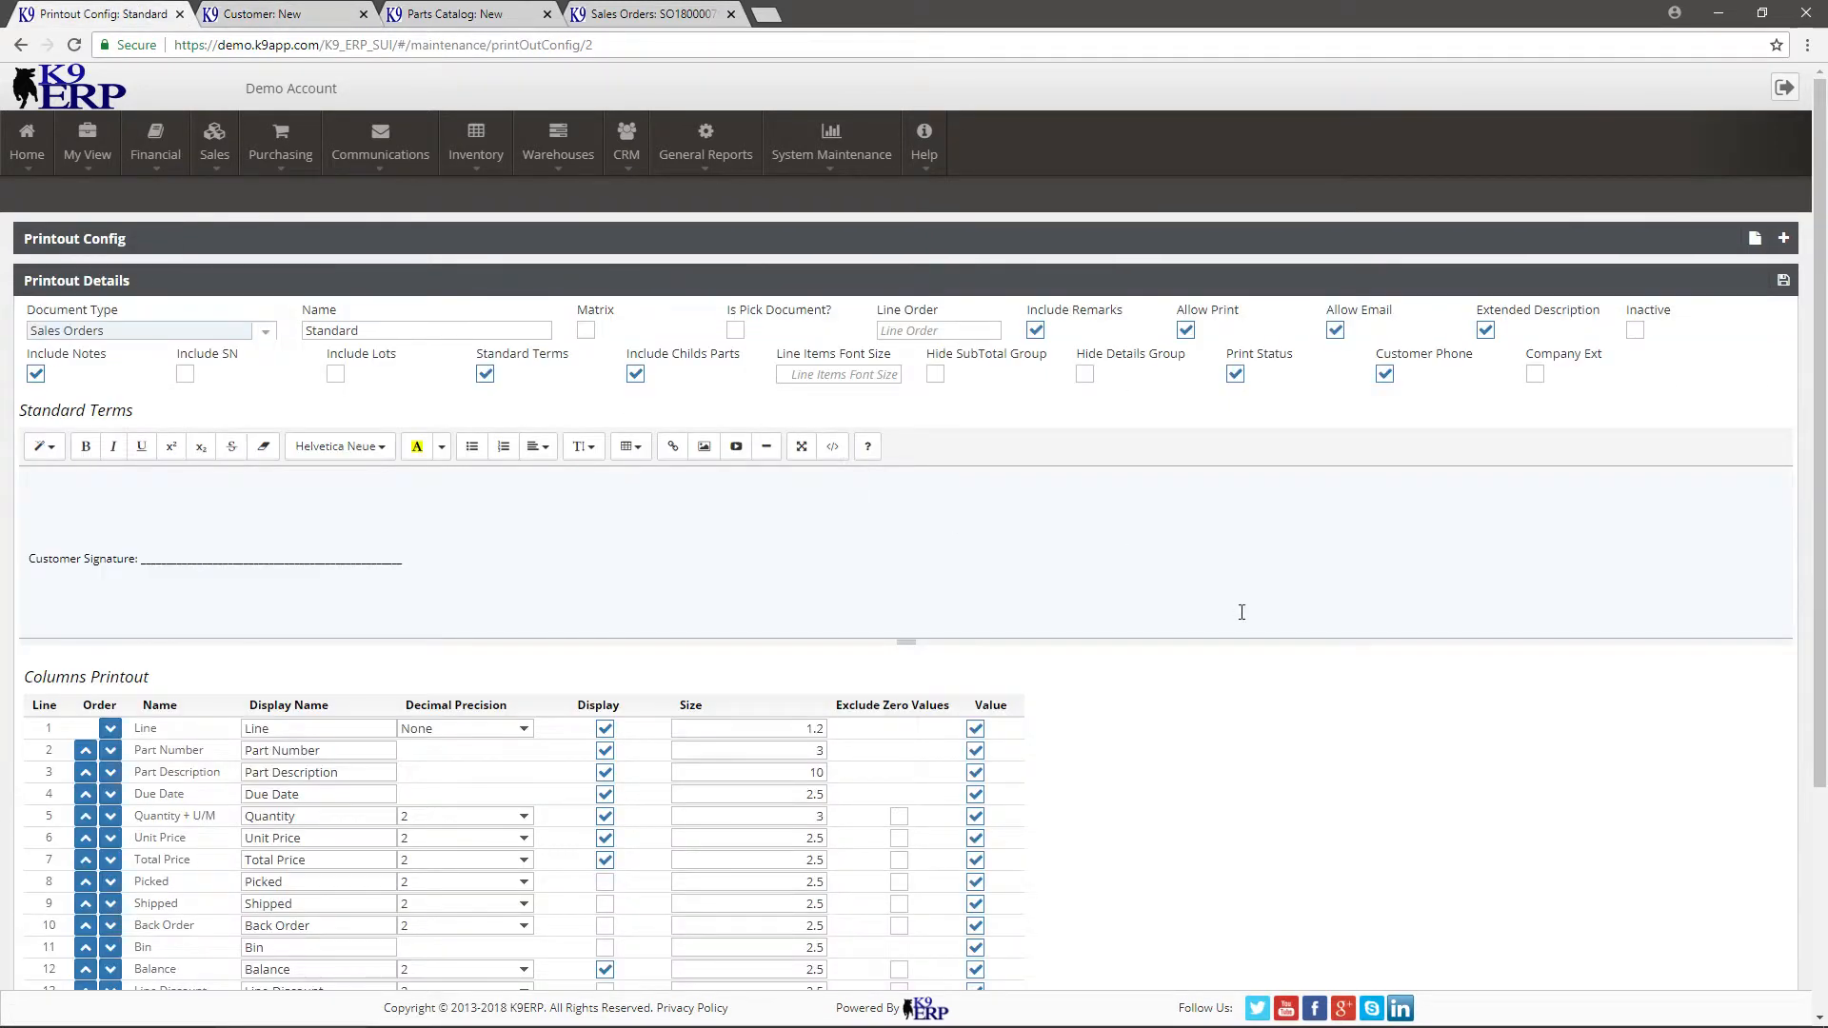
Step: Review the Display Name, Decimal Precision, Display and Size settings of the Line column in the printout columns
scroll(1237, 625, "down", 3)
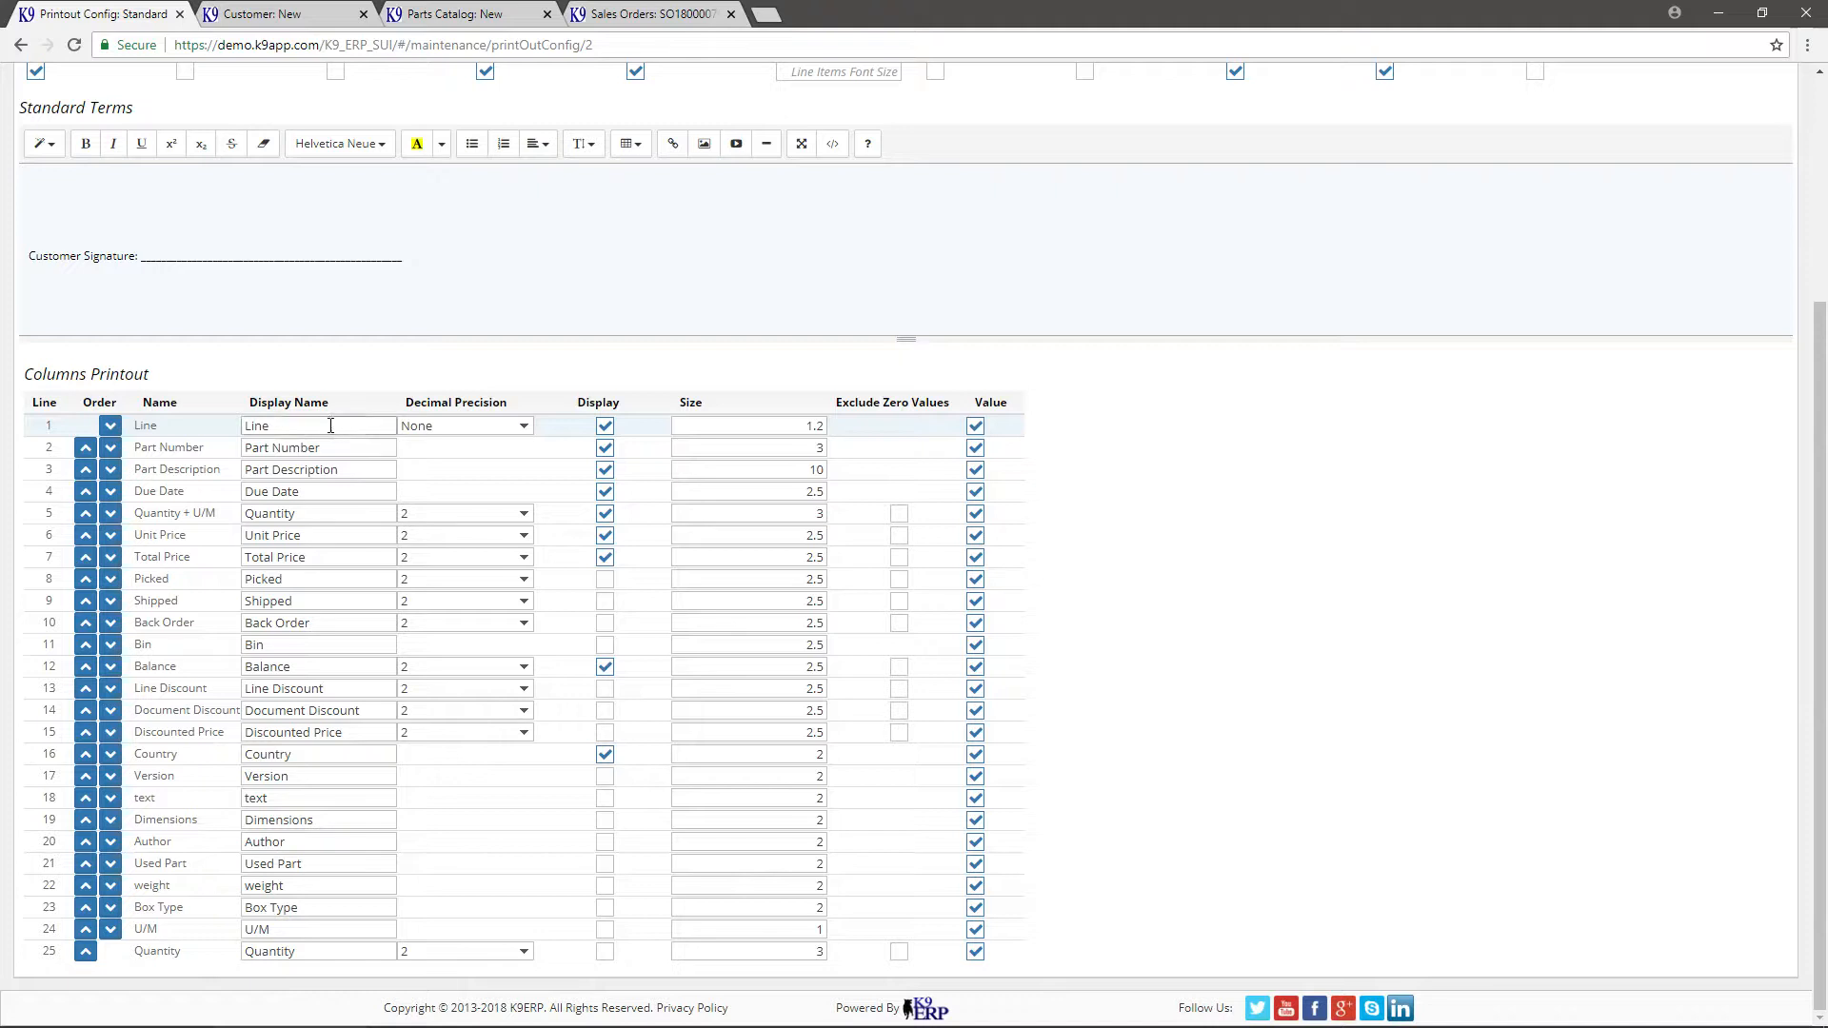
left_click_drag(330, 426, 243, 426)
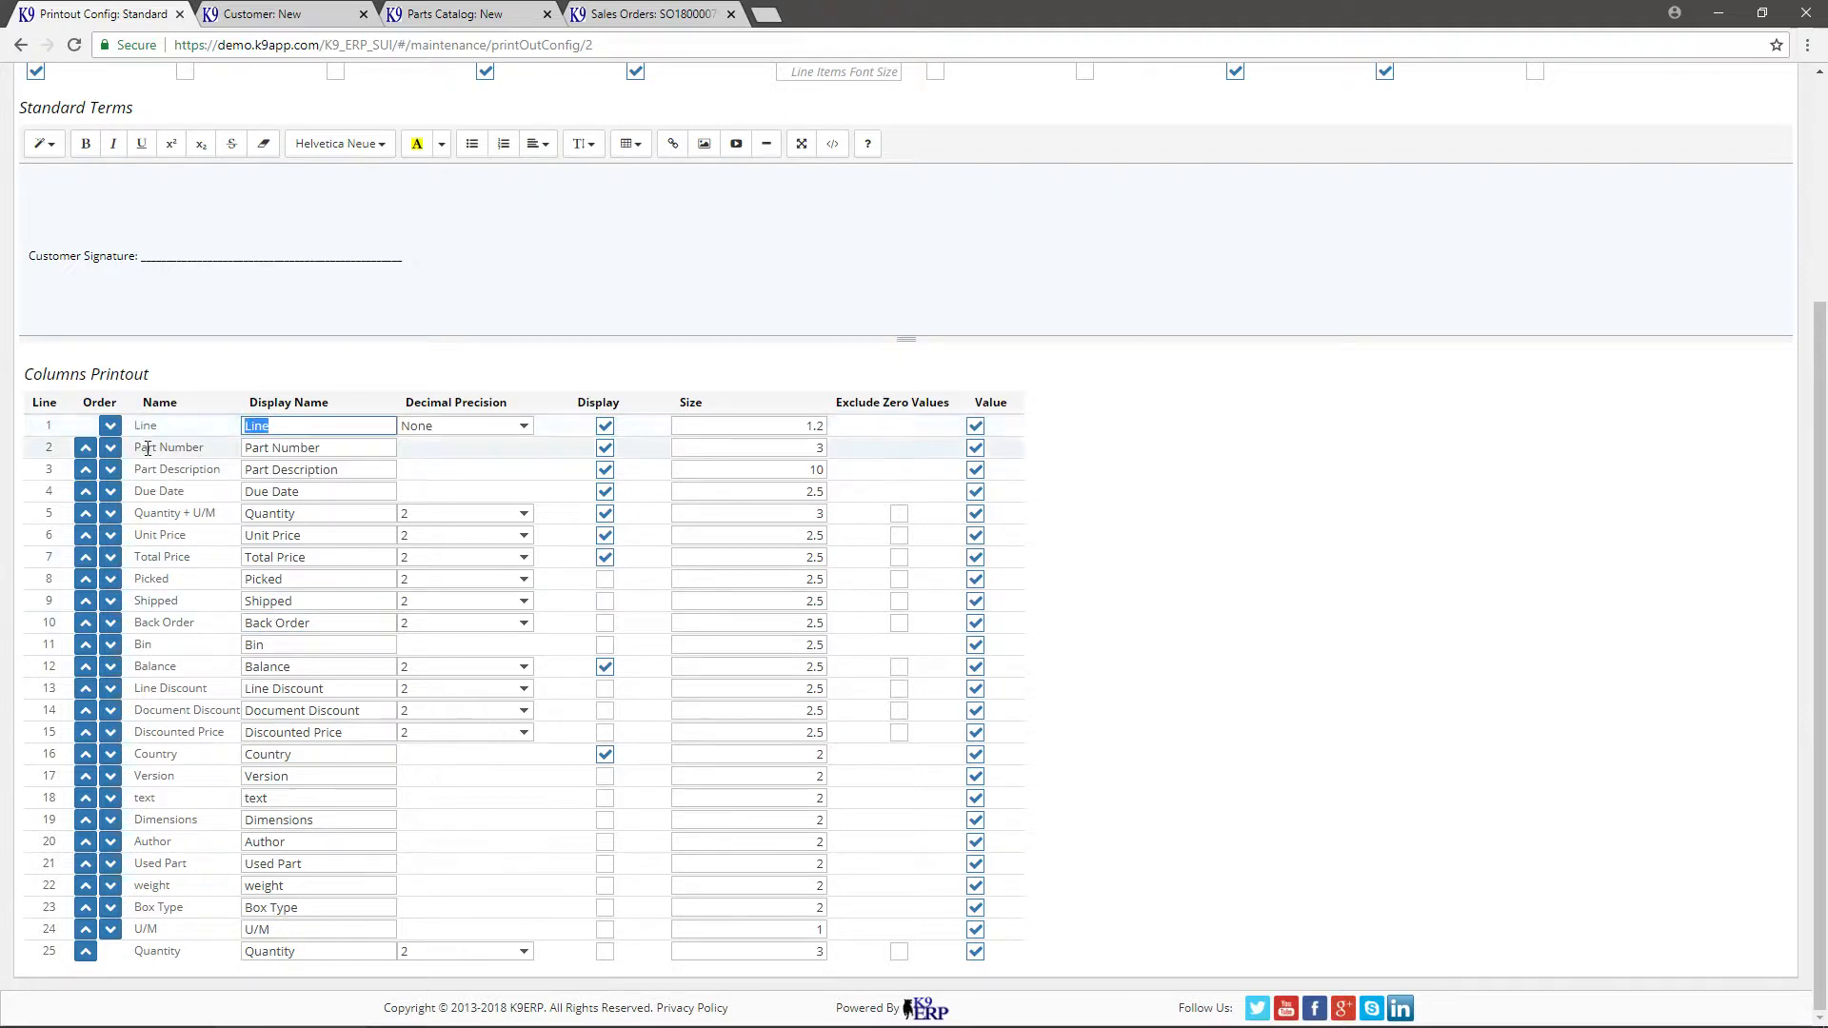
left_click(295, 426)
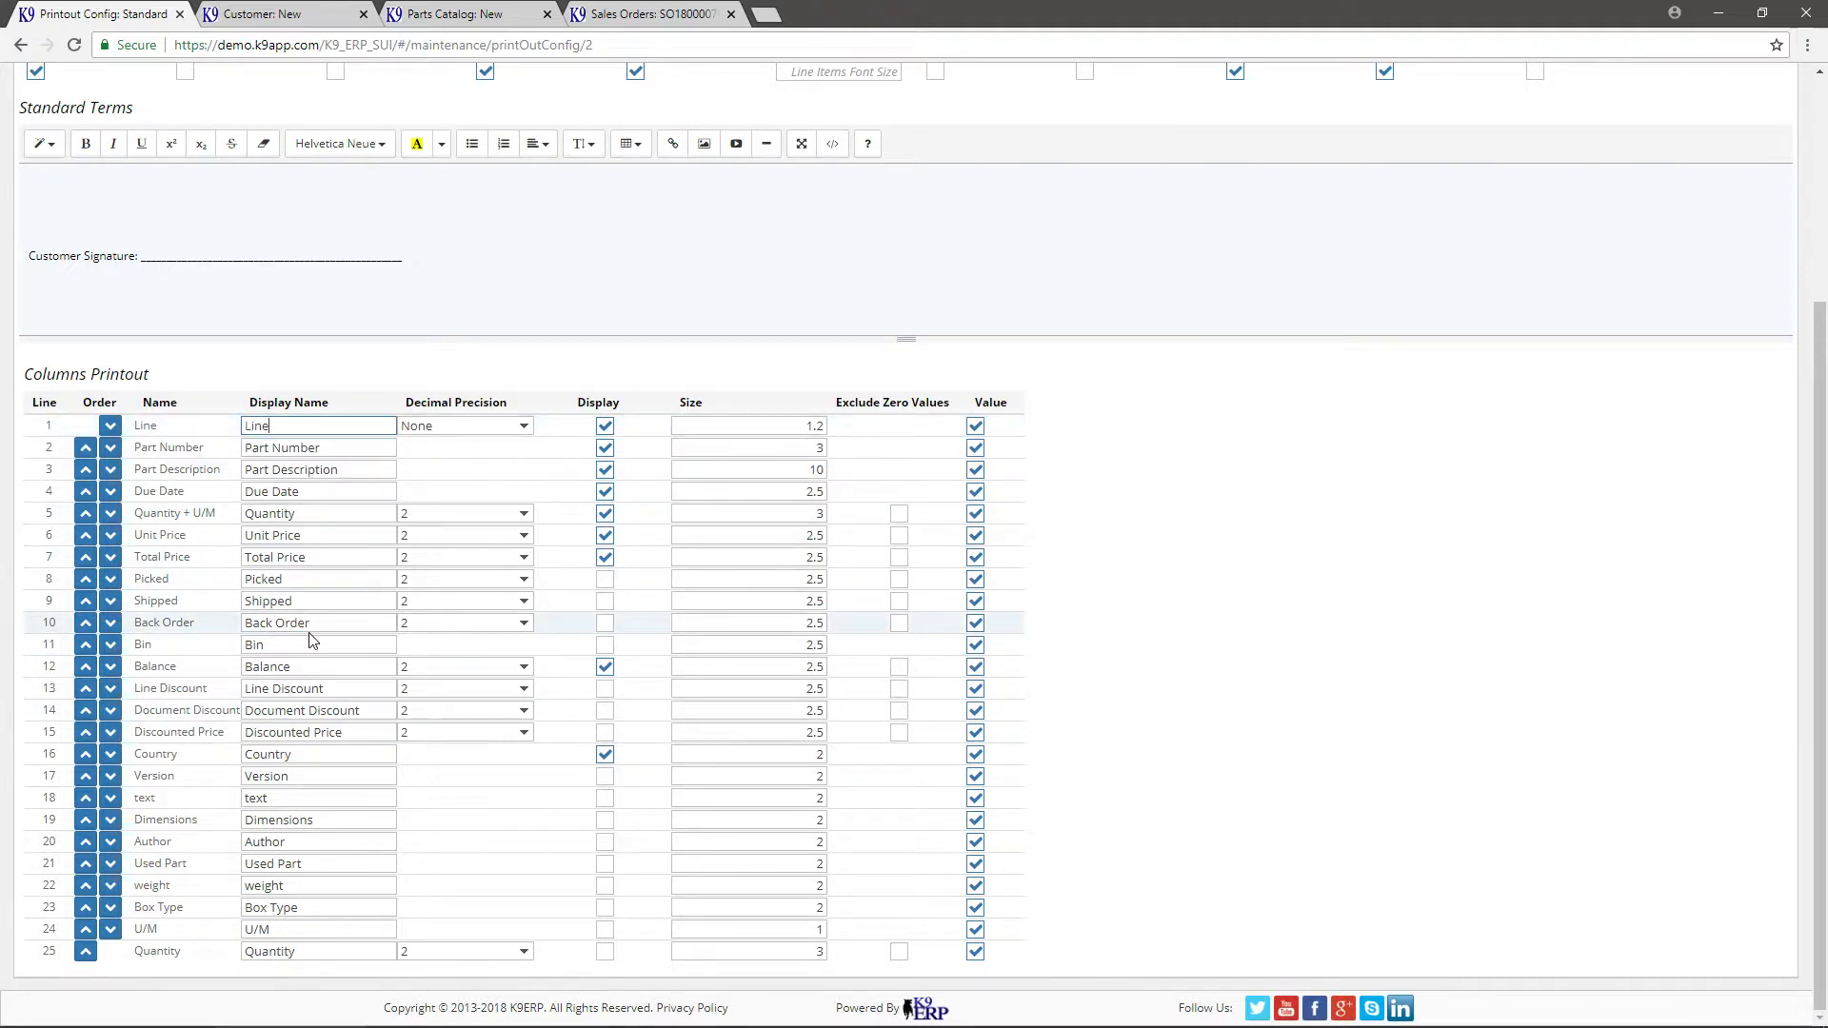
left_click(449, 426)
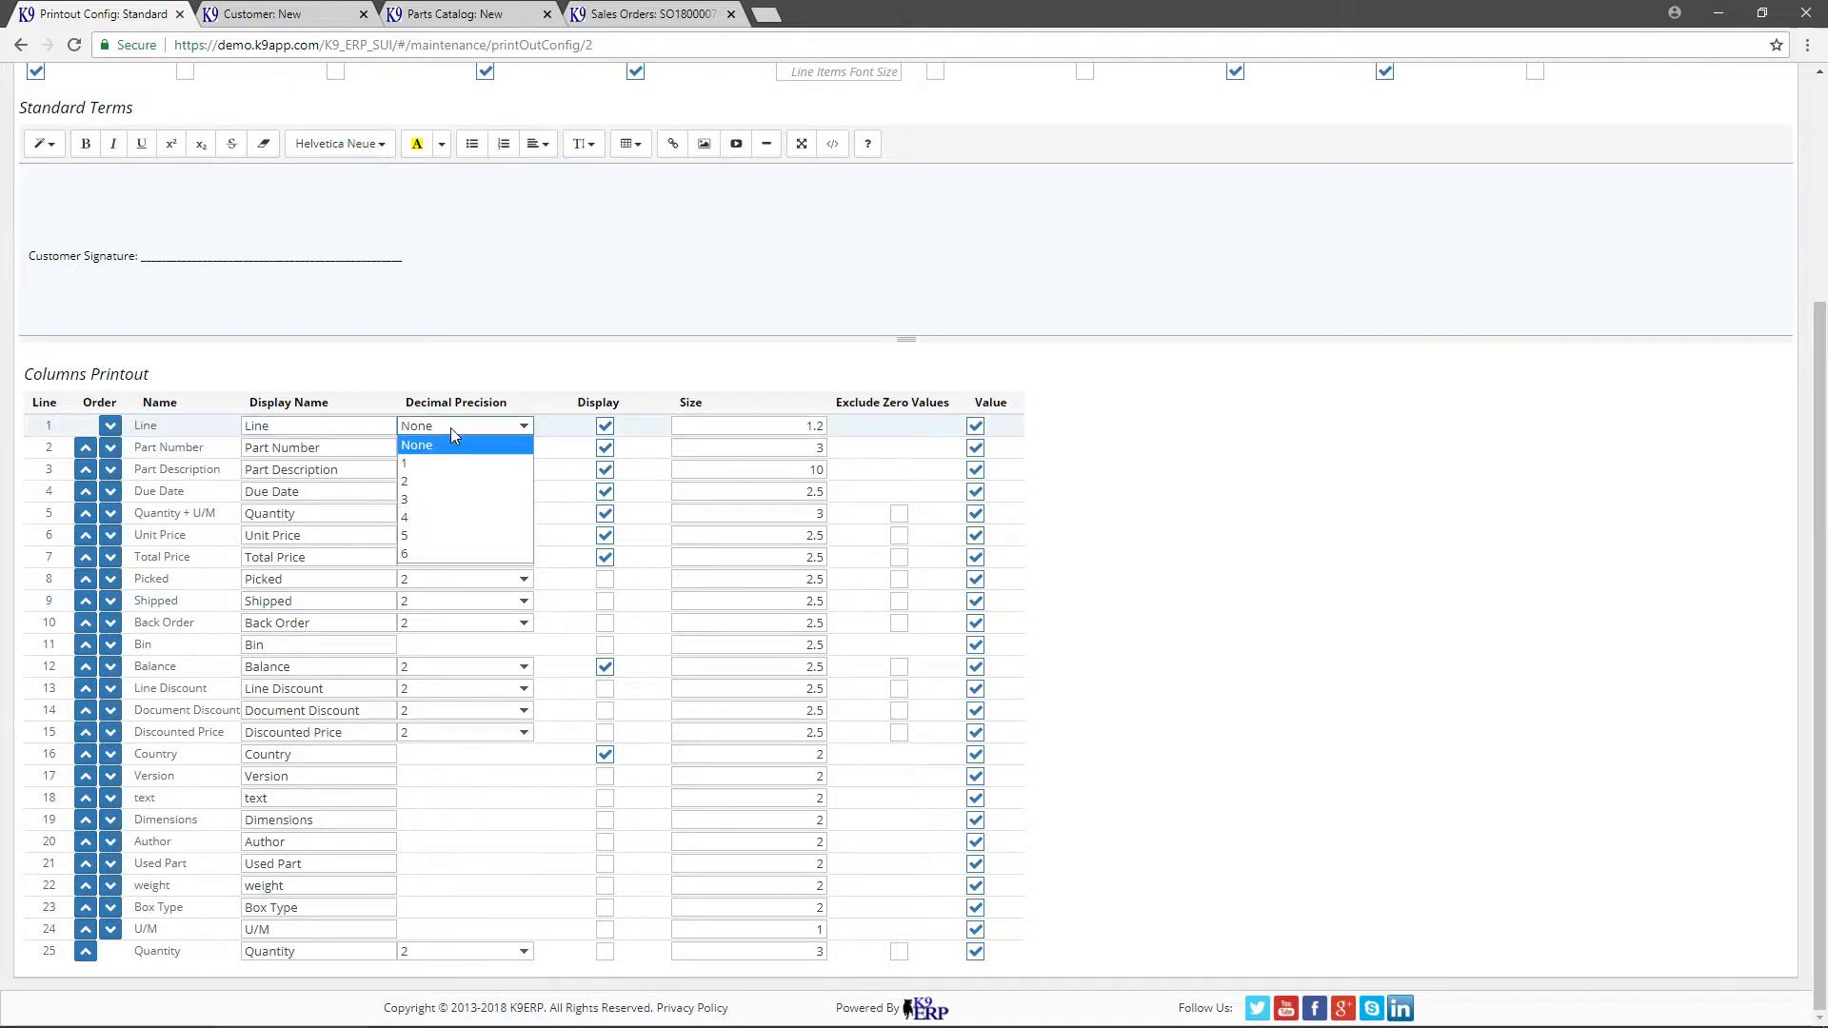
left_click(549, 364)
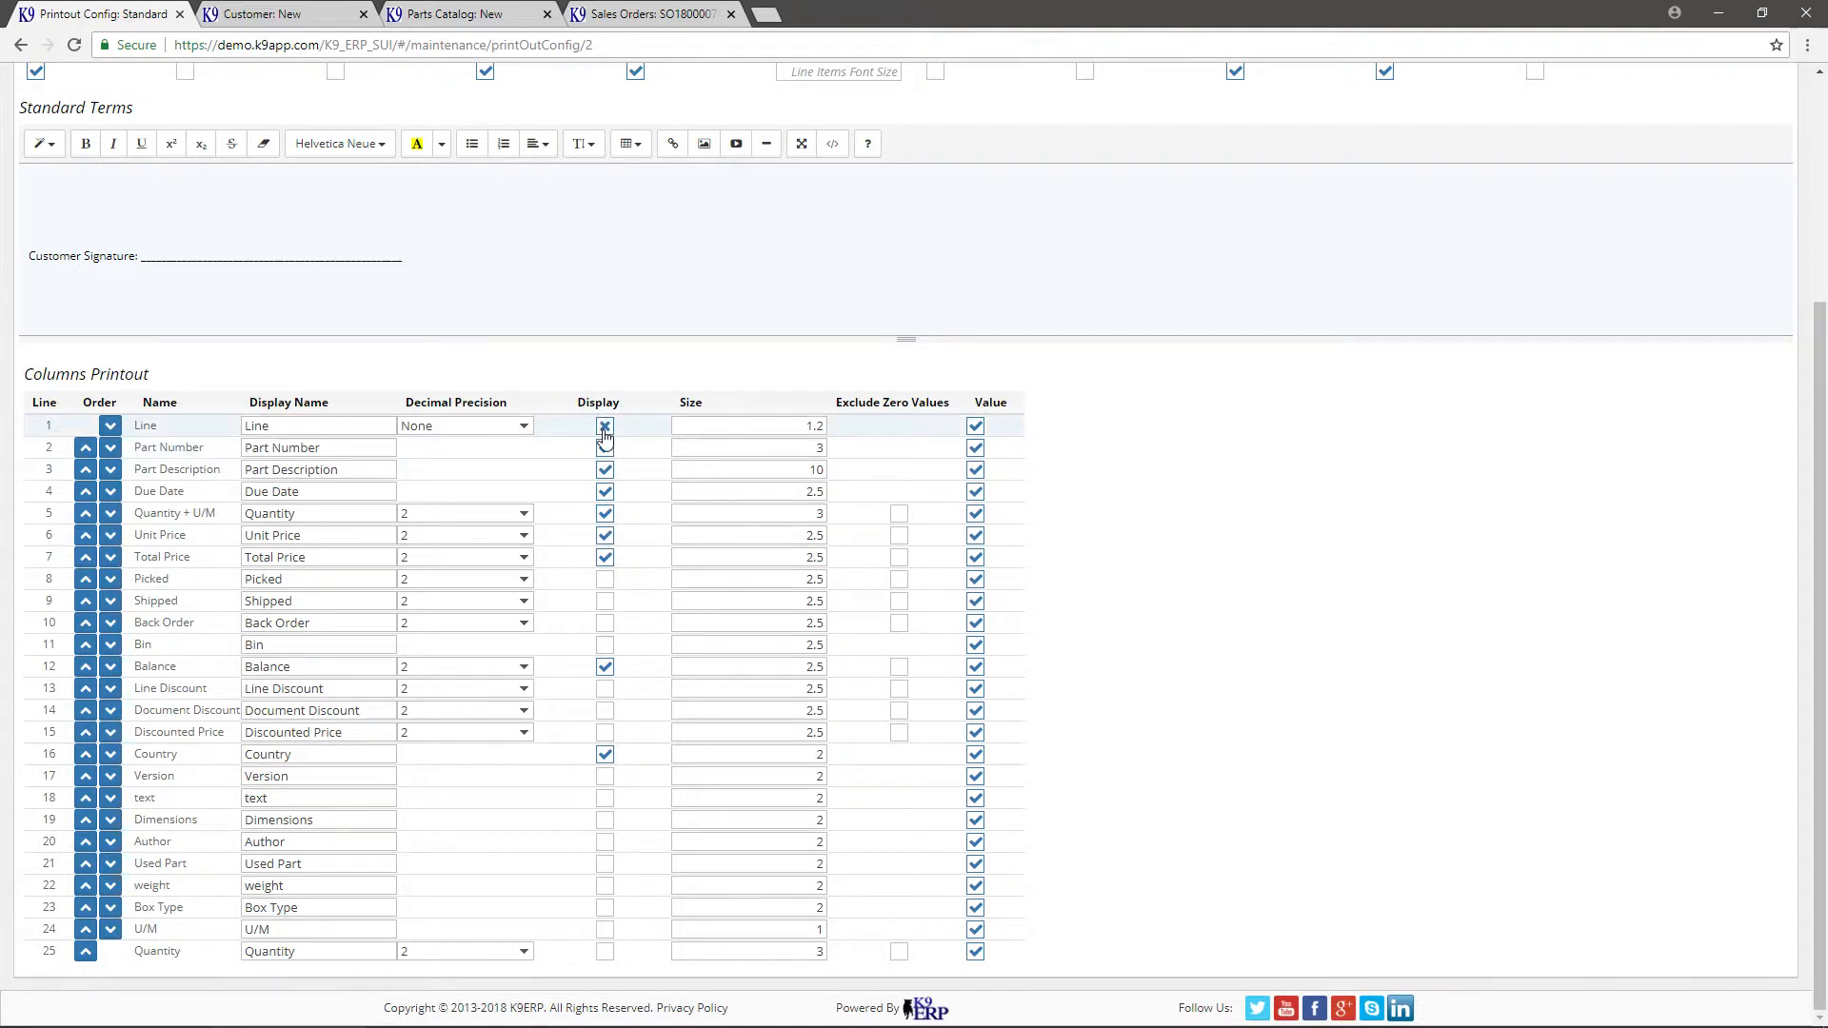
left_click(704, 425)
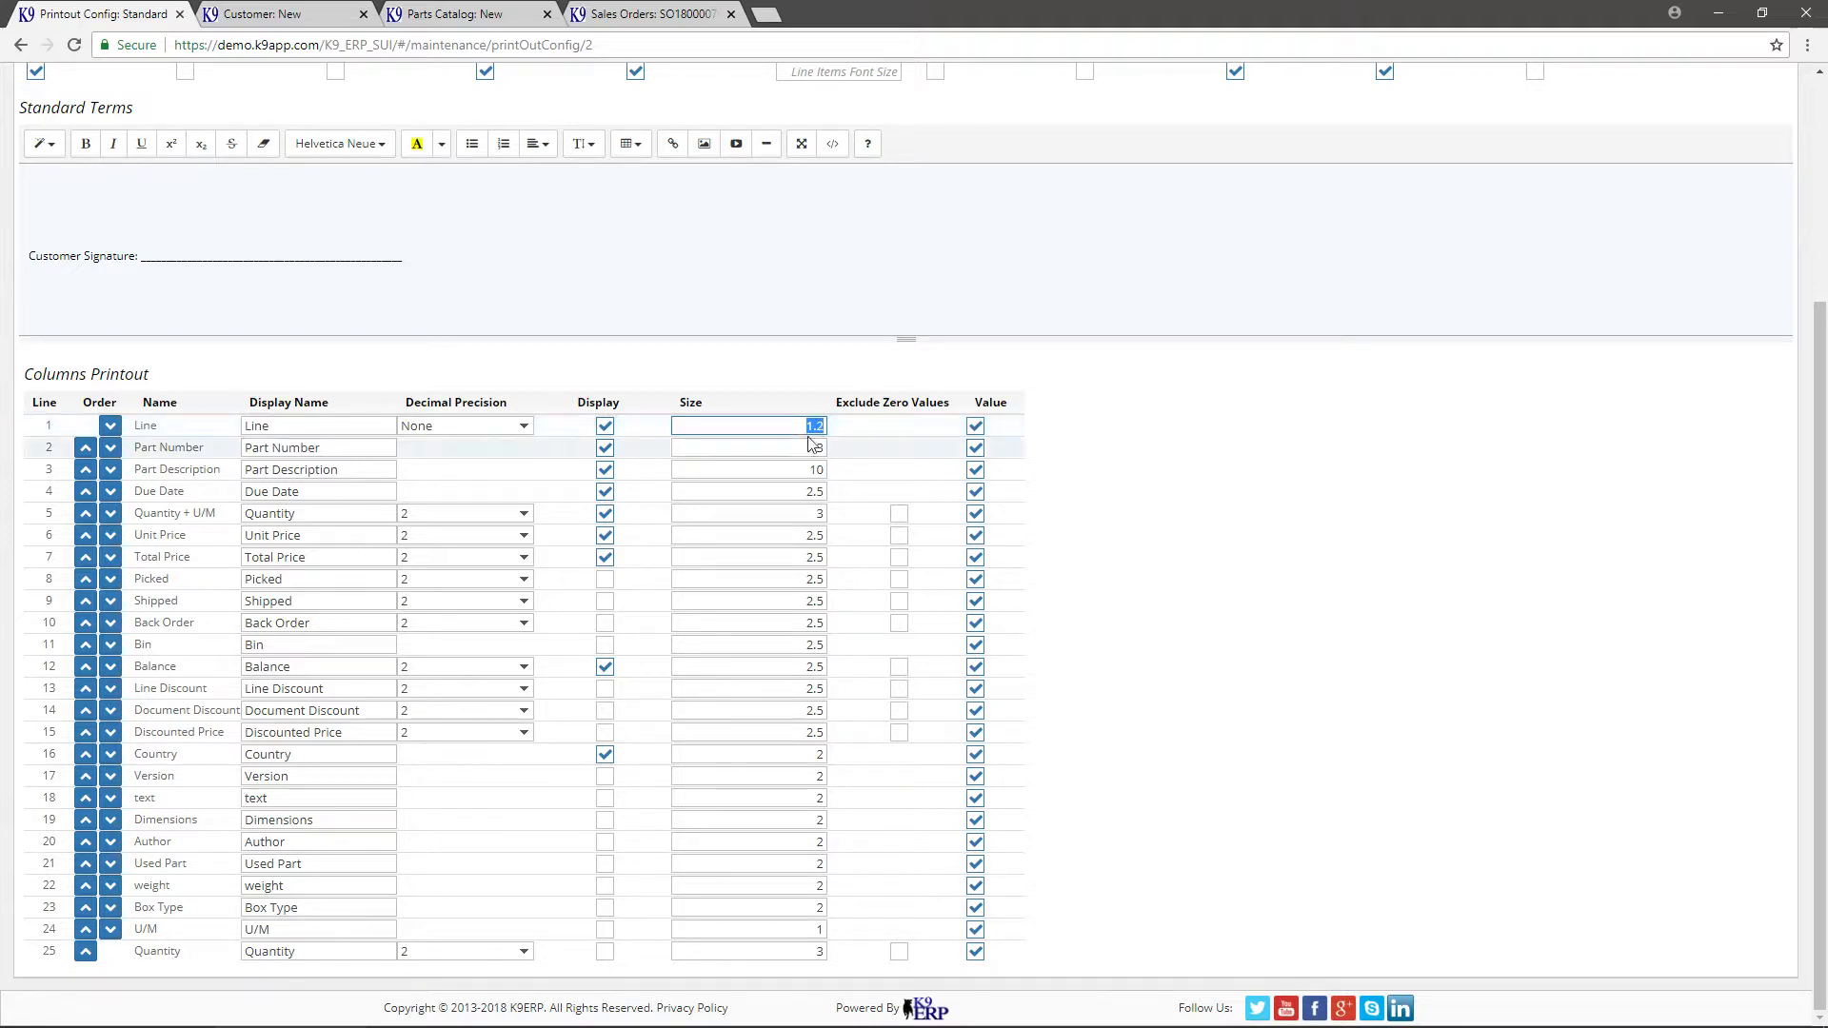
left_click(1259, 454)
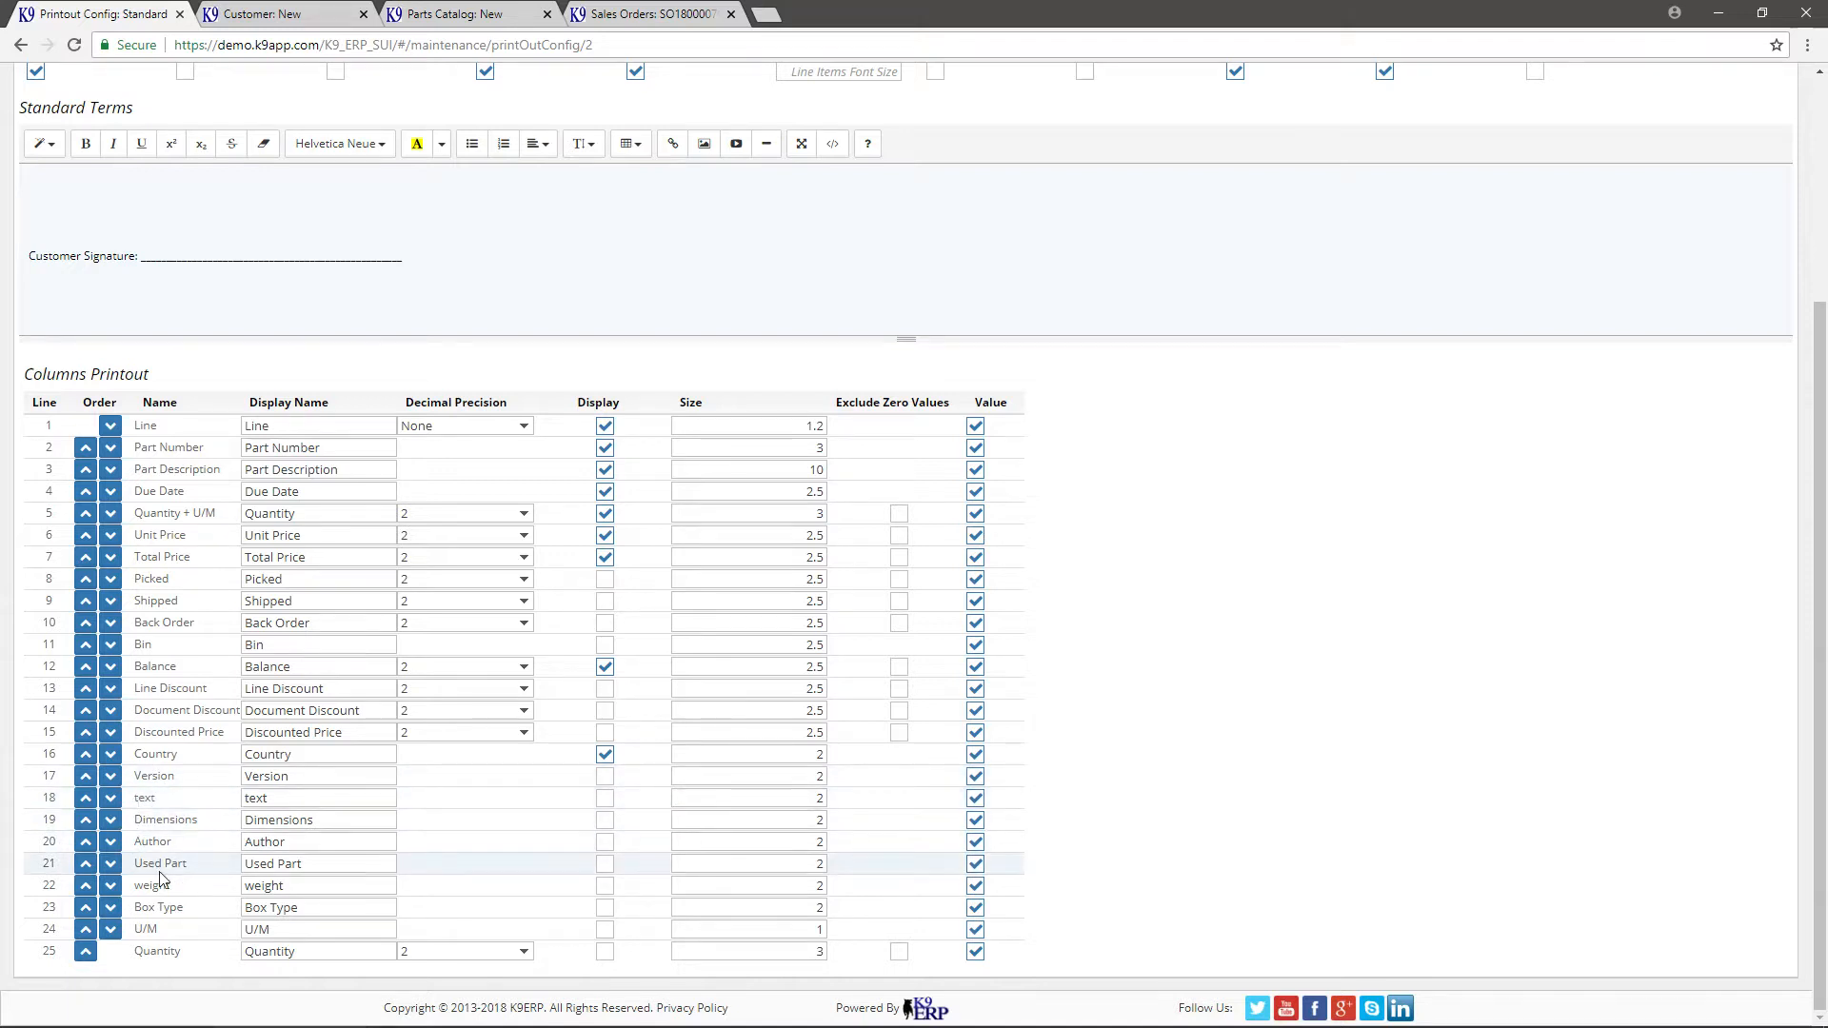
Step: Review the Used Part printout column, view the part catalog's Extended Properties and weight choices, and return to the printout configuration
left_click_drag(150, 861, 193, 867)
left_click(303, 866)
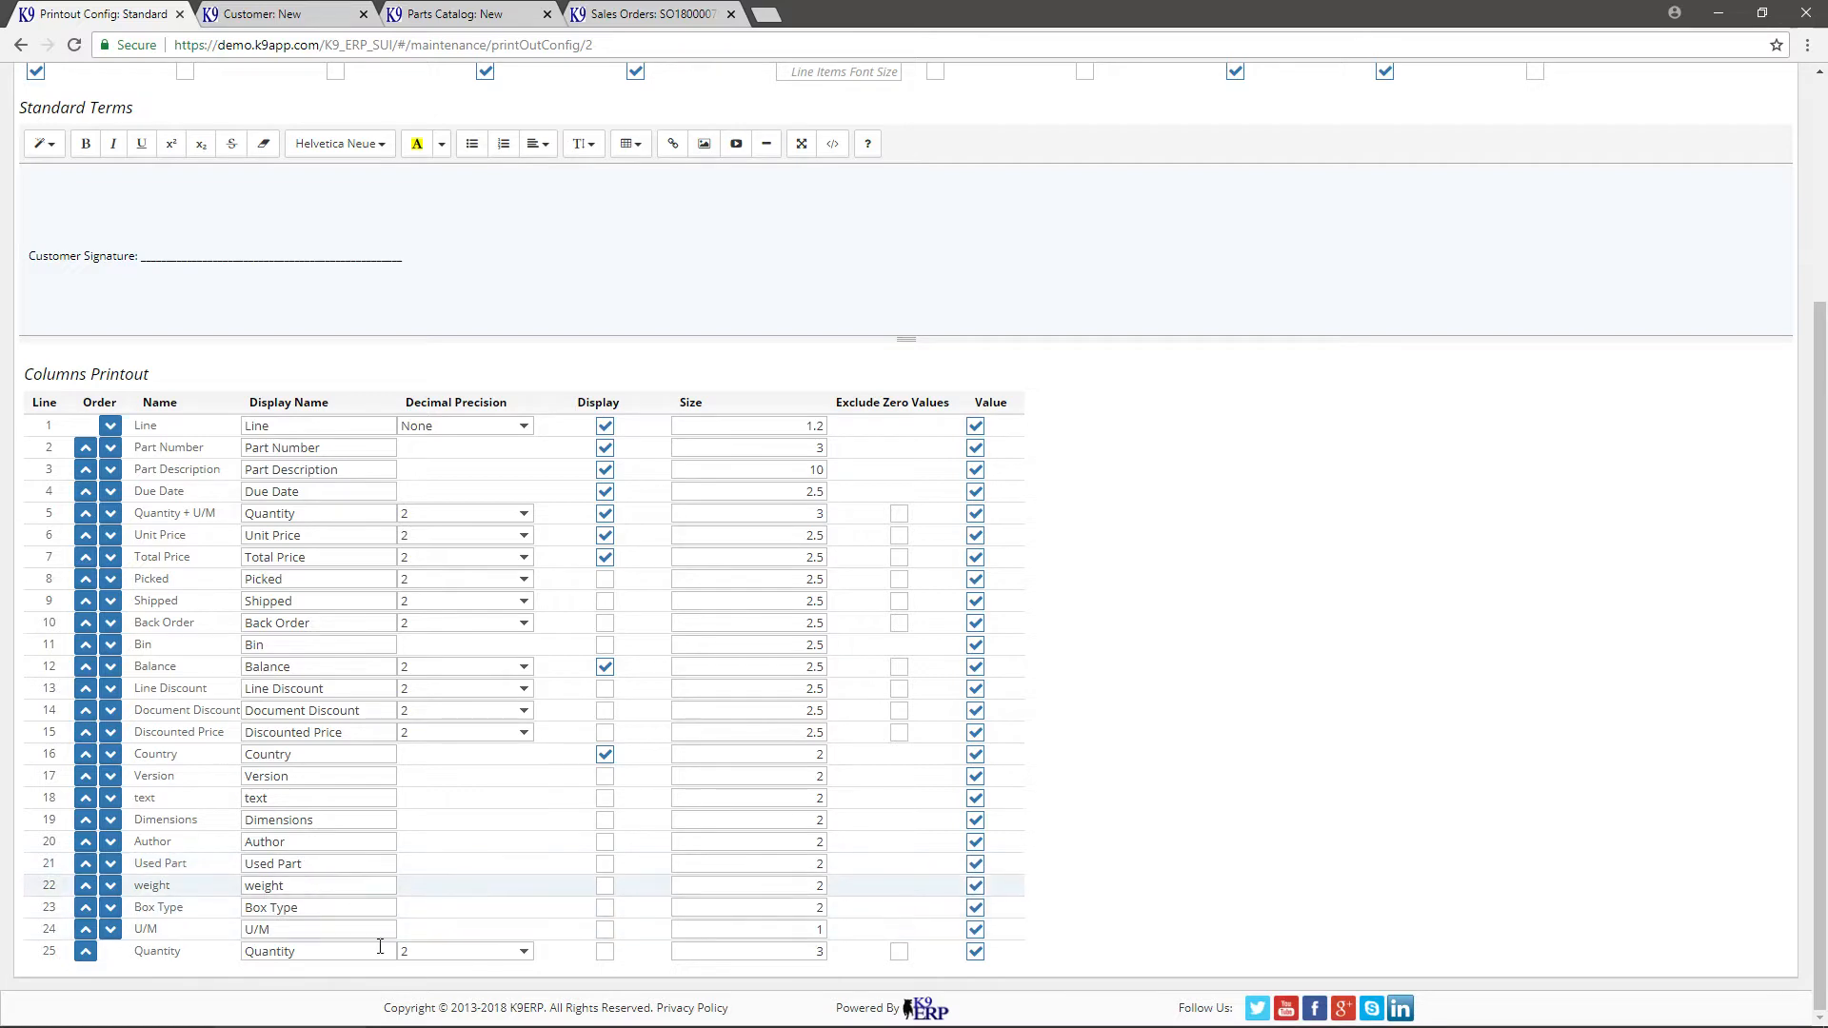
scroll(425, 866, "up", 4)
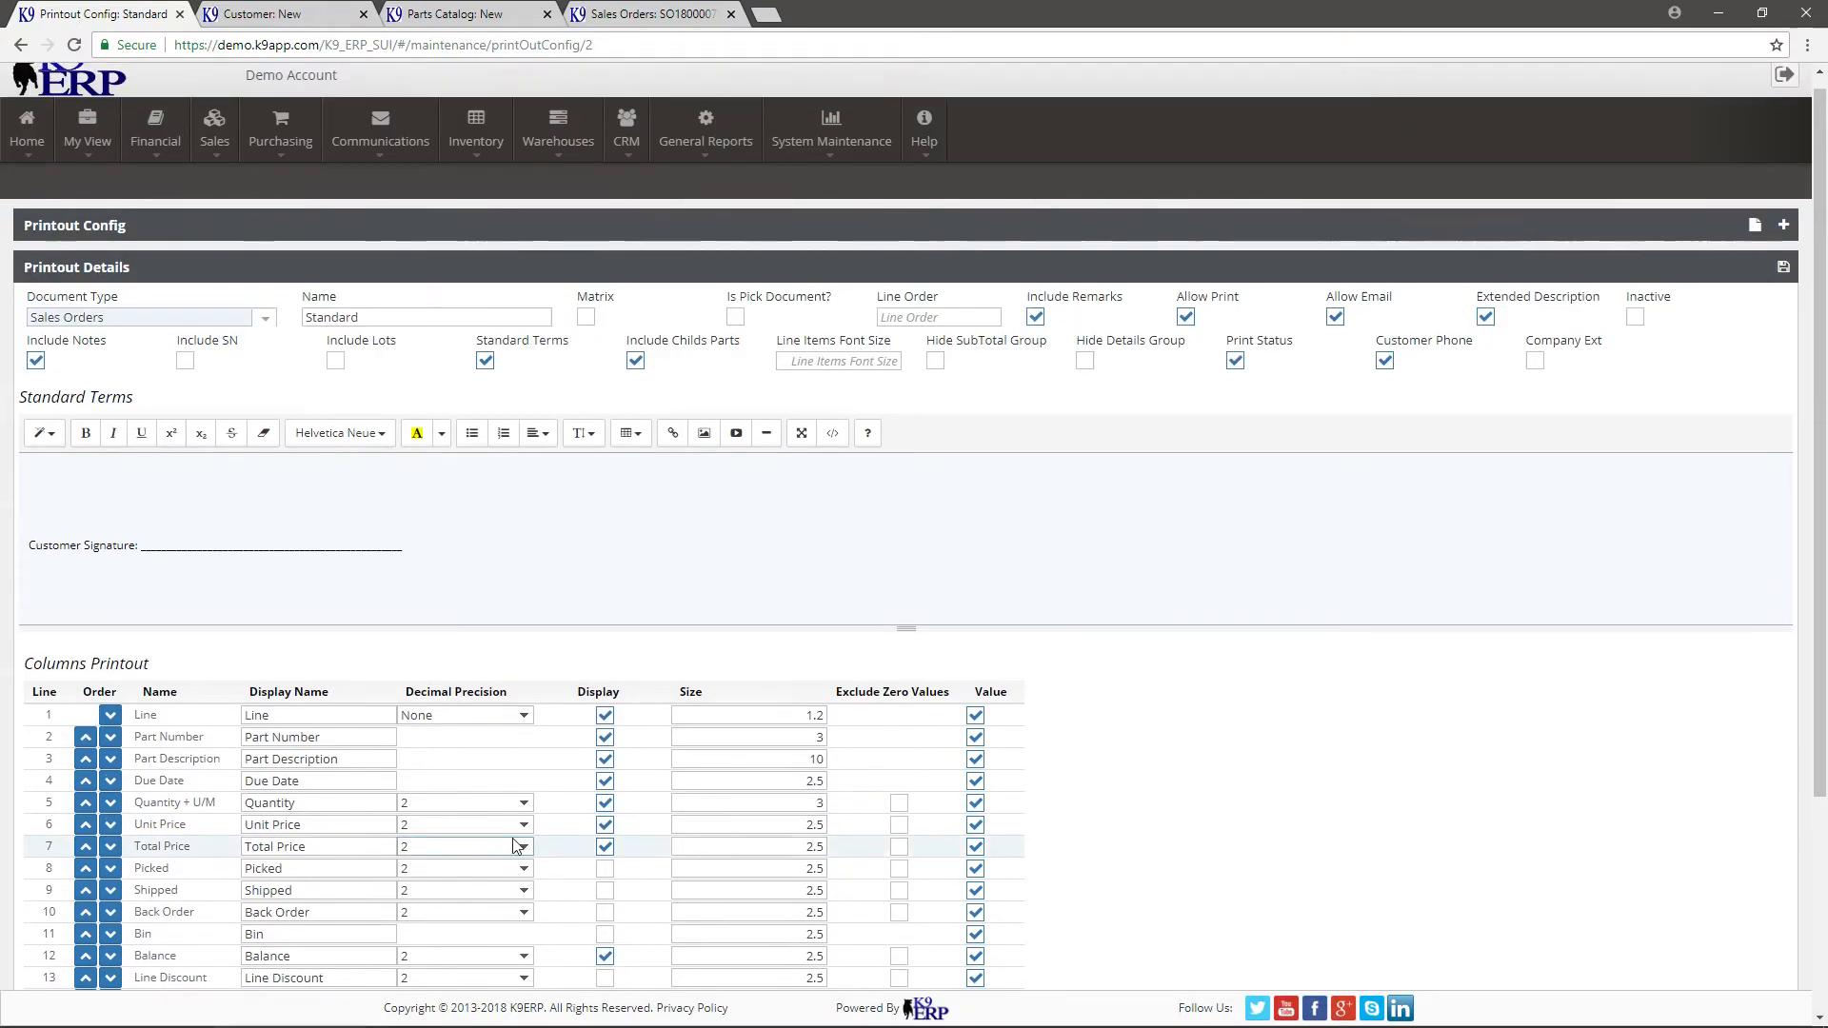
left_click(480, 15)
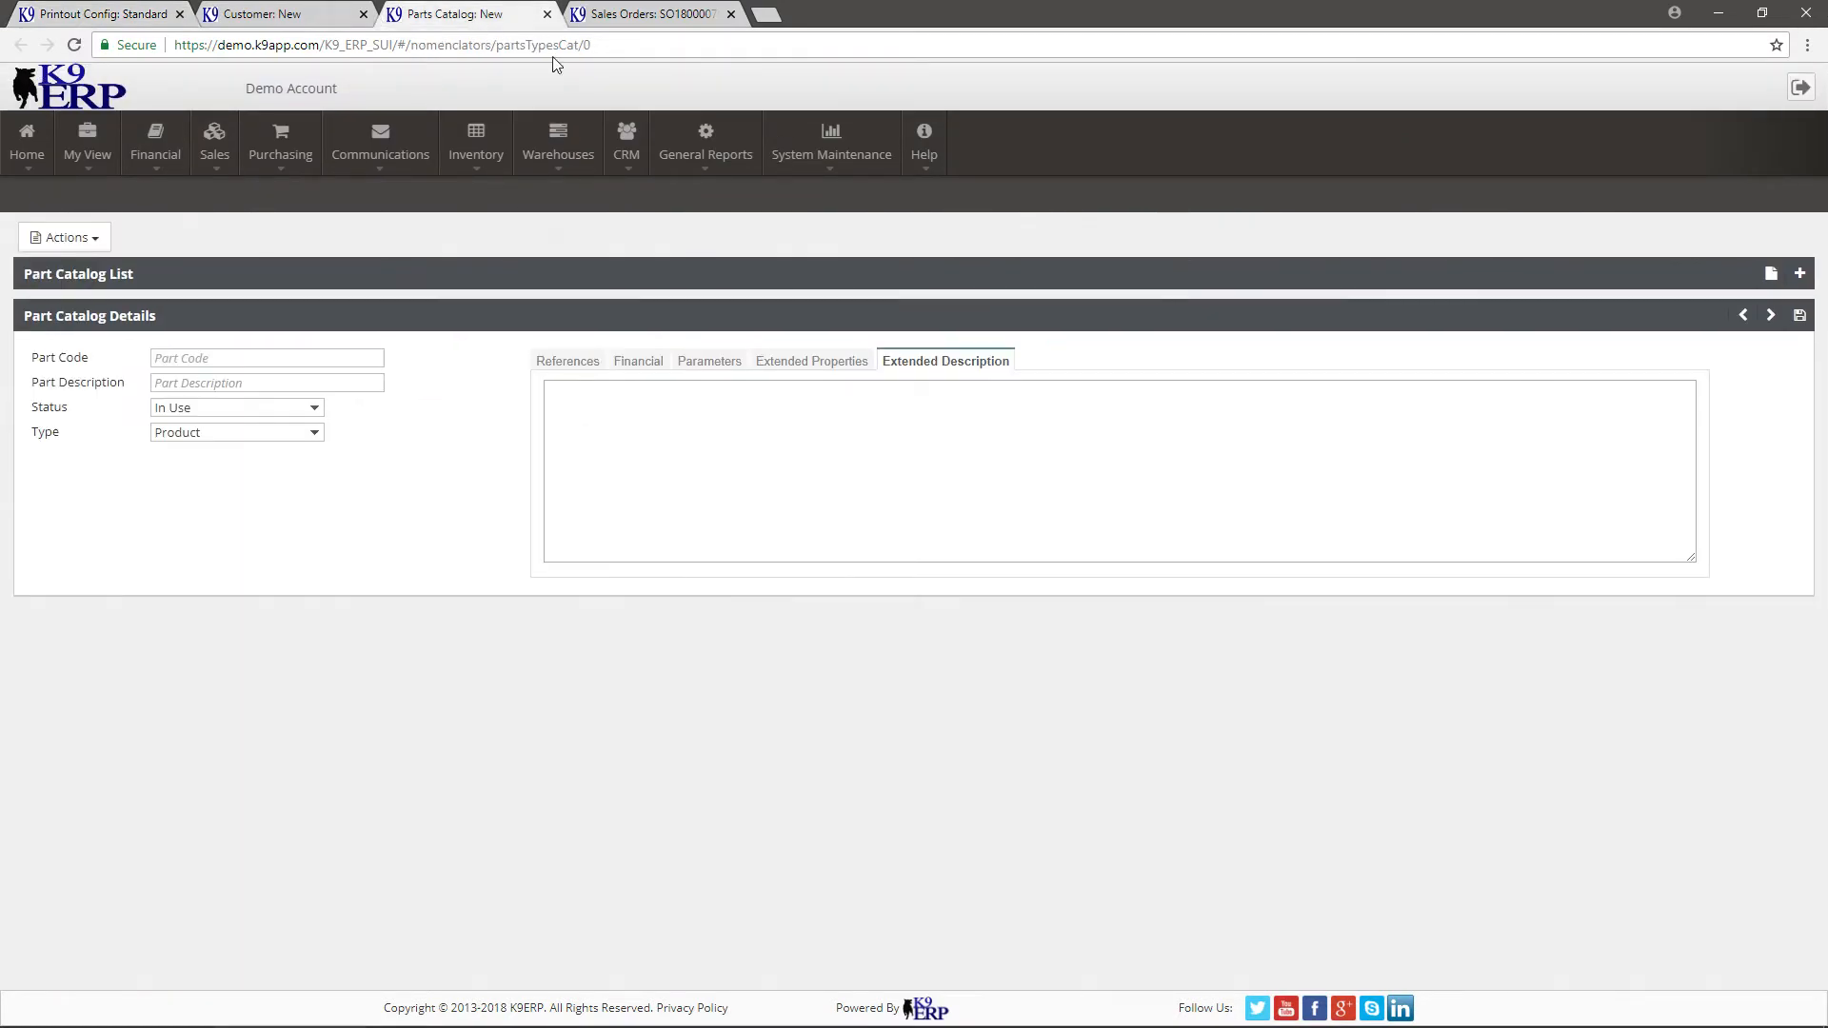
mouse_move(626, 142)
left_click(766, 365)
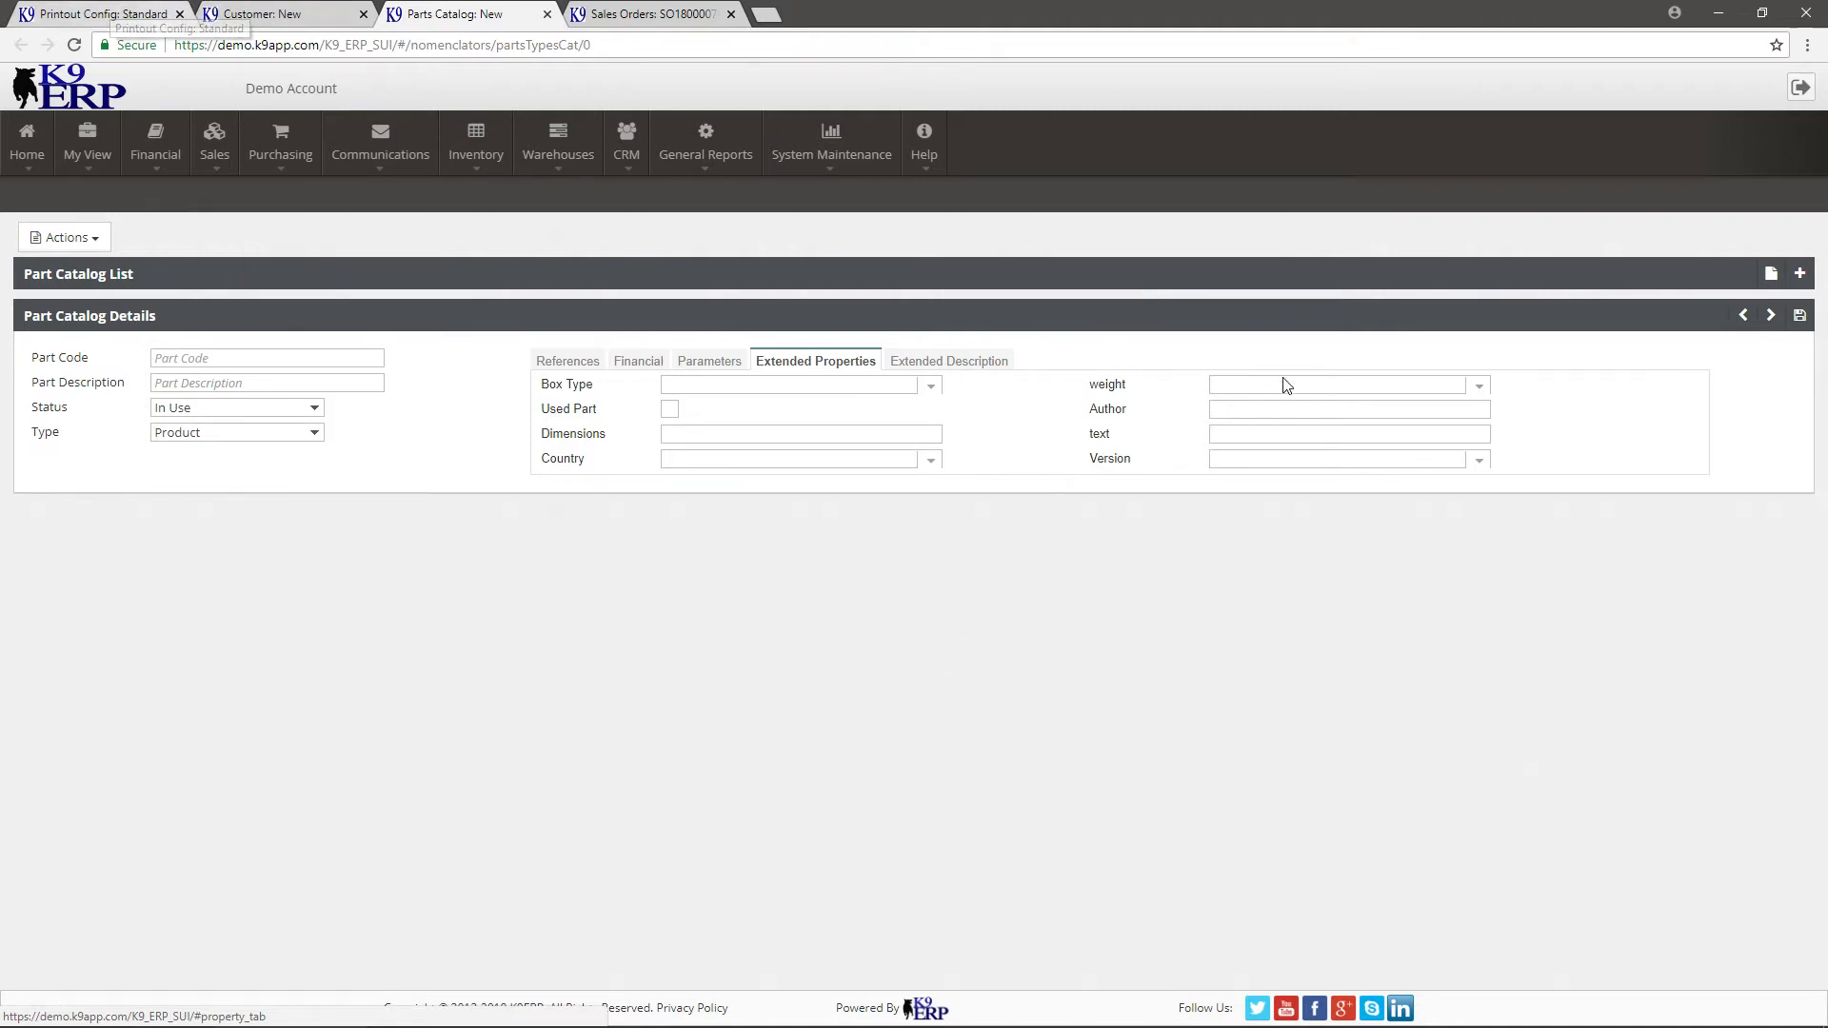
left_click(1473, 390)
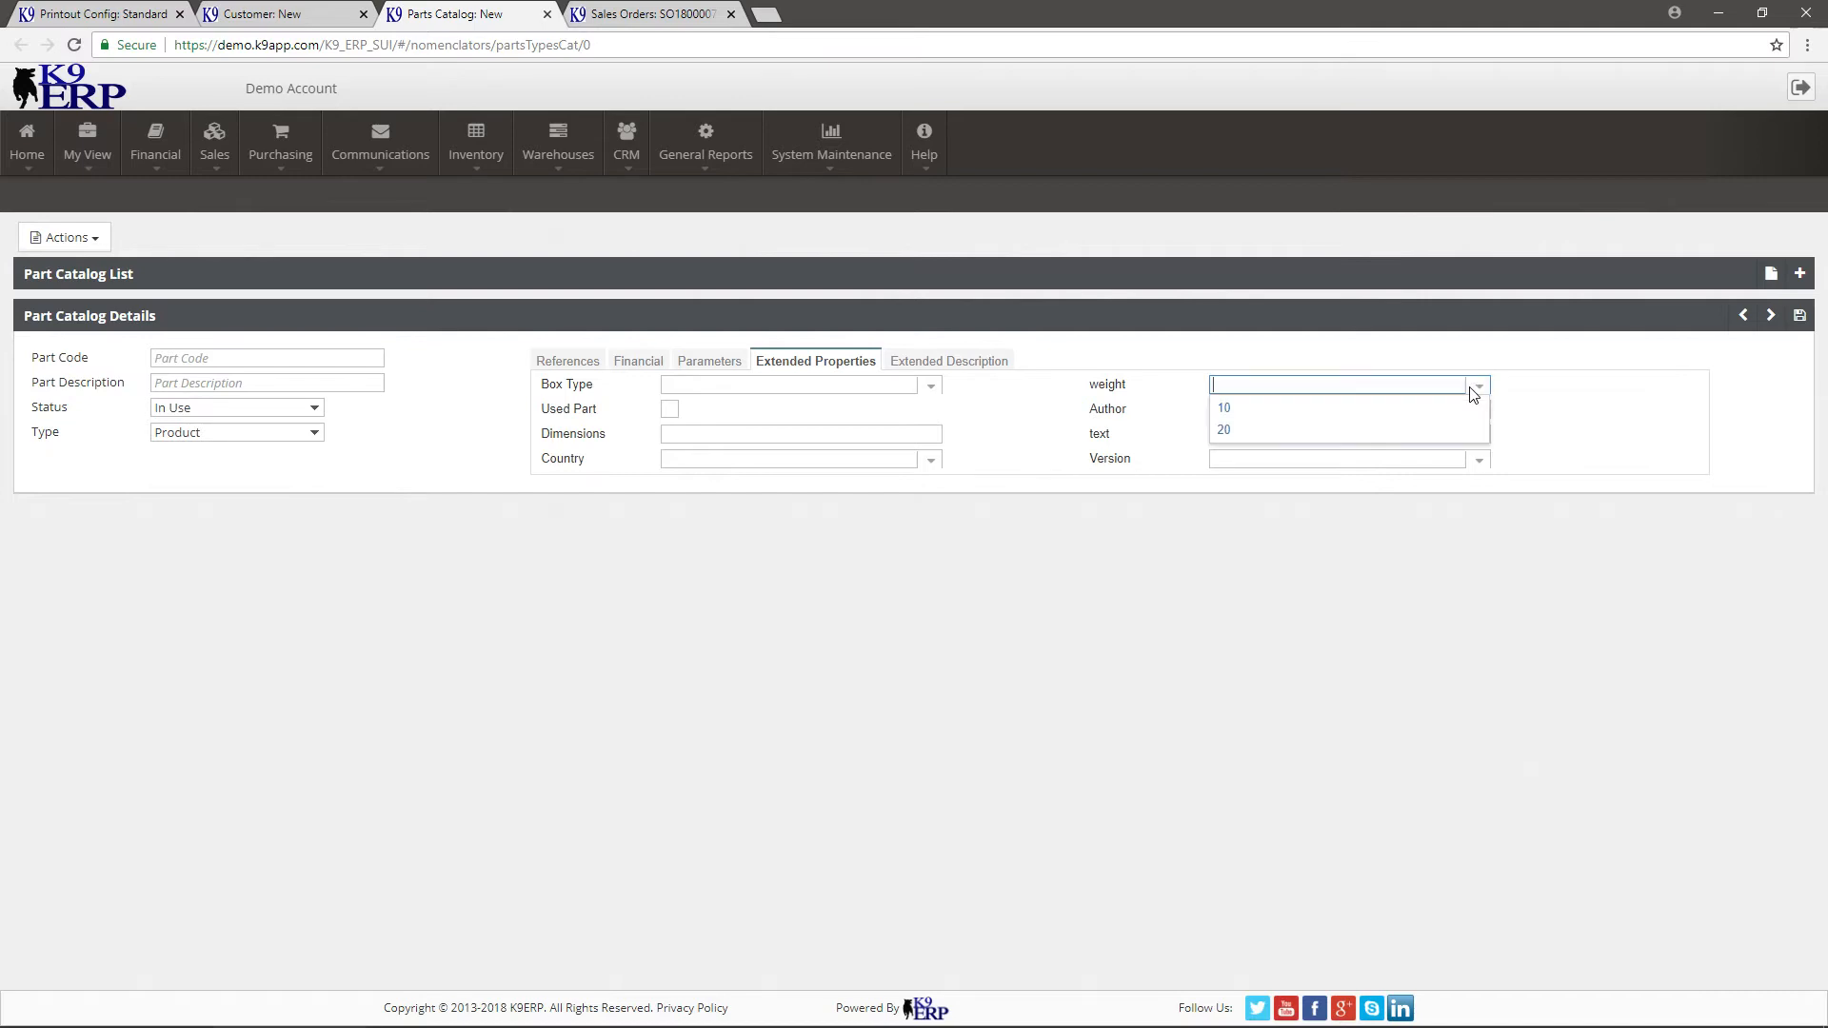
left_click(143, 15)
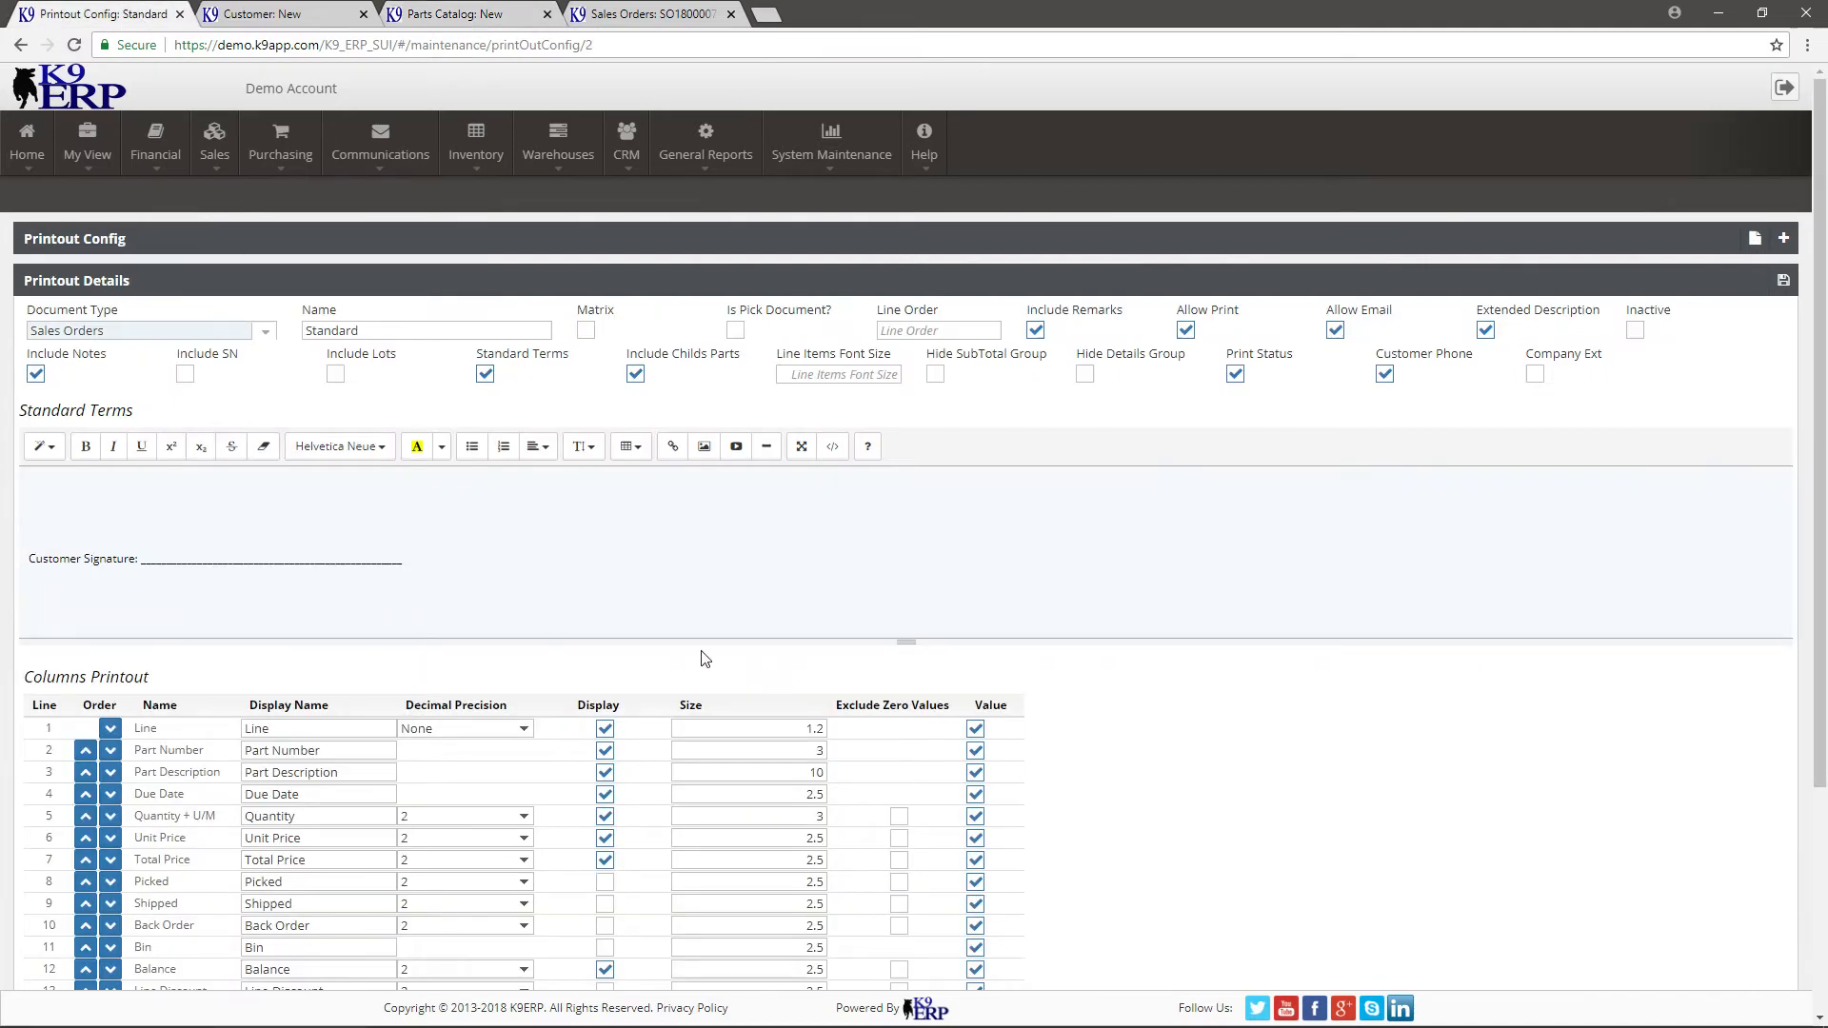
Step: Switch the weight column's Display option on and back off in the printout columns
scroll(990, 674, "down", 1)
scroll(990, 674, "down", 3)
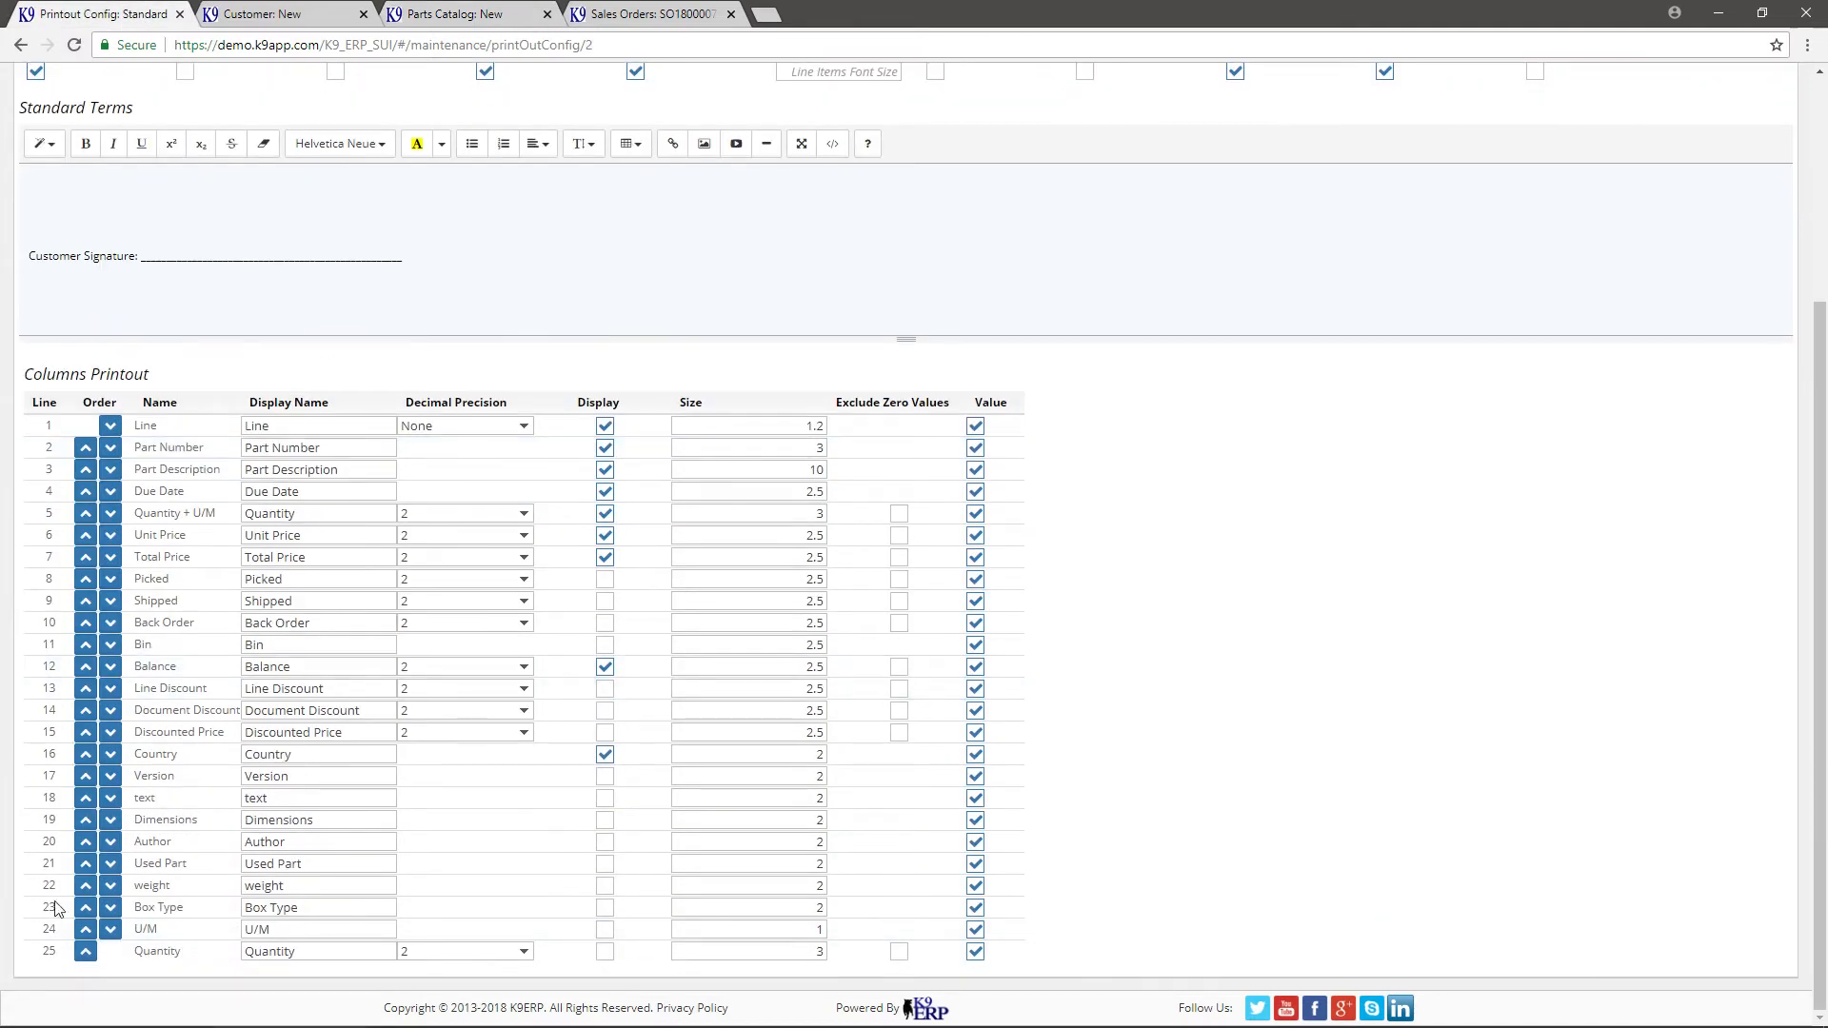
left_click(605, 885)
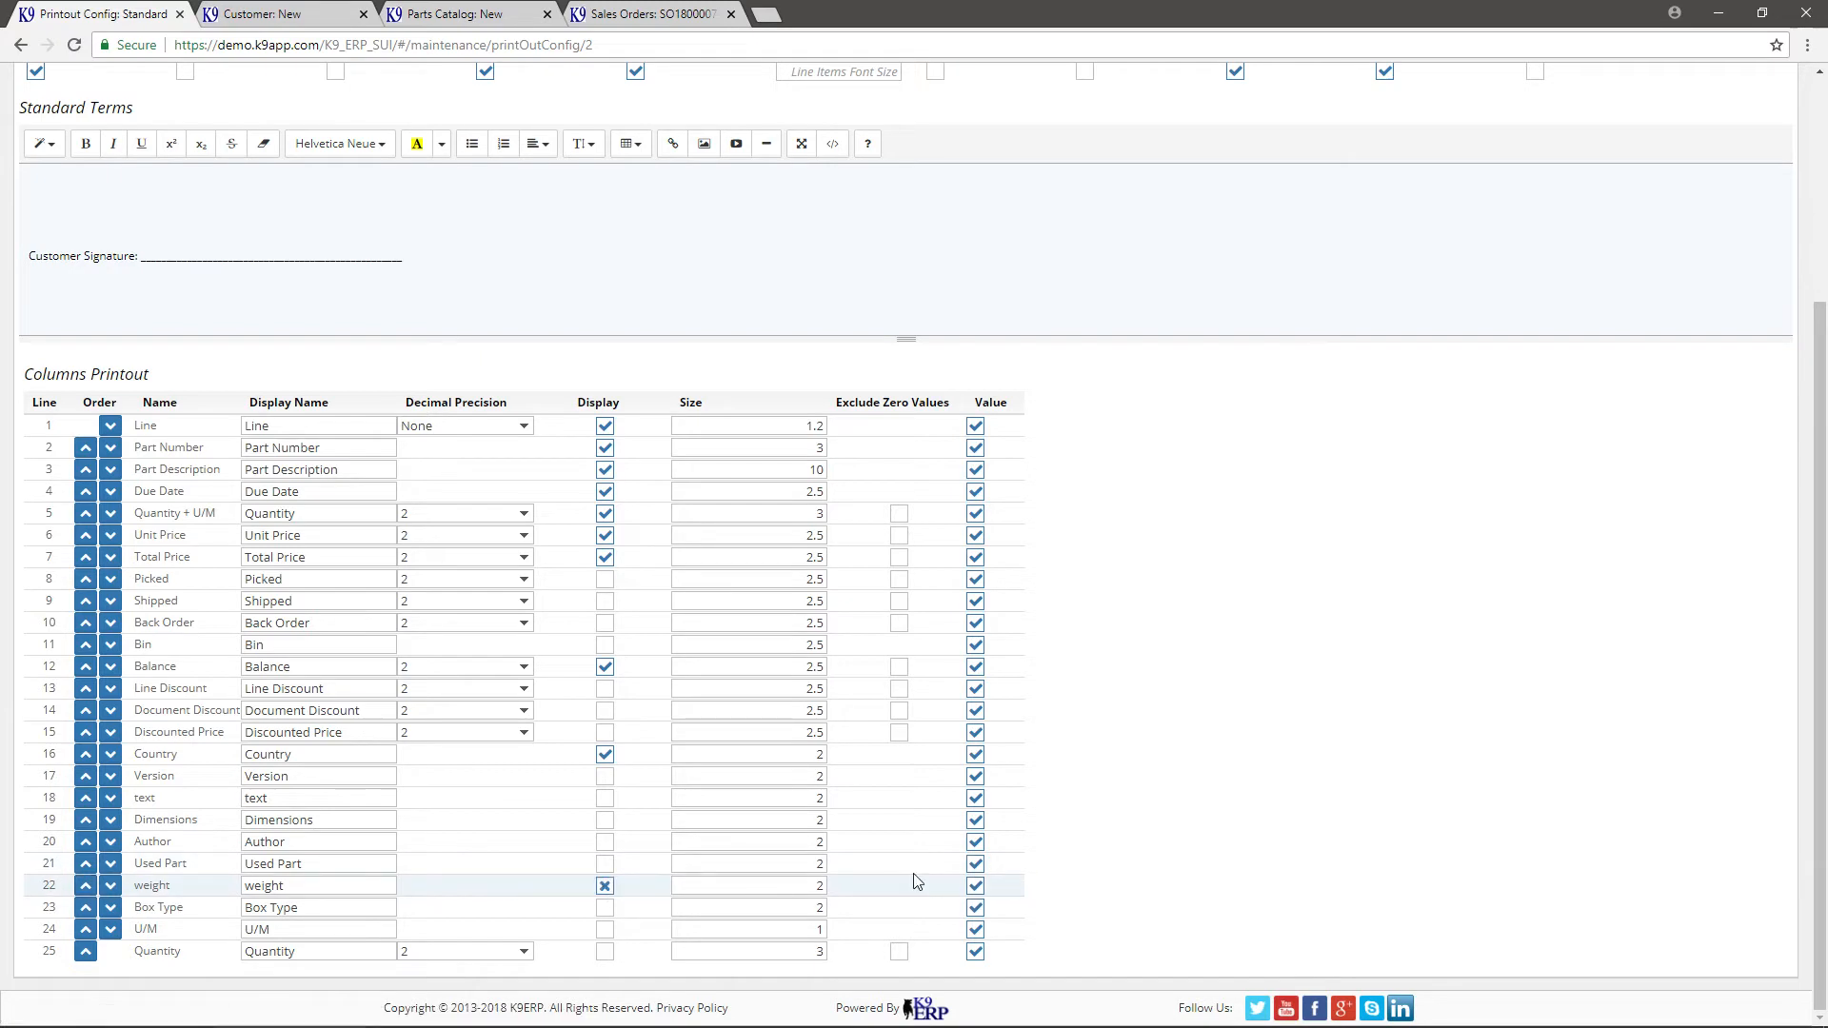
left_click(605, 886)
scroll(1163, 734, "up", 3)
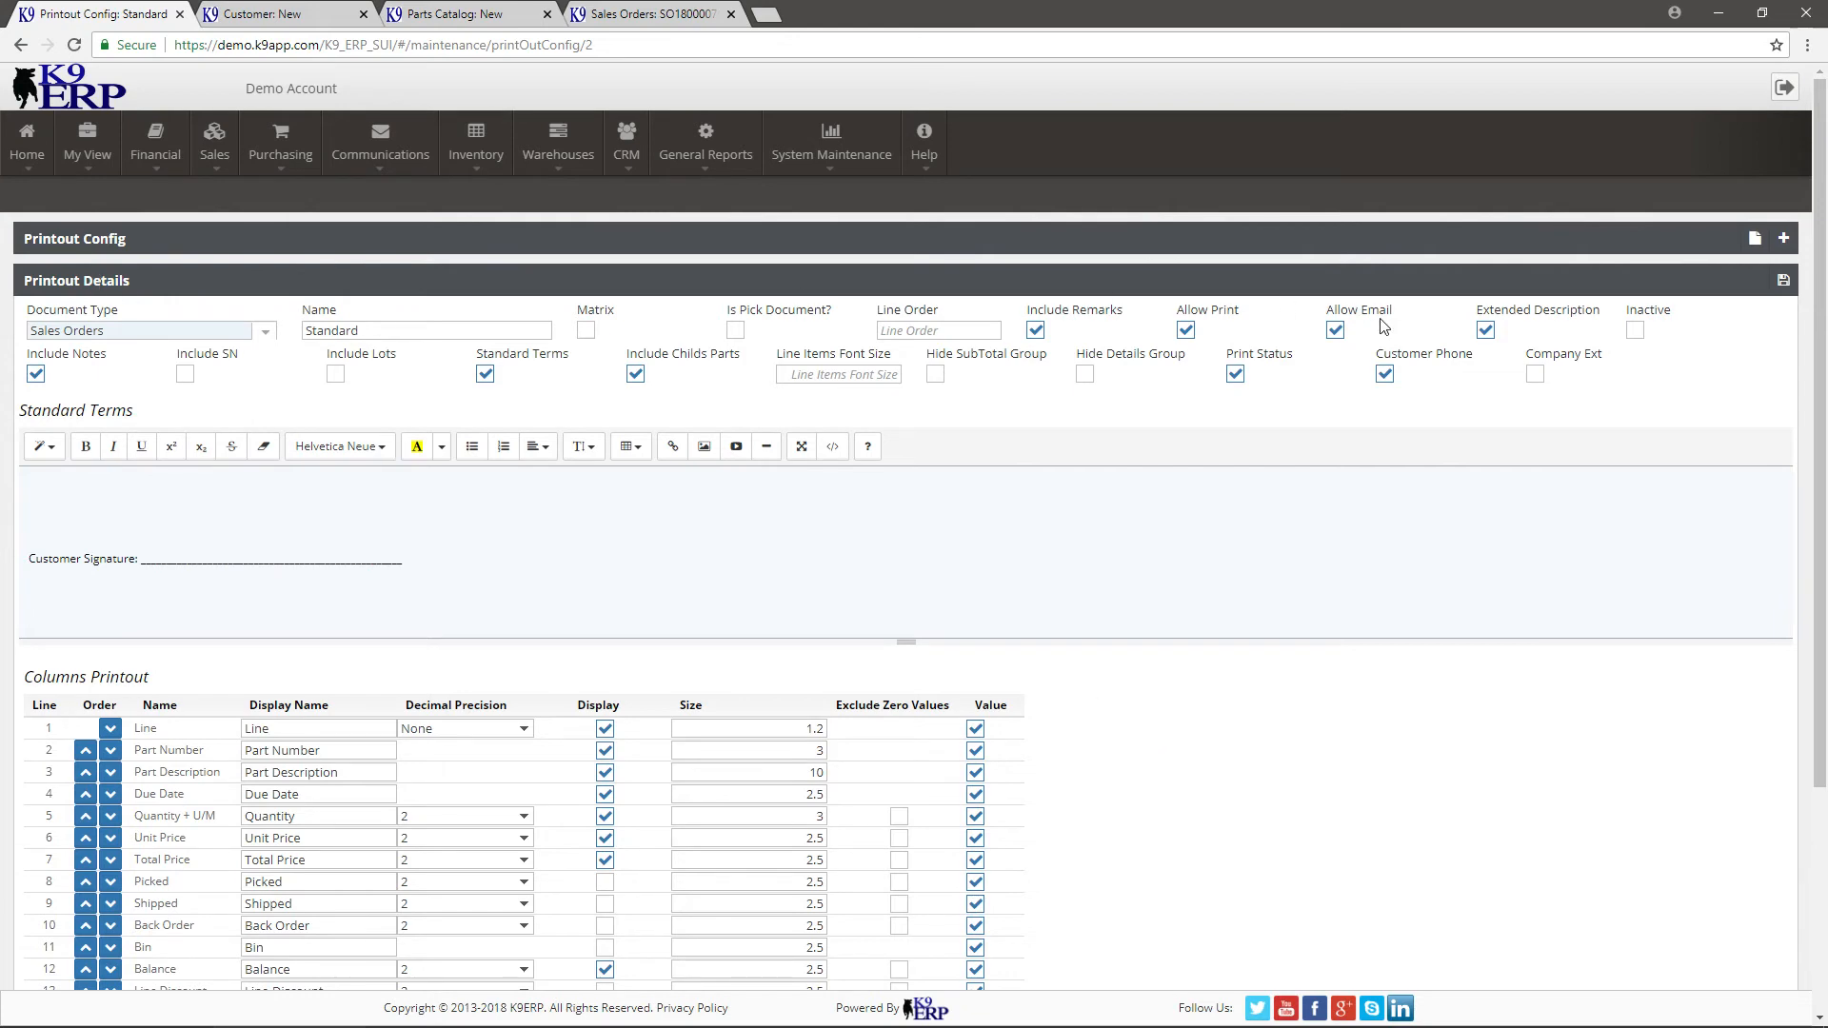
Step: Check the list of printout configurations, and create and save a new one with document type Inventory Count and name Inventory Count
left_click(1784, 239)
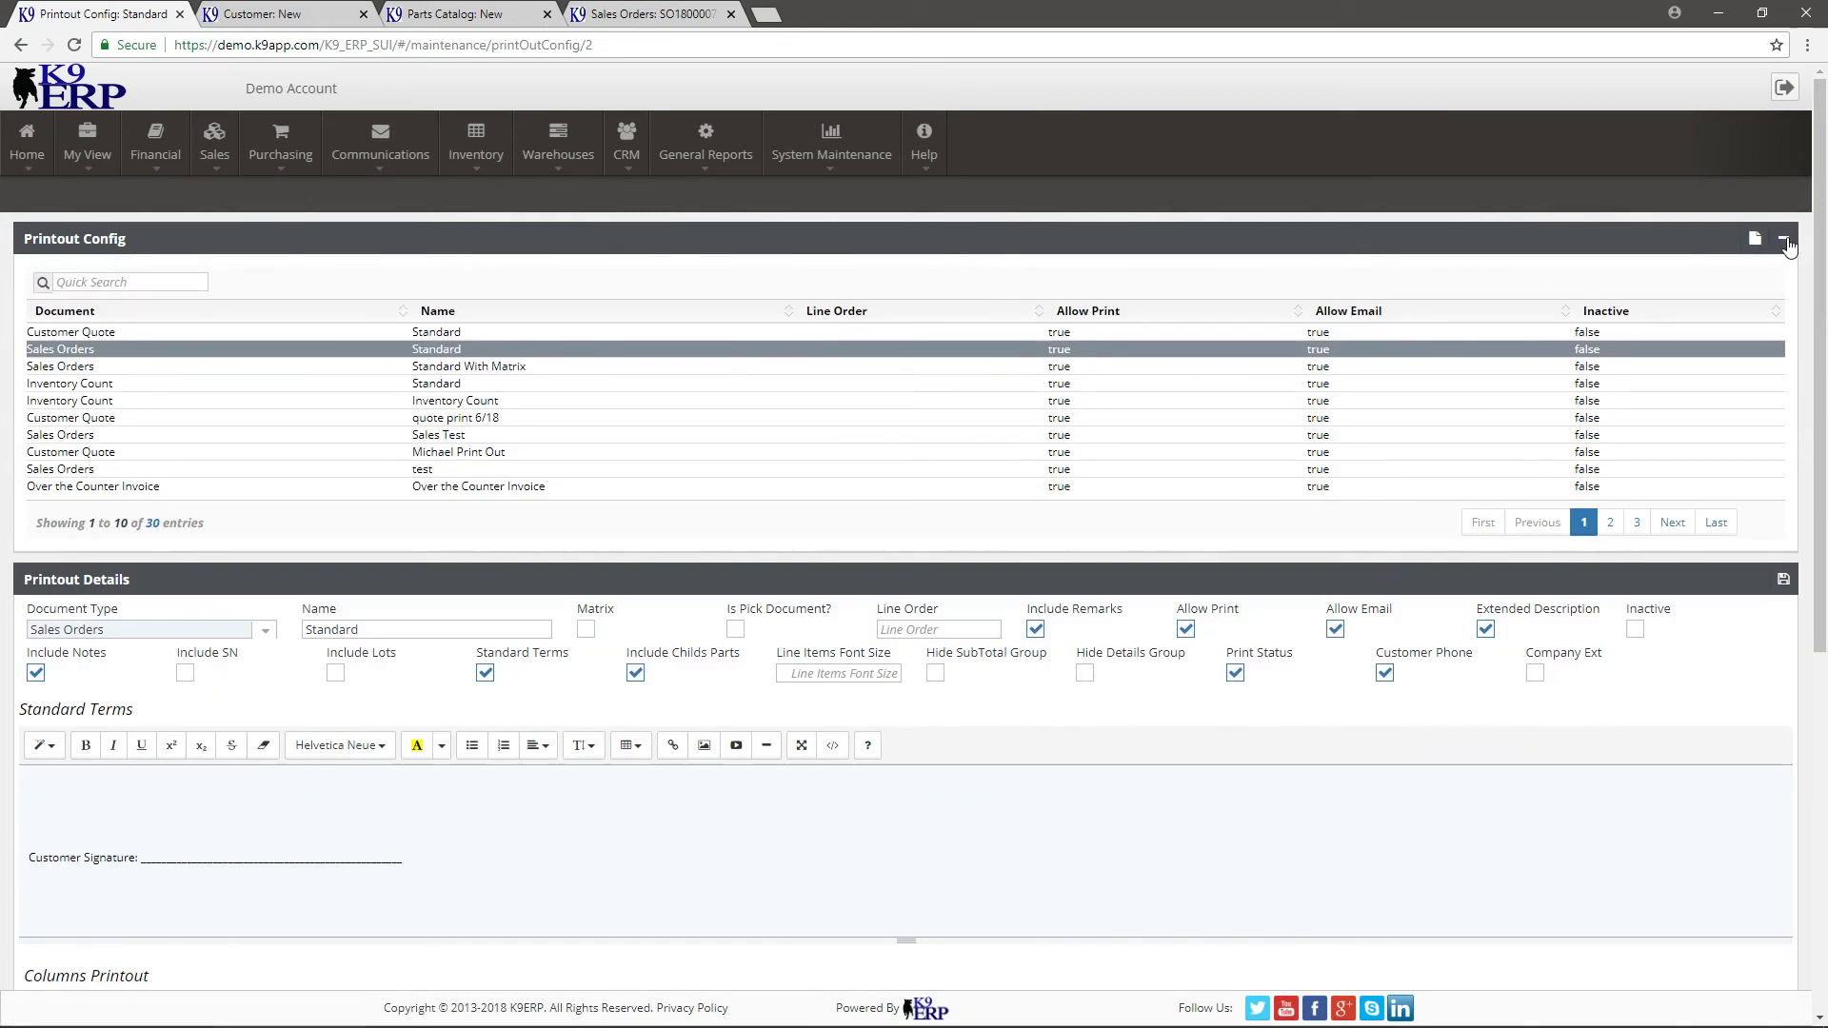
left_click(1786, 243)
left_click(1757, 243)
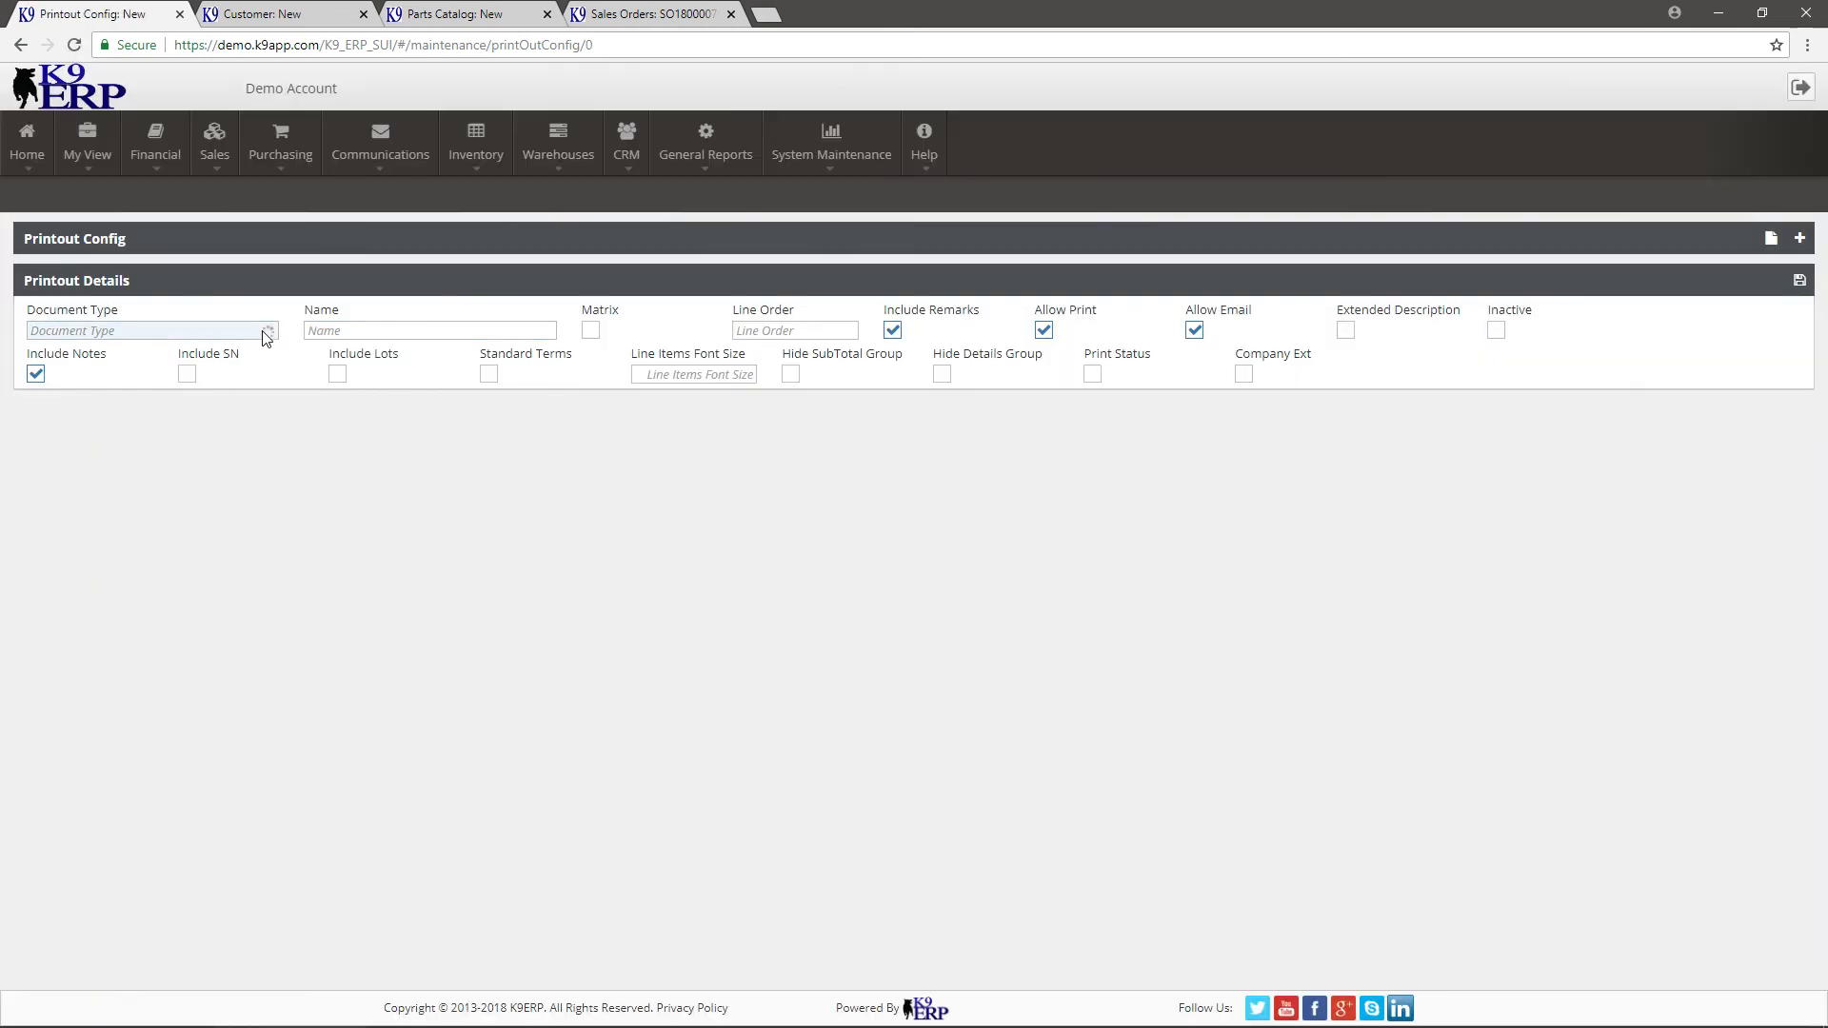
left_click(266, 333)
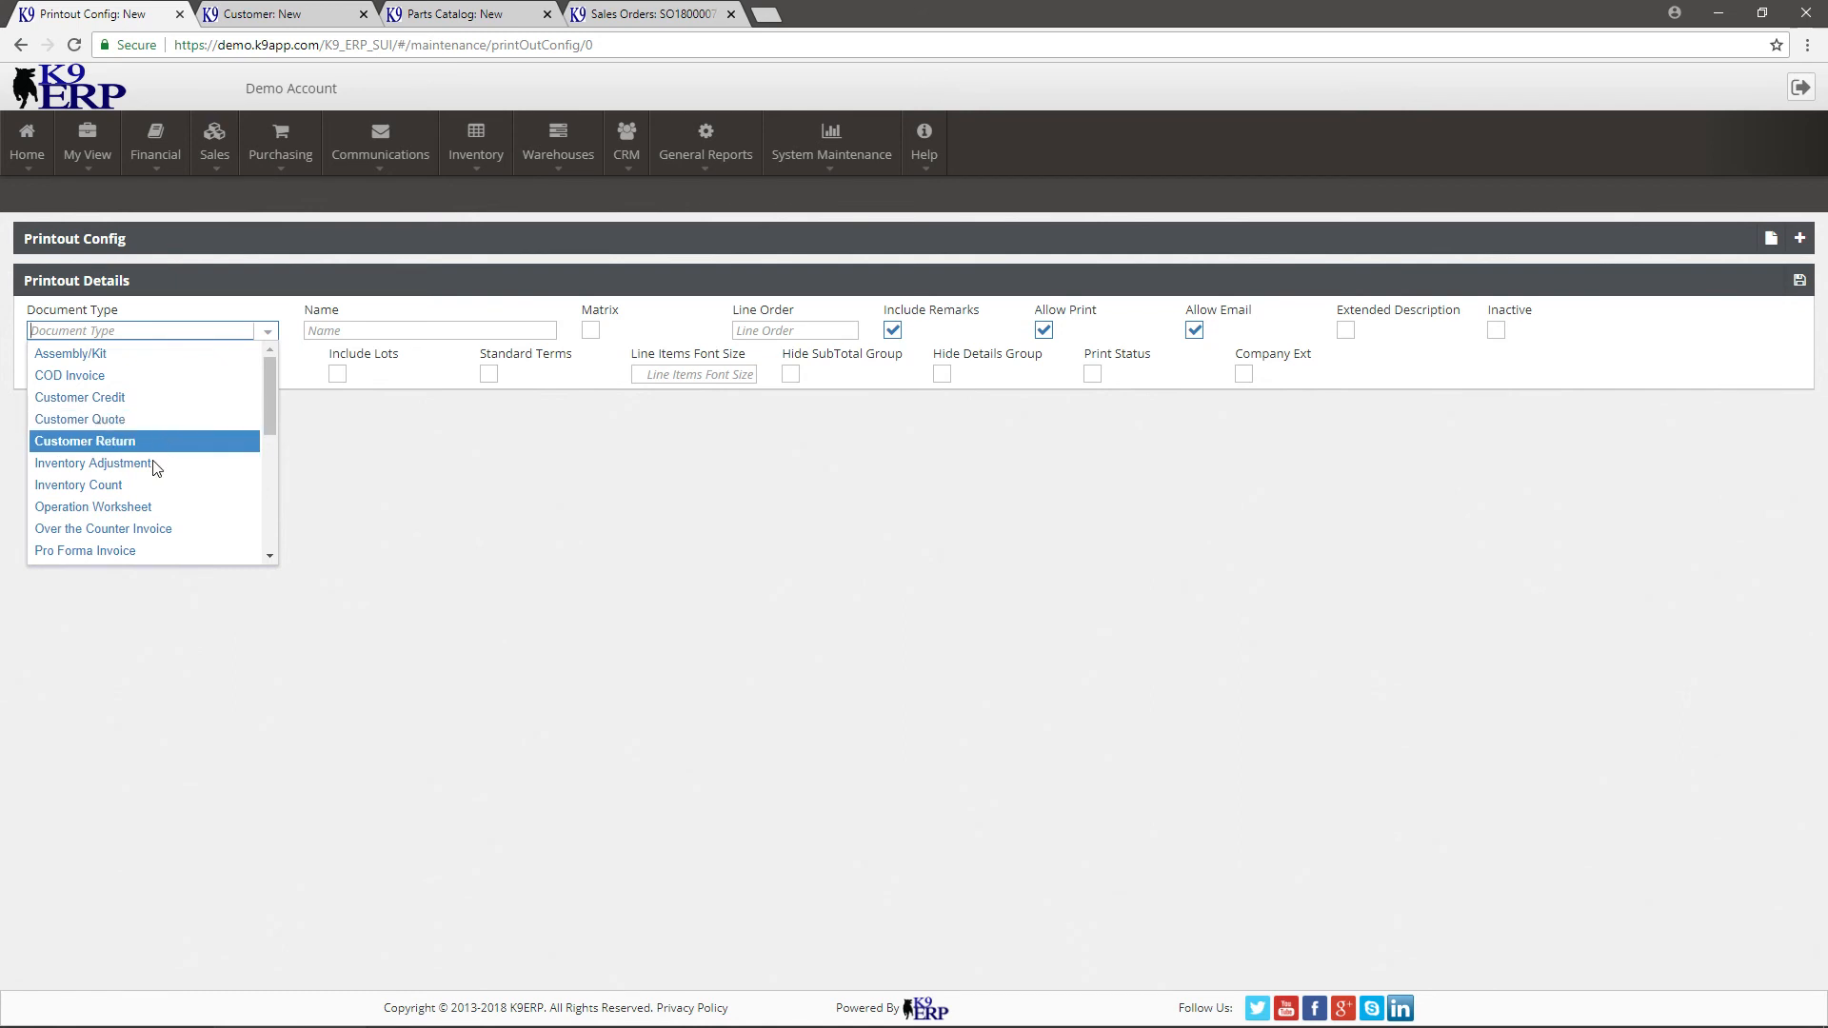
left_click(153, 485)
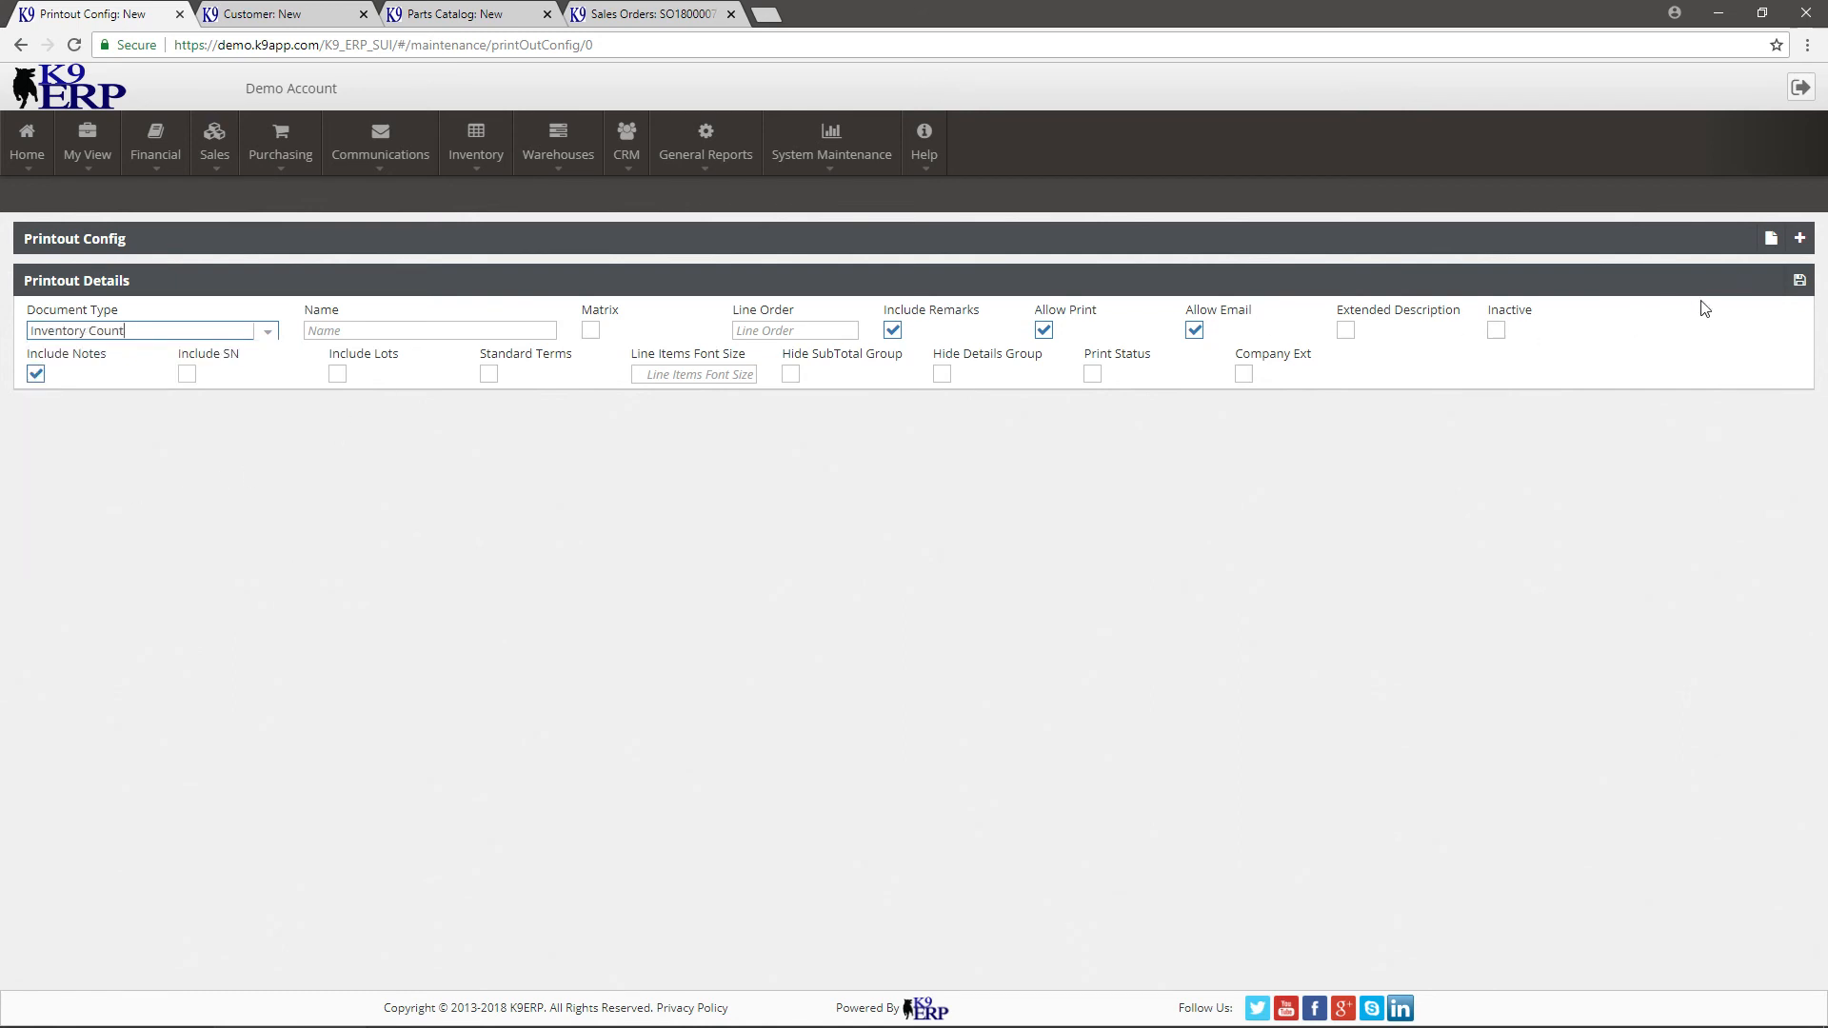
left_click(517, 332)
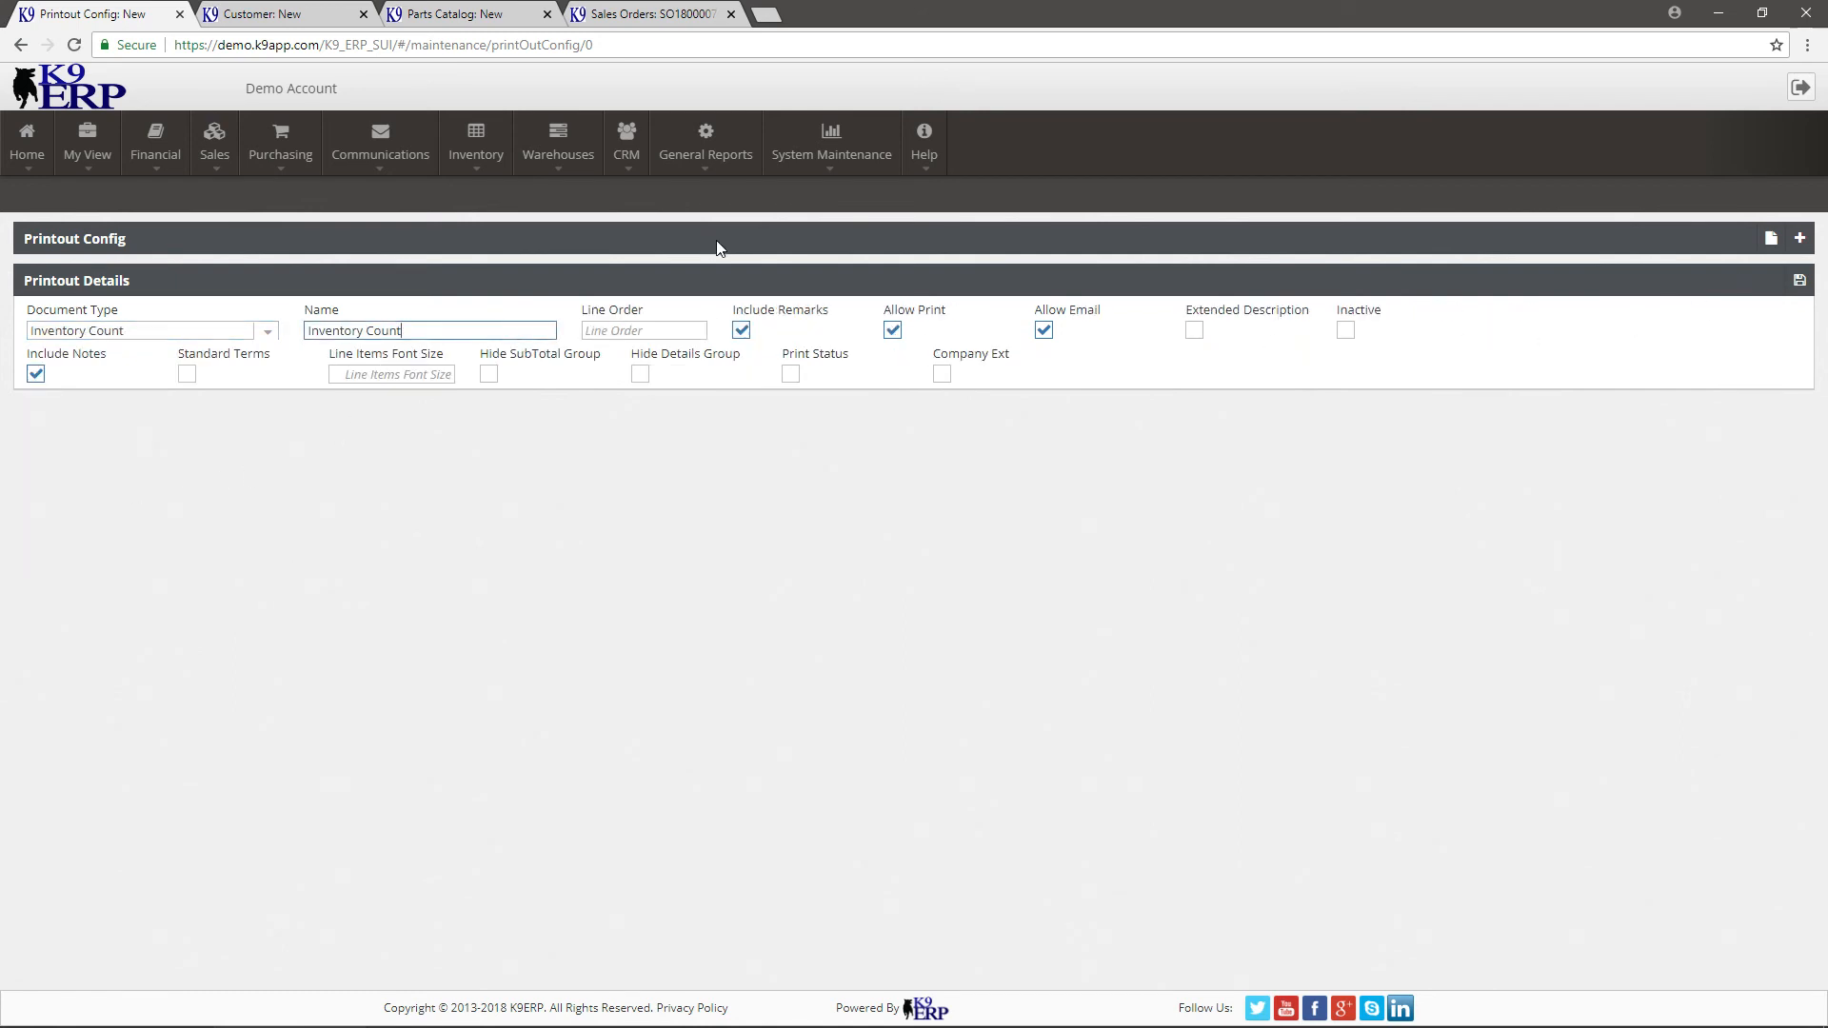
left_click(1800, 280)
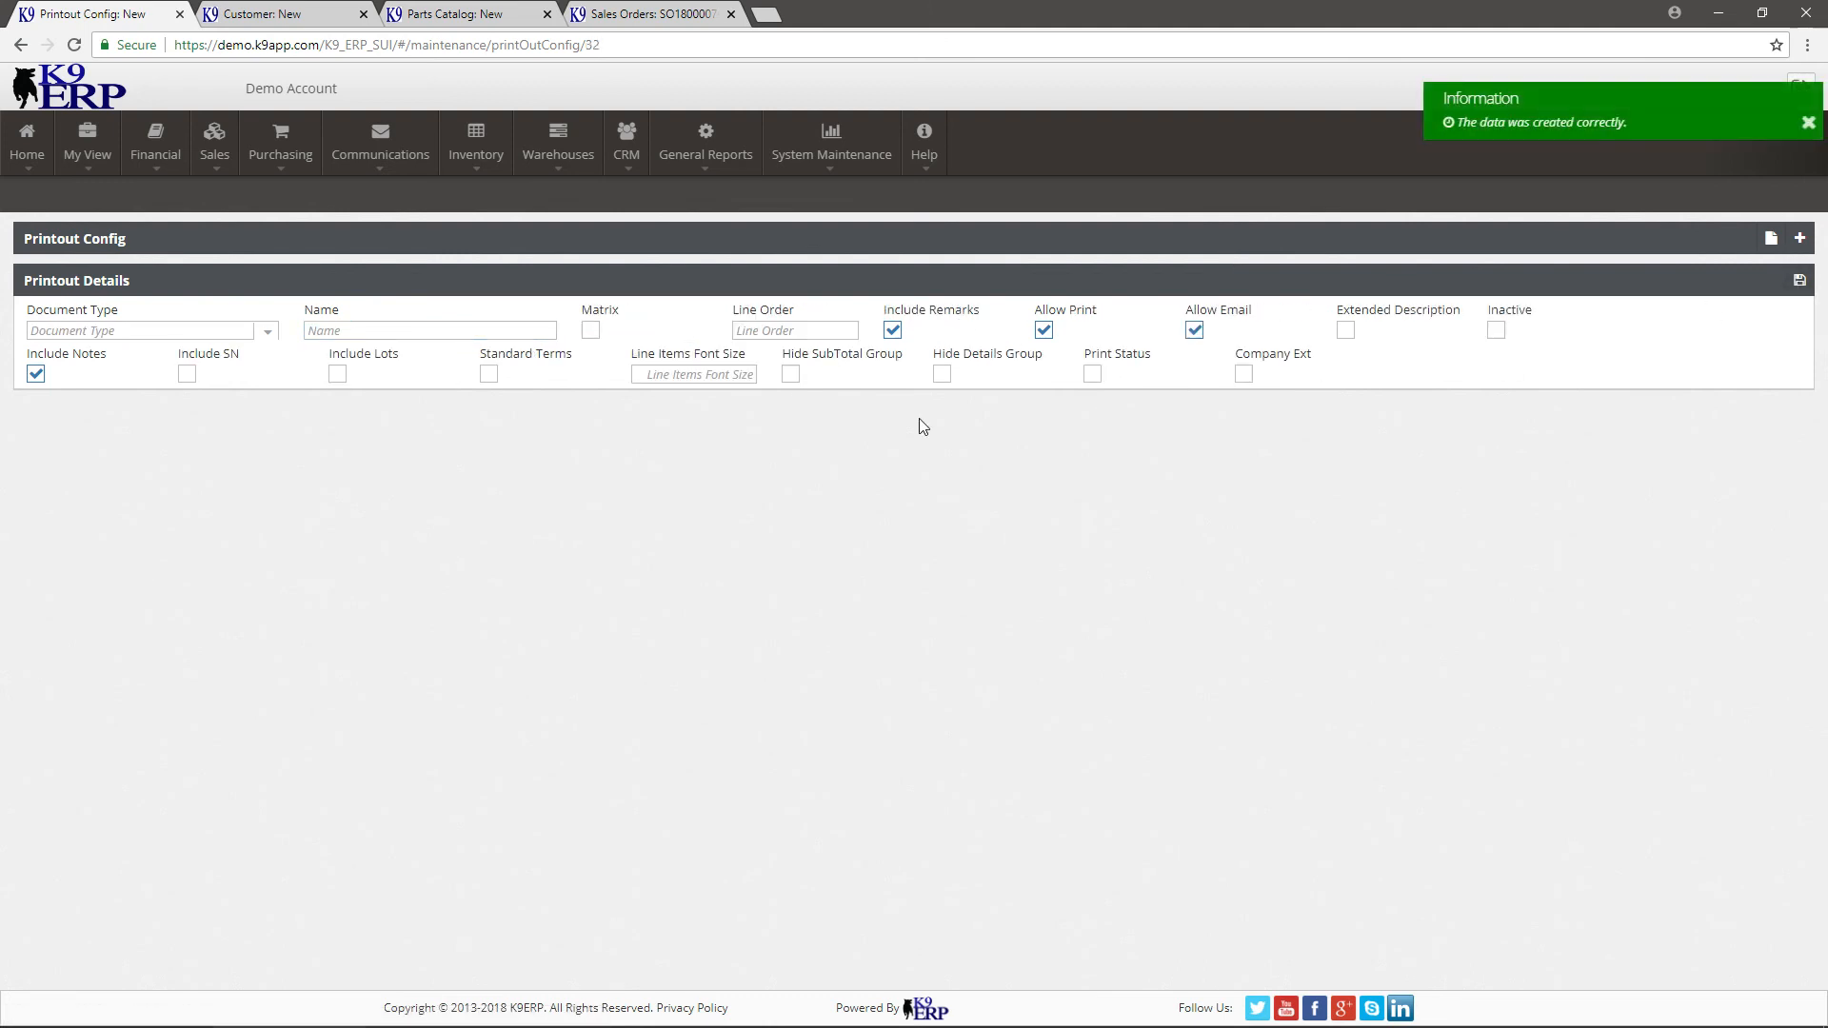